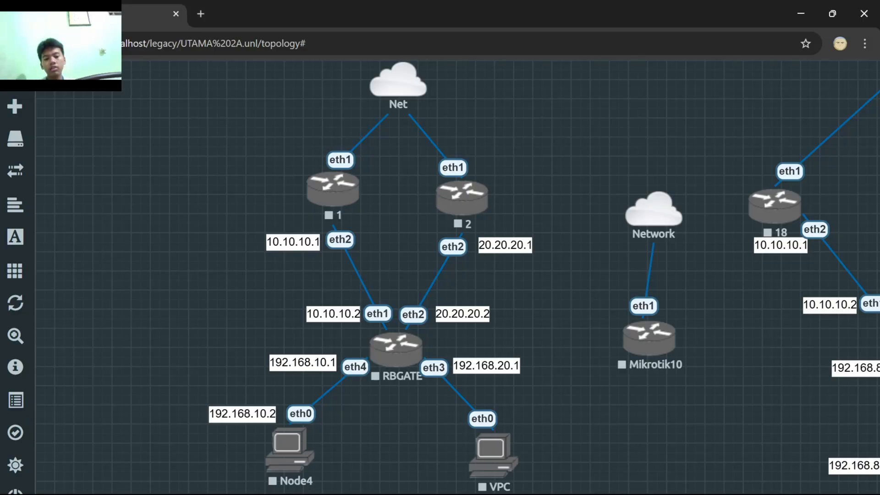
# Select routers 1, 2 and RBGATE together with the Node4 and VPC computers and start them as a group.
pyautogui.scroll(-1, 530, 233)
pyautogui.scroll(1, 530, 233)
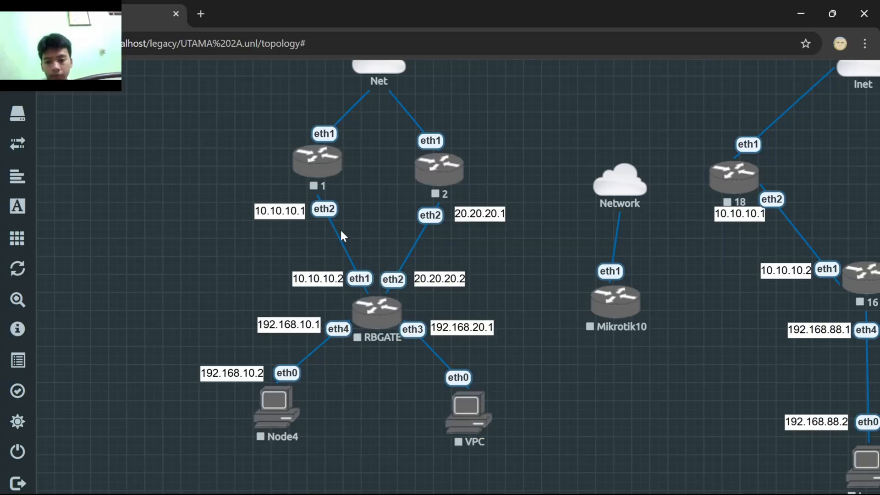
pyautogui.scroll(1, 321, 165)
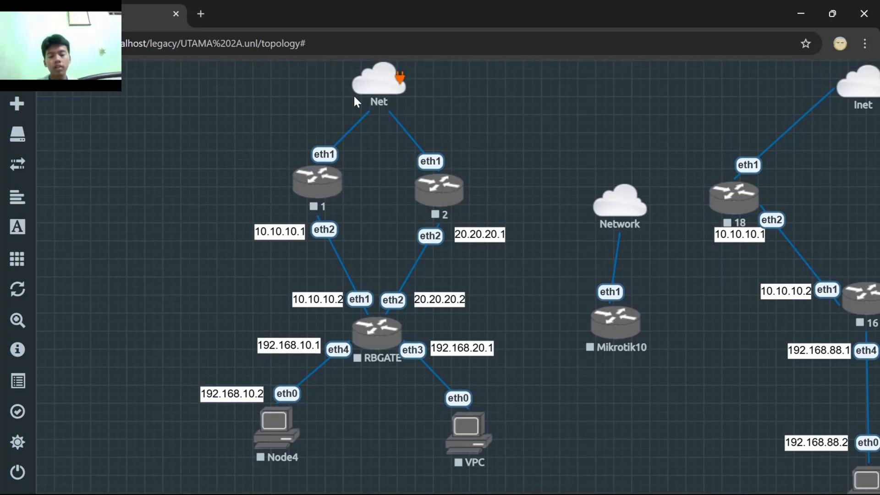
pyautogui.scroll(-3, 383, 225)
pyautogui.moveTo(237, 84); pyautogui.dragTo(519, 433)
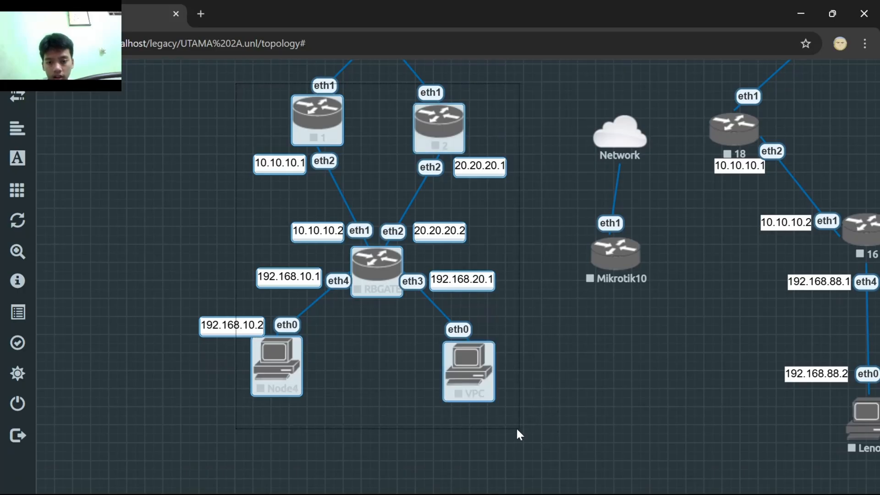
pyautogui.rightClick(360, 270)
pyautogui.click(400, 189)
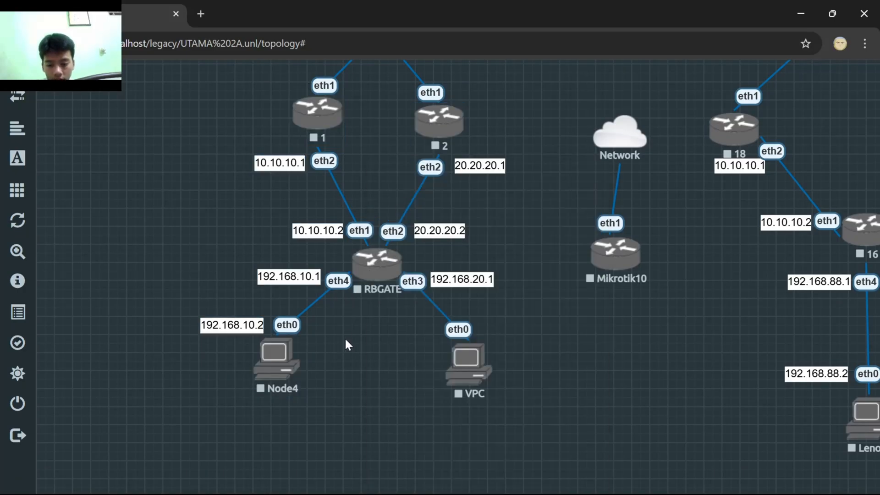
# Try to start the RBGATE router on its own.
pyautogui.scroll(1, 445, 311)
pyautogui.scroll(-1, 445, 312)
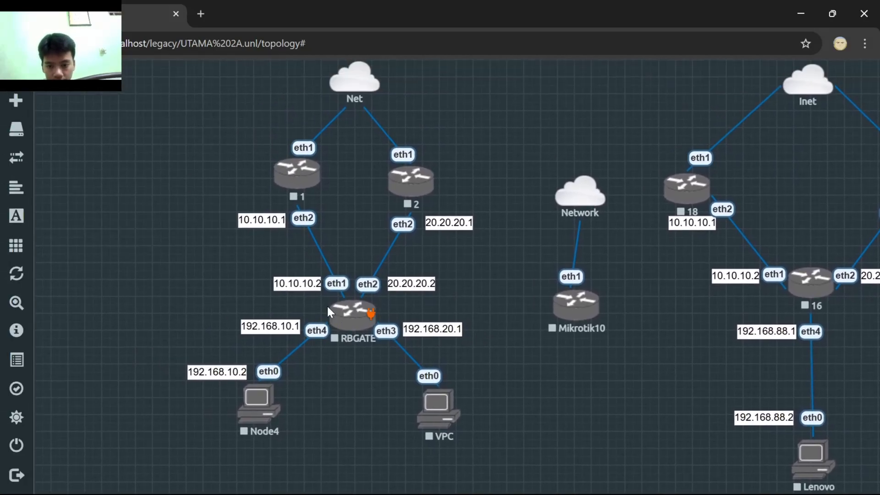
pyautogui.rightClick(356, 321)
pyautogui.click(387, 354)
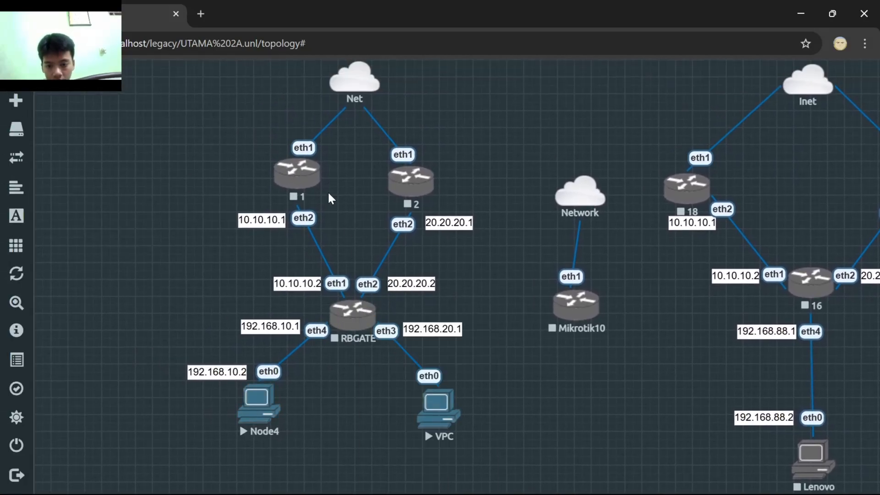
# Clear the QEMU custom options of the RBGATE router, save the node and start it.
pyautogui.rightClick(354, 321)
pyautogui.scroll(-1, 415, 419)
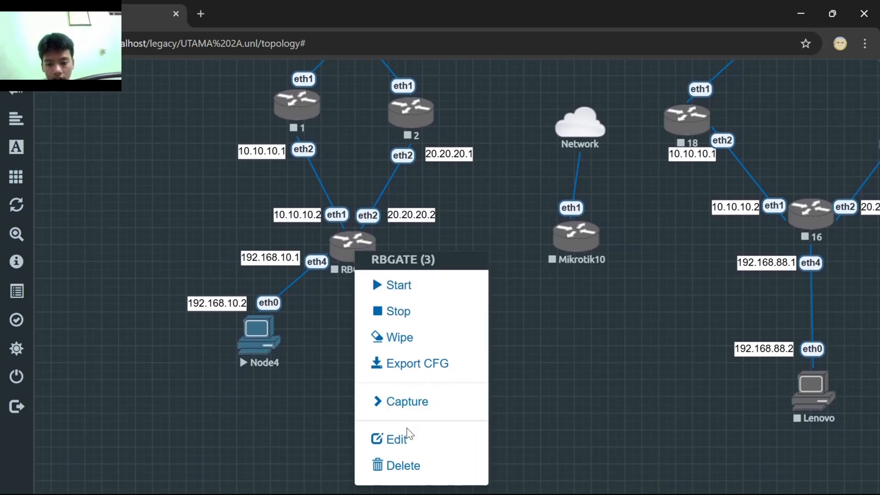
pyautogui.click(404, 439)
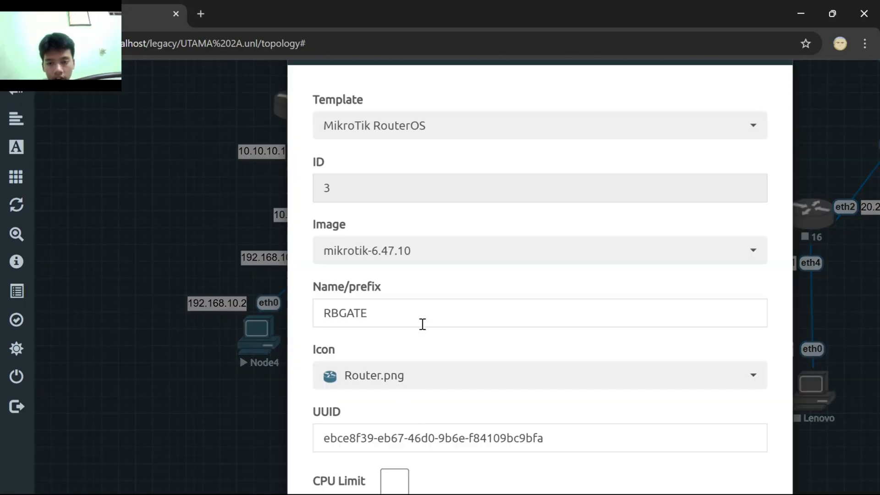
pyautogui.scroll(-1, 435, 303)
pyautogui.scroll(-2, 433, 316)
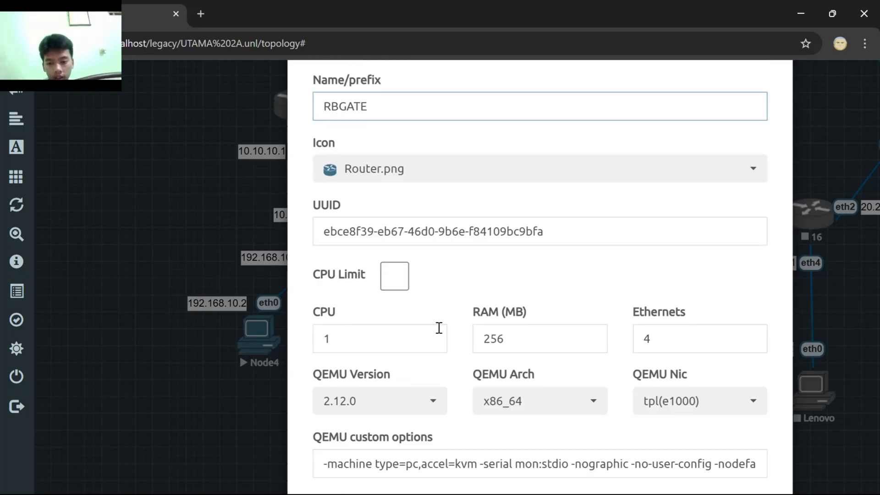
pyautogui.scroll(-1, 439, 328)
pyautogui.scroll(-2, 437, 367)
pyautogui.click(418, 258)
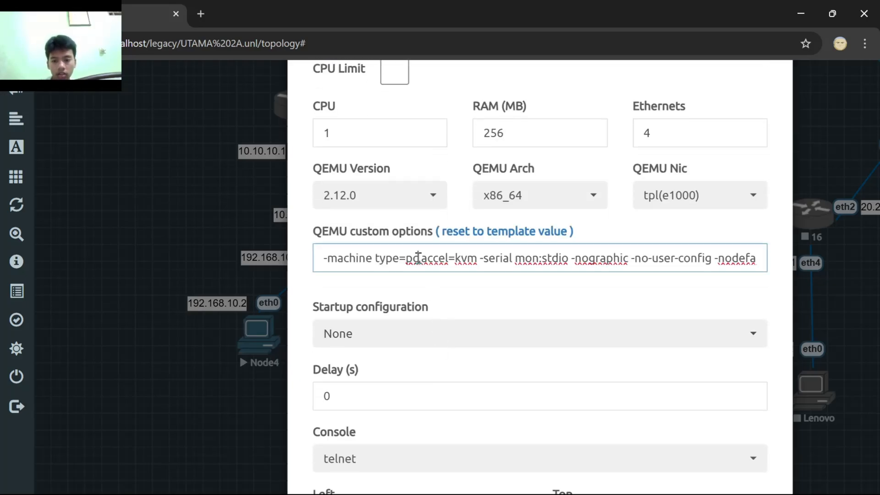
pyautogui.tripleClick(416, 251)
pyautogui.press('BackSpace')
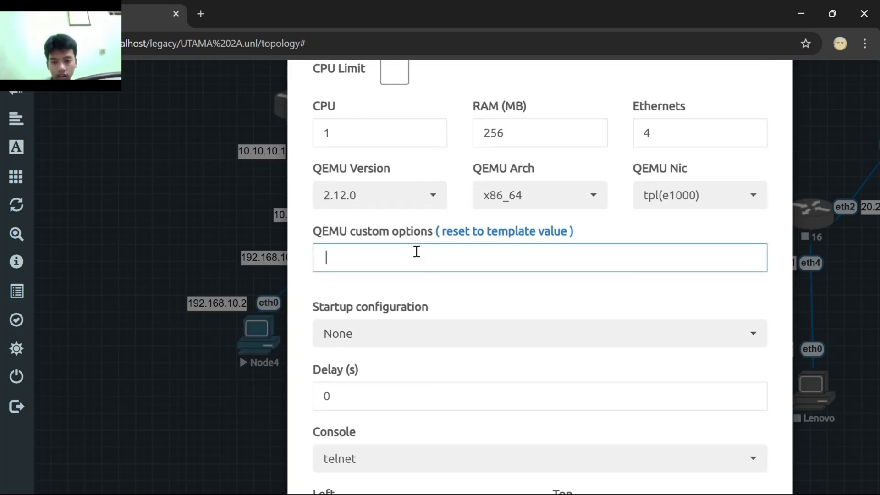
pyautogui.scroll(-2, 393, 299)
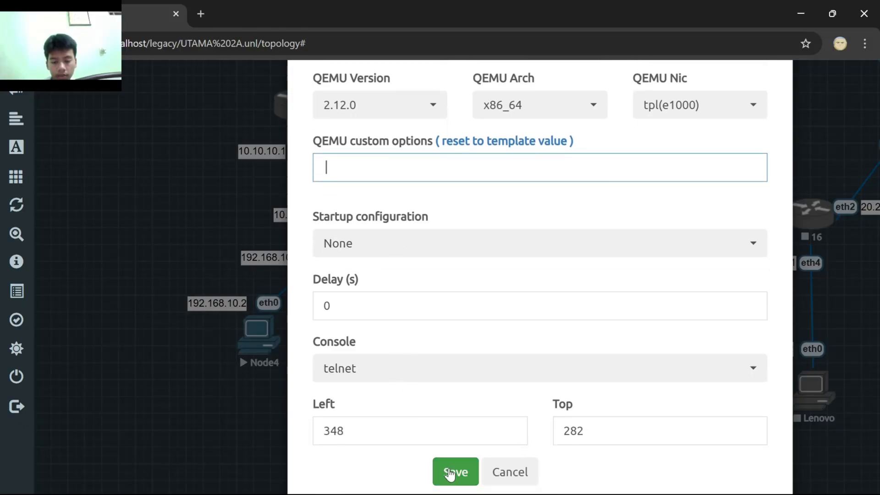
pyautogui.click(450, 473)
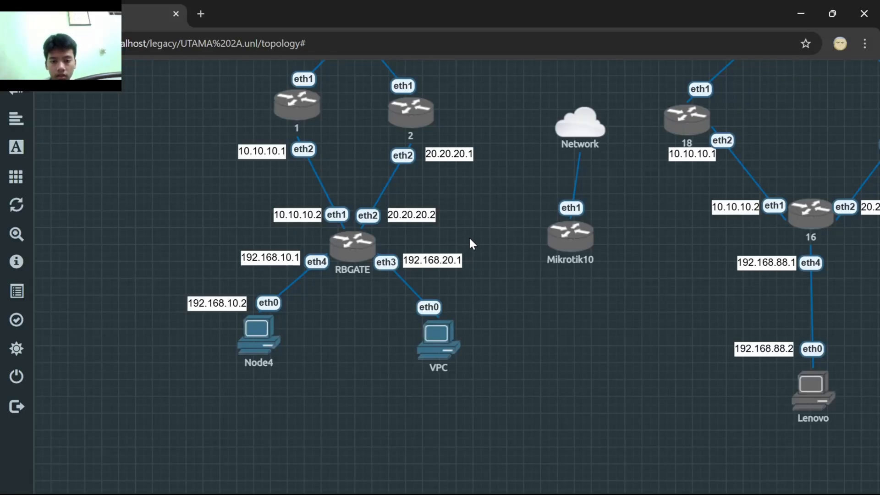
pyautogui.rightClick(356, 269)
pyautogui.click(389, 295)
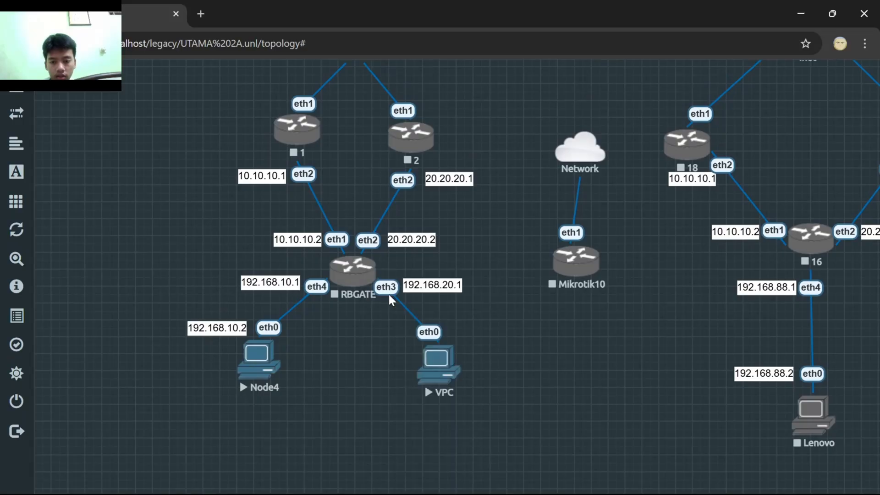
# Clear router 1's QEMU custom options, save the node and start it.
pyautogui.rightClick(314, 130)
pyautogui.click(383, 321)
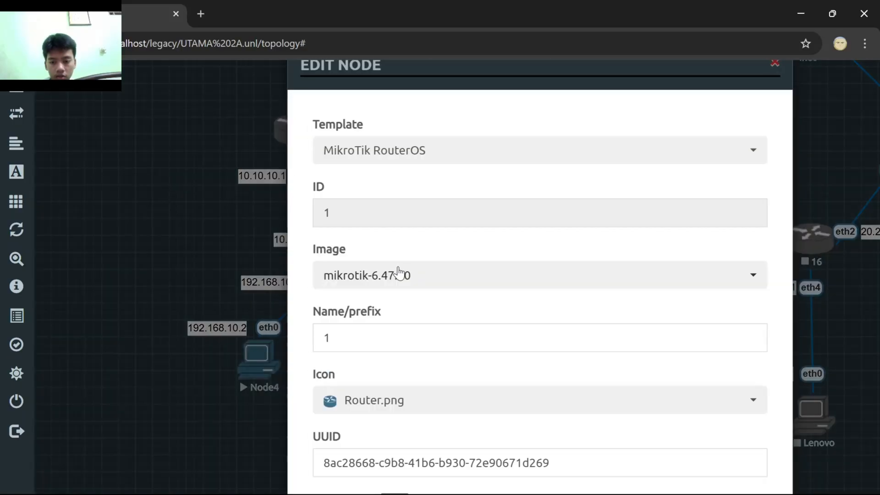
pyautogui.scroll(-6, 397, 263)
pyautogui.click(386, 194)
pyautogui.hotkey('ctrl', 'a')
pyautogui.press('BackSpace')
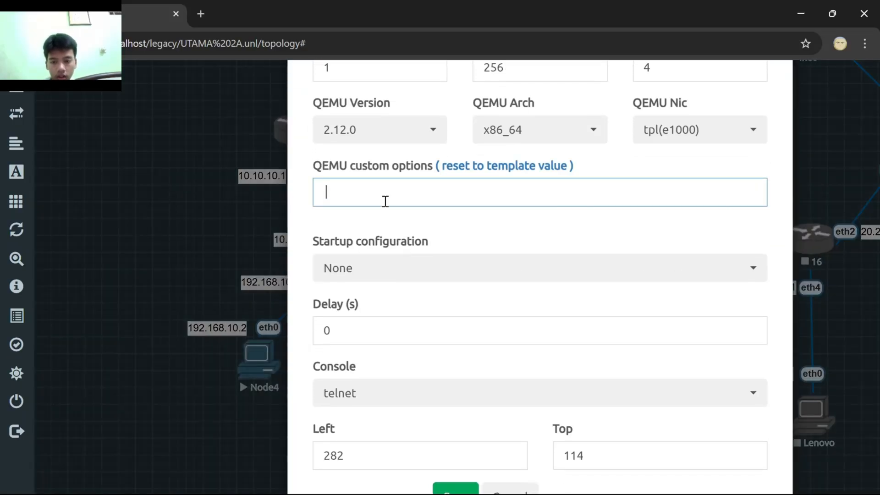
pyautogui.scroll(-3, 412, 338)
pyautogui.click(452, 442)
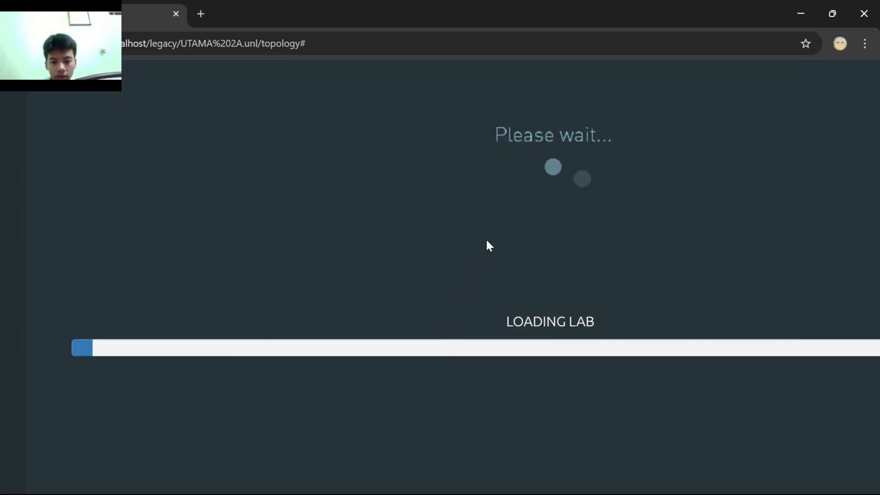
pyautogui.rightClick(276, 177)
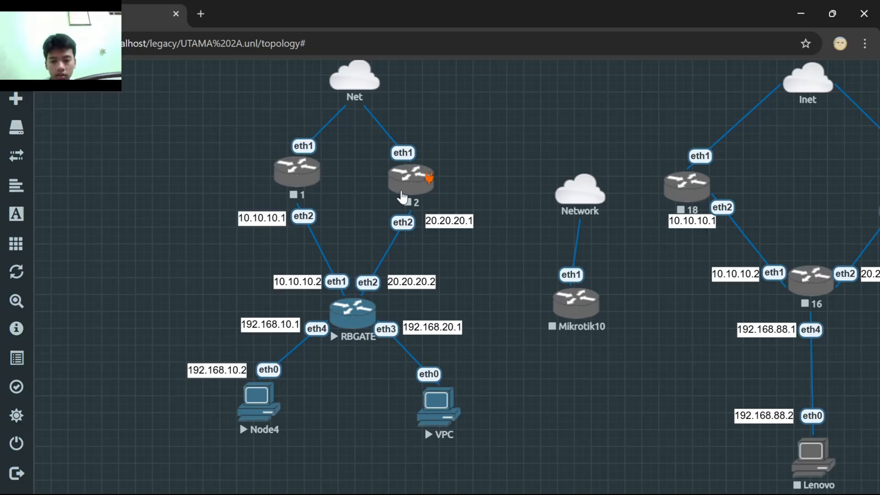
# Clear router 2's QEMU custom options and save the node.
pyautogui.rightClick(420, 180)
pyautogui.click(453, 377)
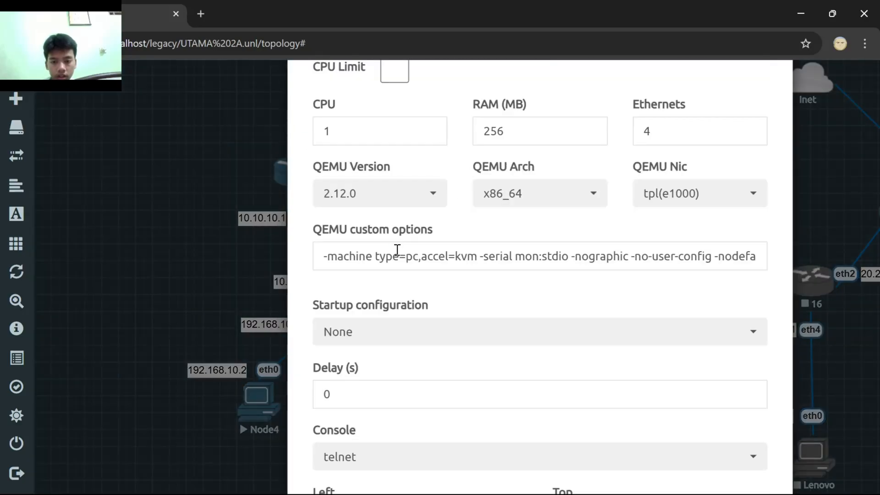
pyautogui.scroll(-1, 399, 234)
pyautogui.click(394, 238)
pyautogui.hotkey('ctrl', 'a')
pyautogui.press('BackSpace')
pyautogui.scroll(-3, 395, 314)
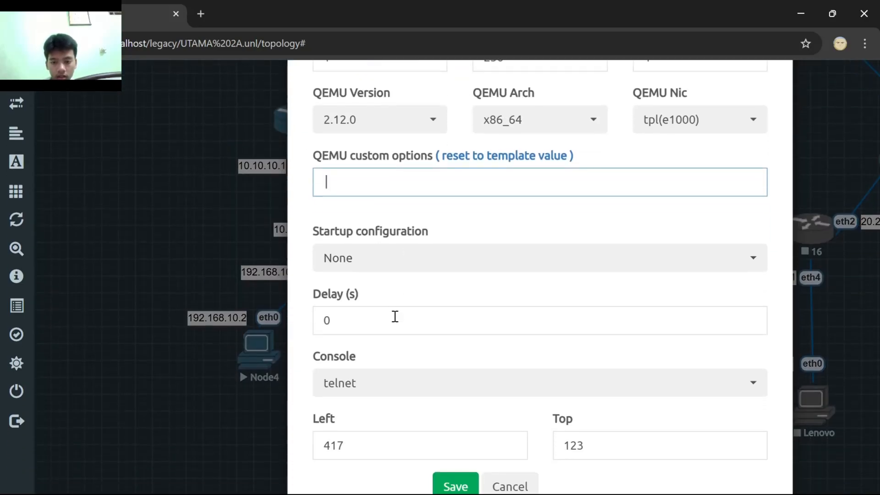
pyautogui.click(454, 442)
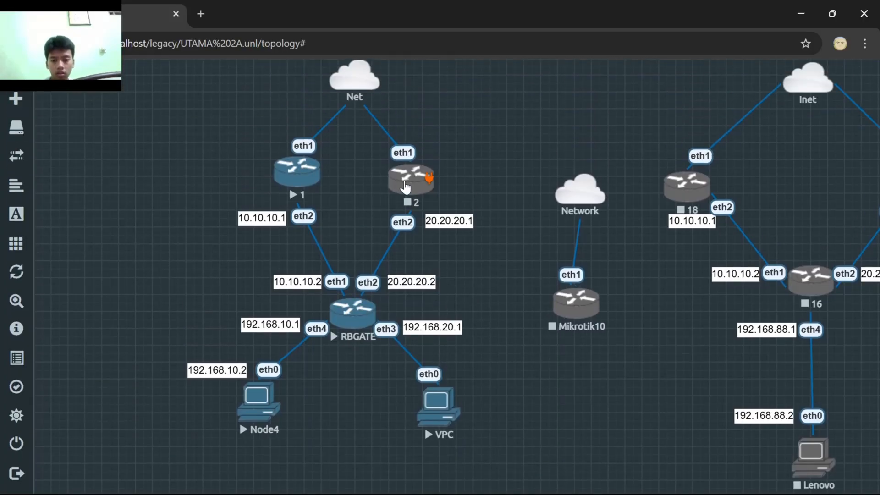
# Start router 2.
pyautogui.rightClick(405, 187)
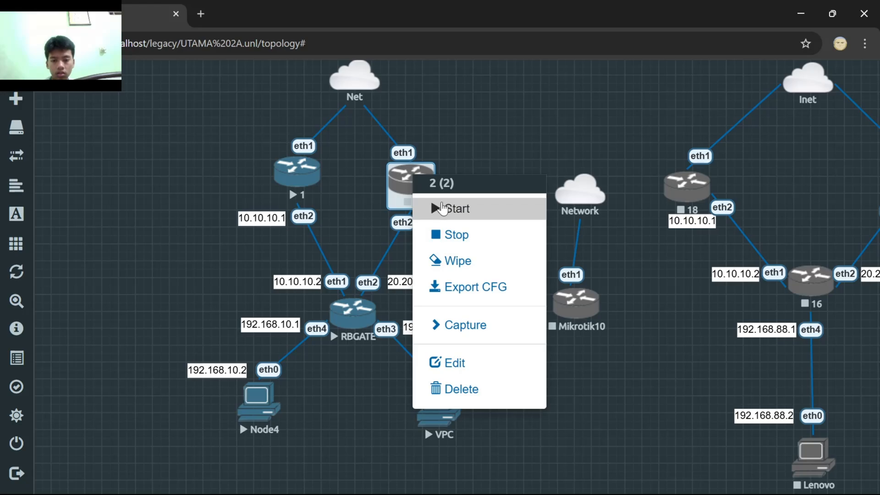
pyautogui.click(432, 211)
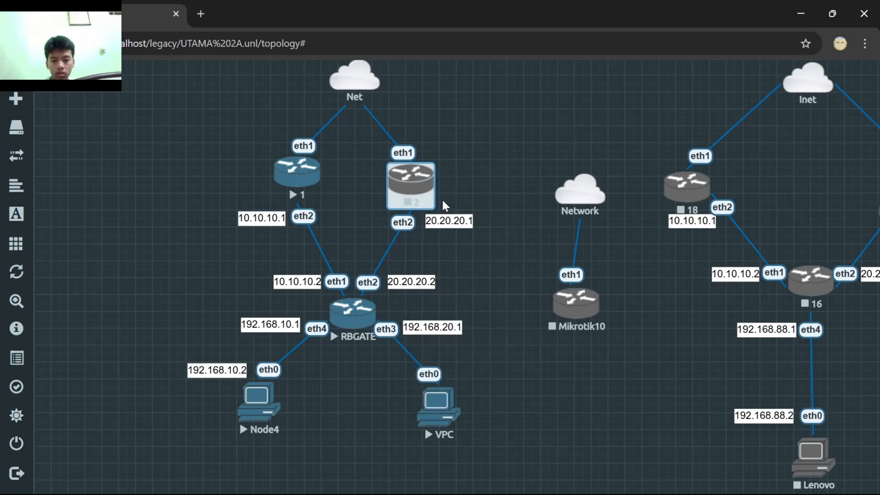
pyautogui.rightClick(419, 173)
pyautogui.click(349, 243)
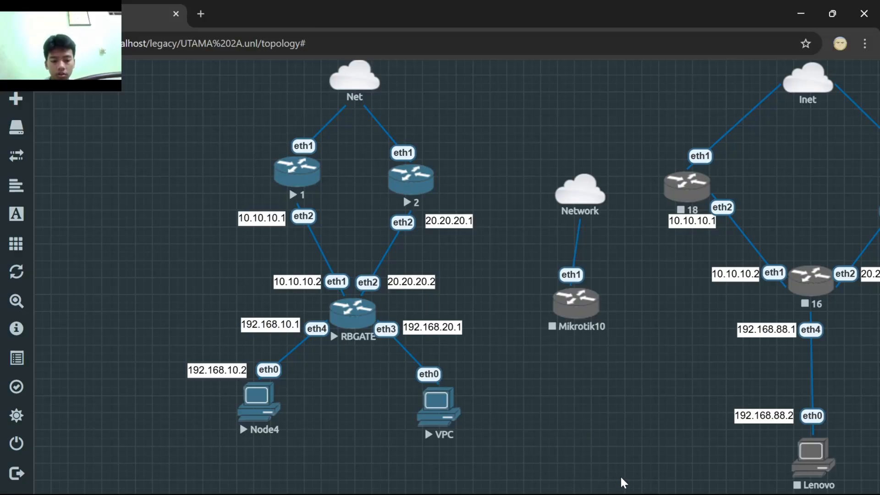
# Open the consoles of the Node4 and VPC computers and bring up Node4's console.
pyautogui.click(625, 493)
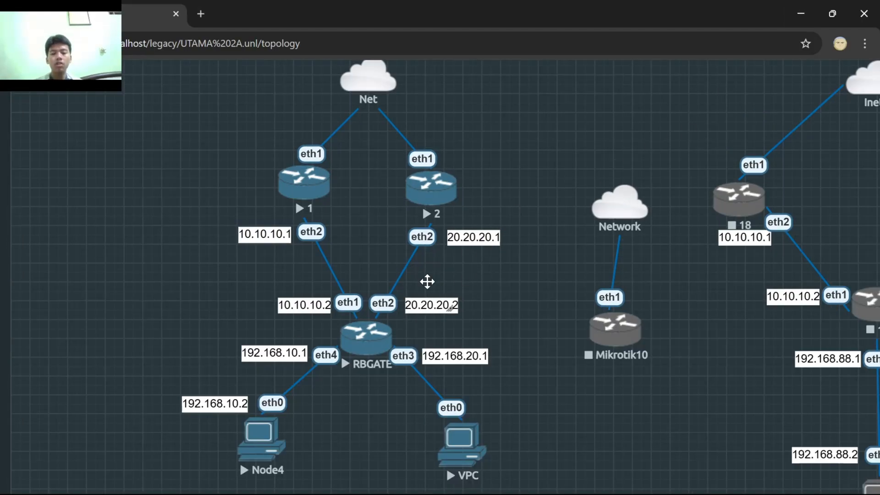
pyautogui.hscroll(-1, 460, 262)
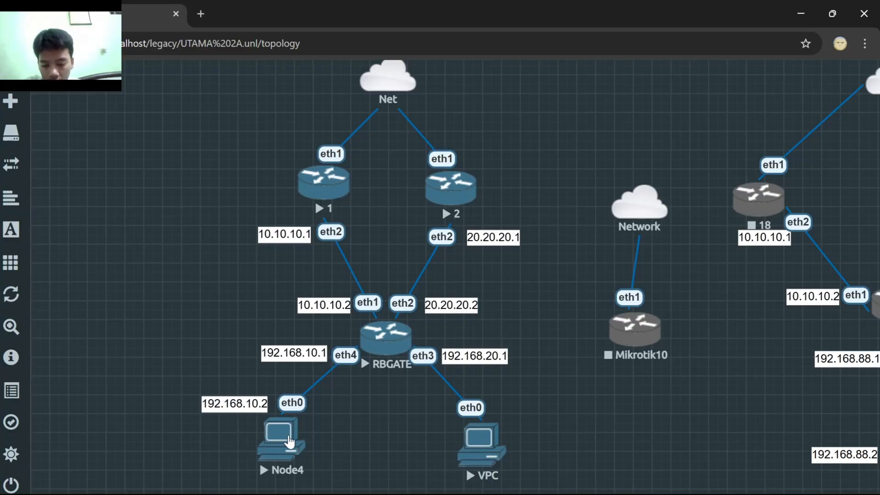
pyautogui.click(289, 440)
pyautogui.click(98, 14)
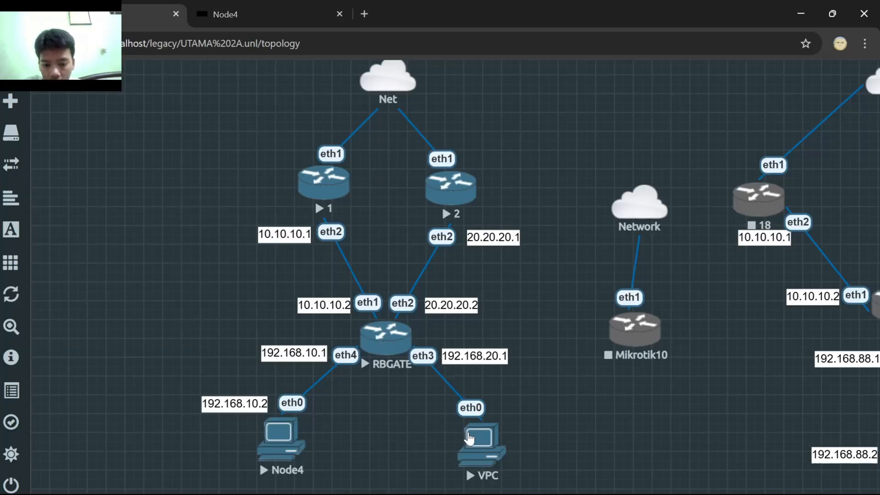
pyautogui.moveTo(468, 433)
pyautogui.mouseDown()
pyautogui.moveTo(455, 430)
pyautogui.moveTo(478, 433)
pyautogui.mouseUp()
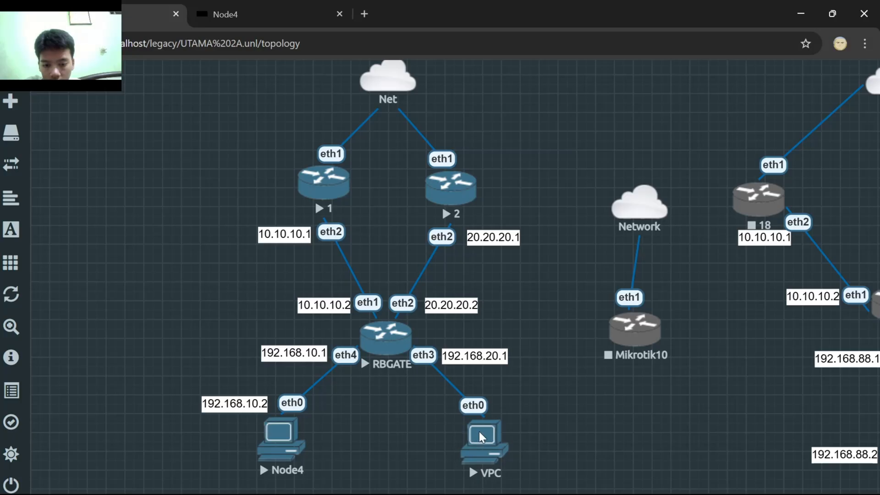
pyautogui.click(479, 435)
pyautogui.click(451, 1)
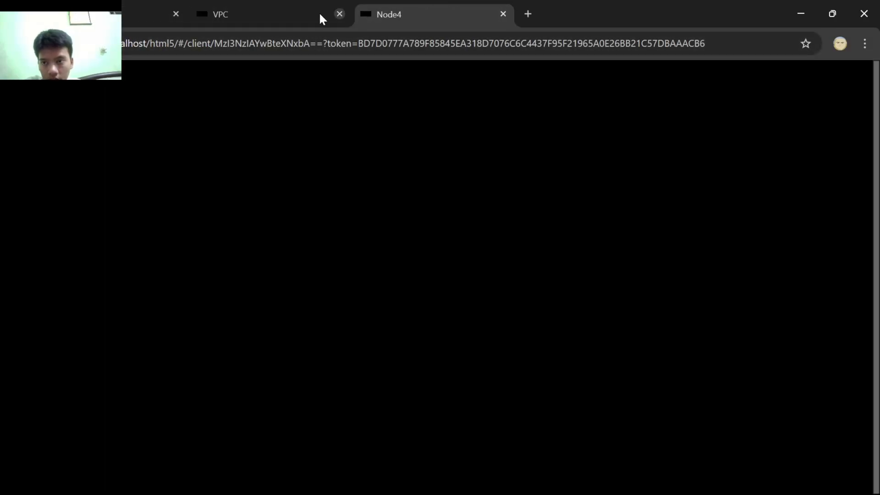
# Check the IP labels in the topology and return to Node4's console.
pyautogui.click(294, 10)
pyautogui.click(397, 1)
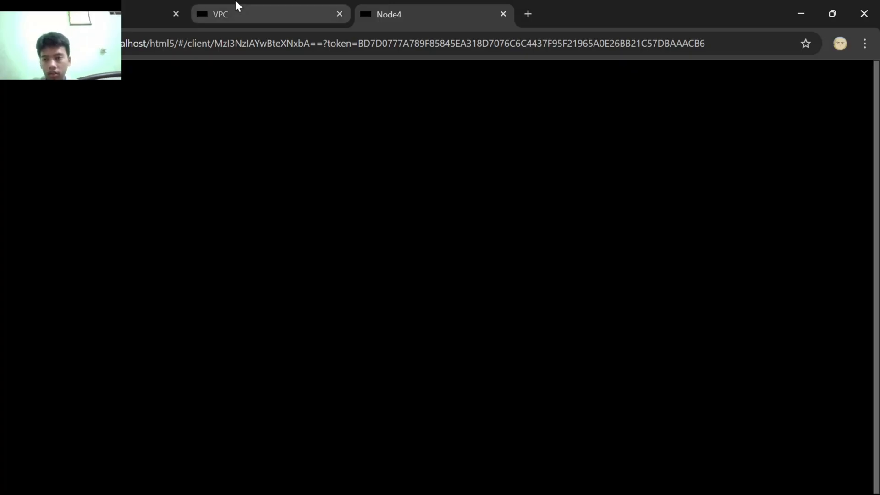
pyautogui.click(156, 7)
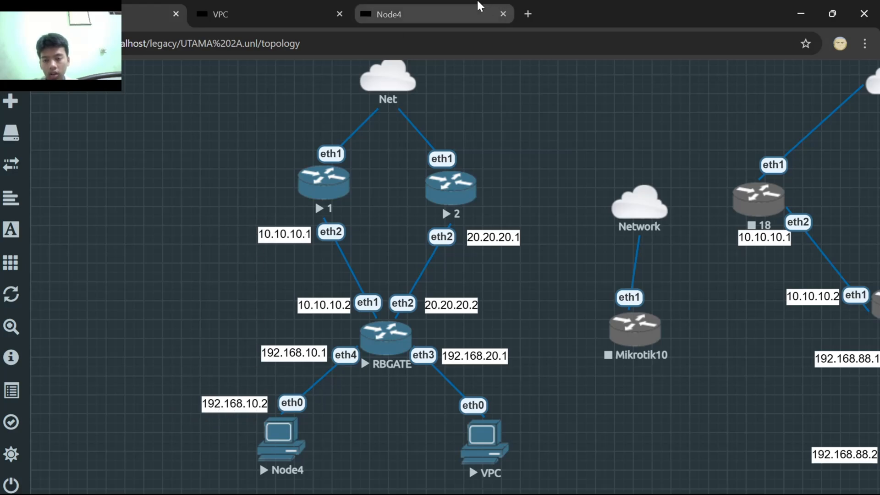
pyautogui.click(412, 22)
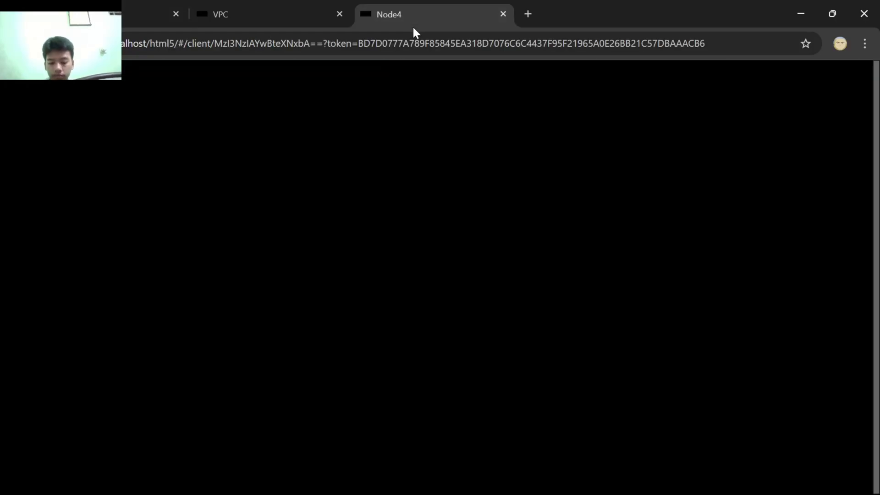
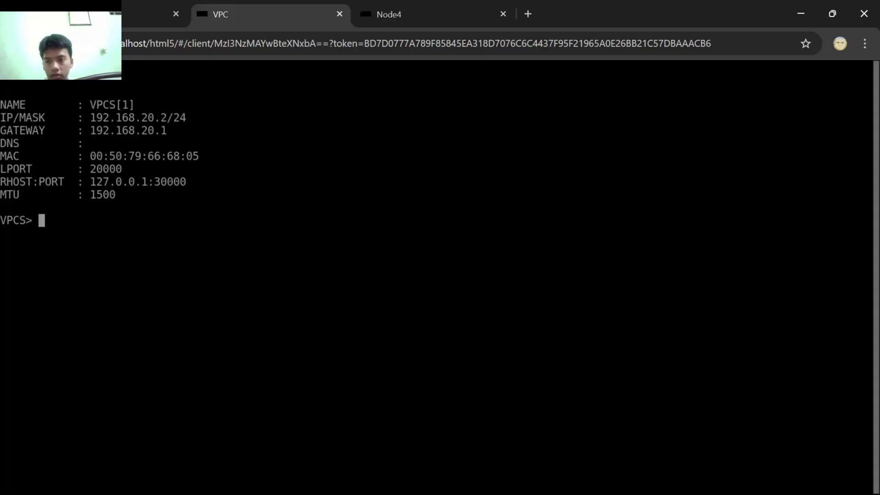
# Go back from the VPC console to the lab topology.
pyautogui.moveTo(1, 91)
pyautogui.mouseDown()
pyautogui.moveTo(140, 248)
pyautogui.moveTo(125, 144)
pyautogui.moveTo(92, 80)
pyautogui.moveTo(11, 93)
pyautogui.mouseUp()
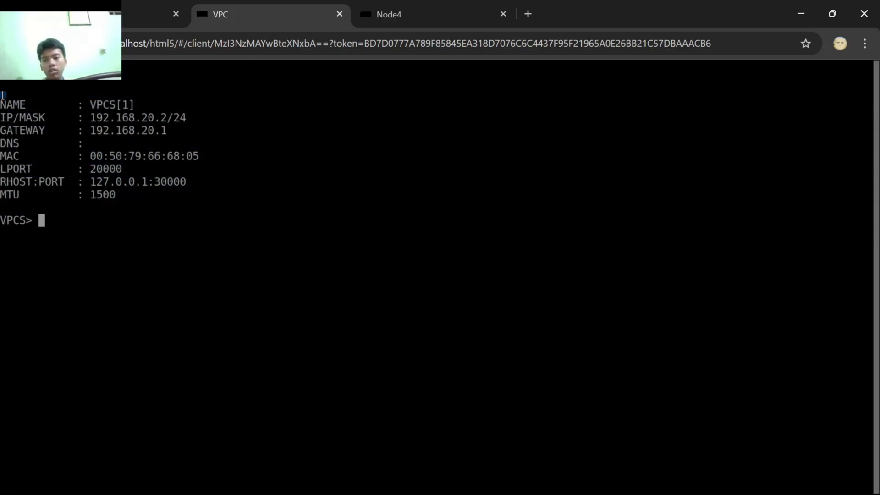
pyautogui.click(151, 14)
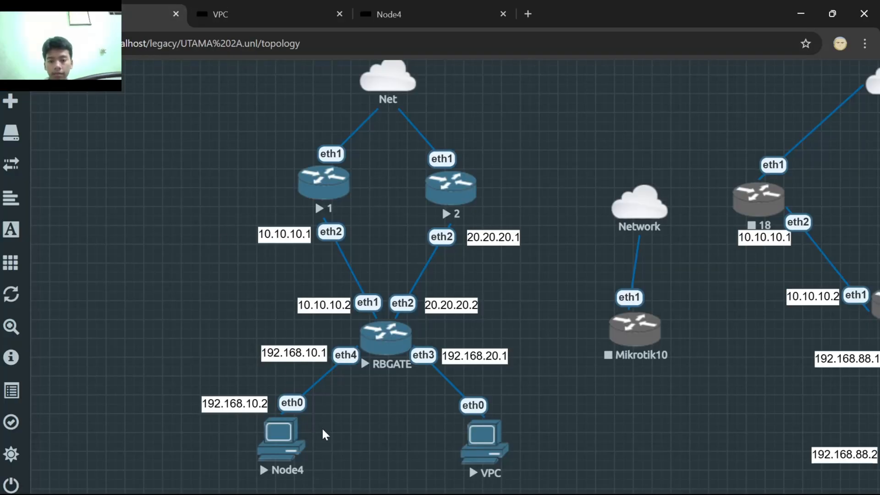
# Open RBGATE's console, check its IP labels in the topology, and bring up the console prompt.
pyautogui.click(386, 328)
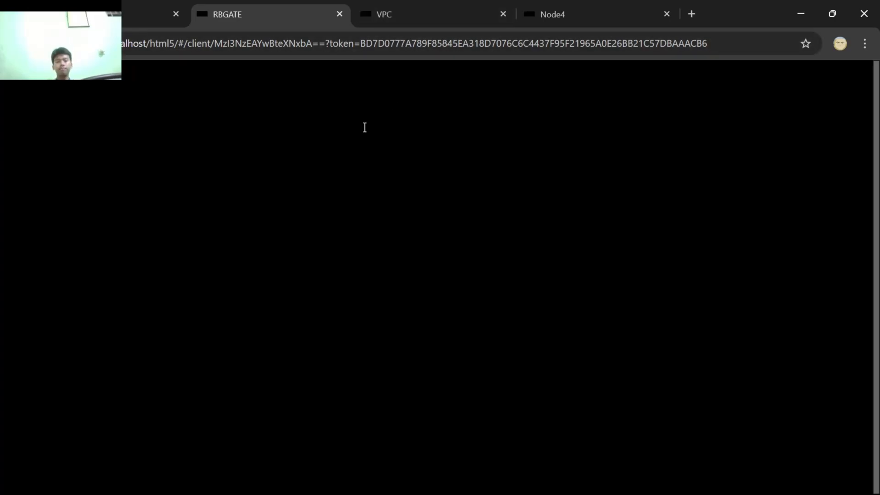
pyautogui.click(114, 15)
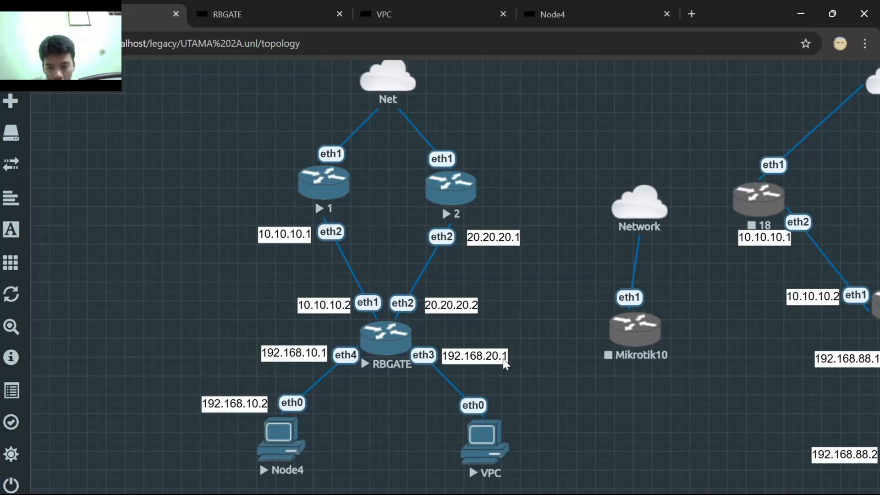
pyautogui.click(218, 14)
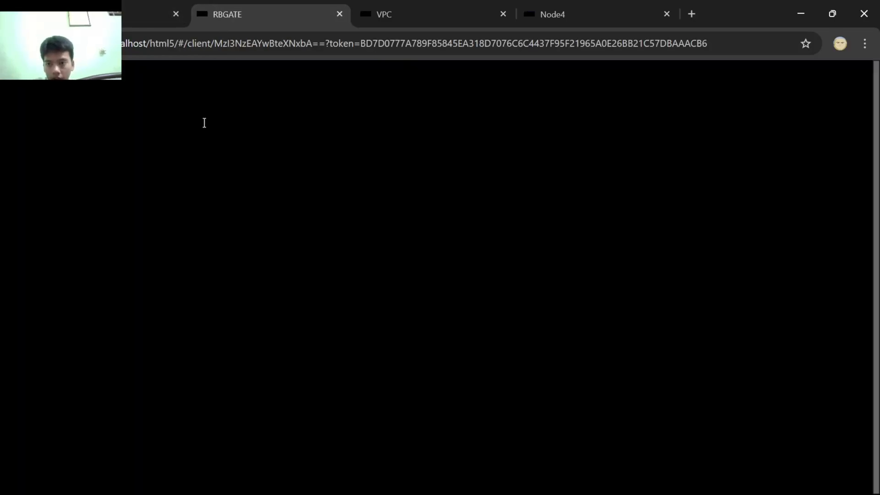
pyautogui.press('Return')
pyautogui.press('Return')
pyautogui.press('Return')
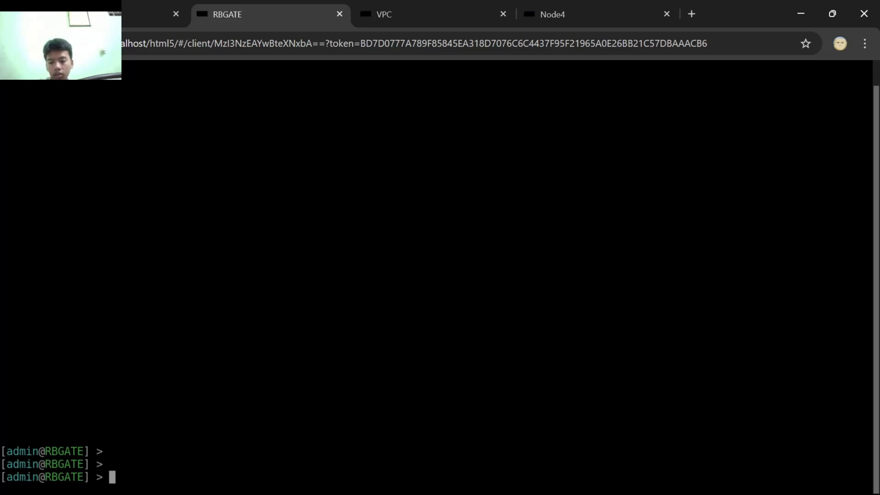
# Write an RBGATE command that adds address 10.10.10.2/24 to interface ether1, without running it.
pyautogui.write('ip')
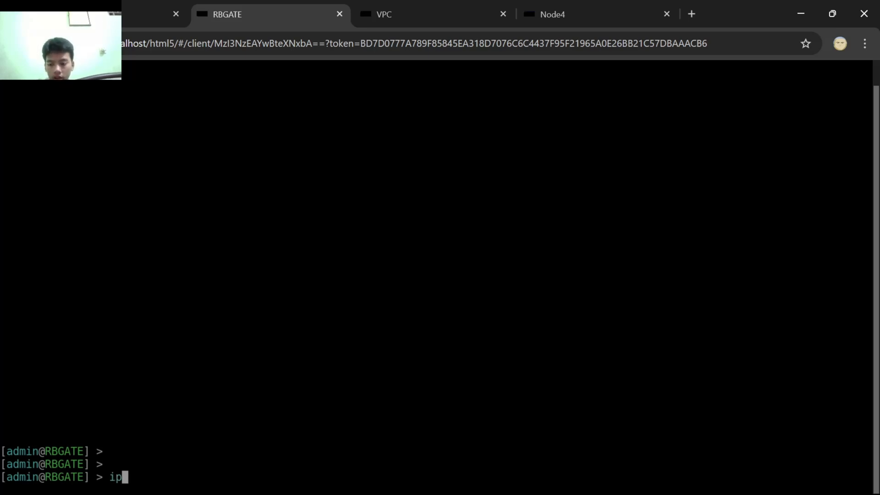
pyautogui.write(' ad')
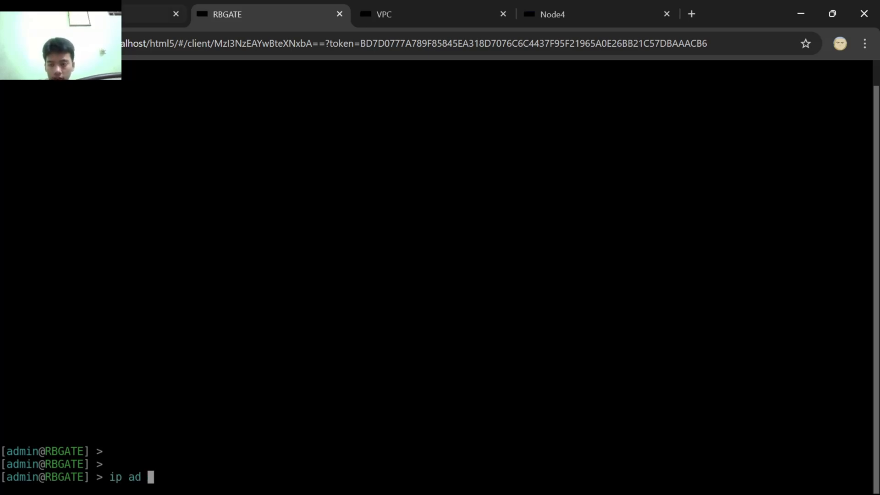
pyautogui.click(102, 14)
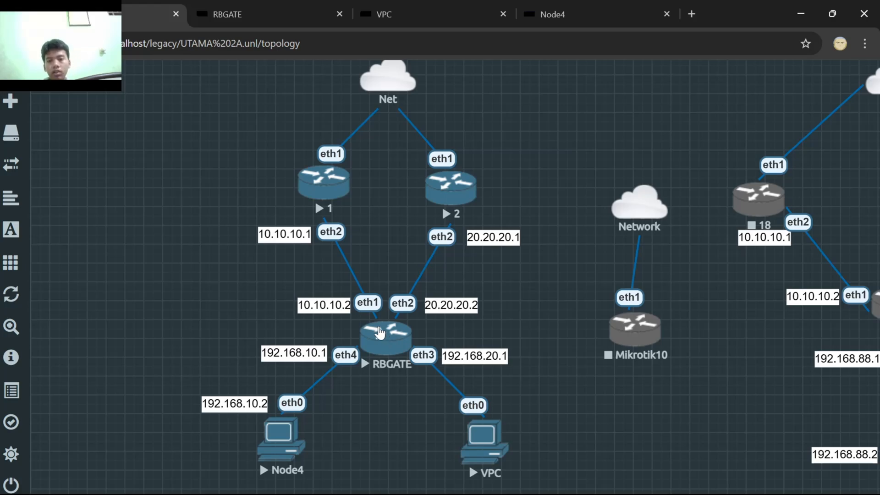
pyautogui.click(209, 5)
pyautogui.press('BackSpace')
pyautogui.press('BackSpace')
pyautogui.press('BackSpace')
pyautogui.press('BackSpace')
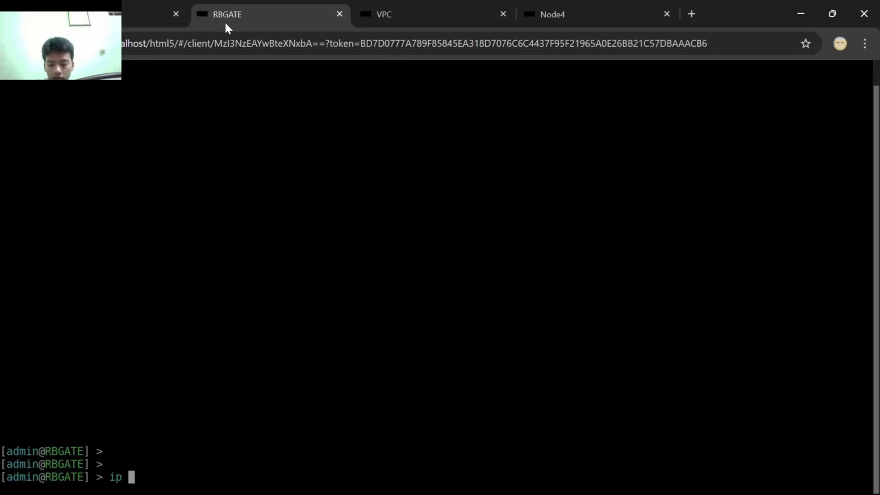
pyautogui.write('ad ad')
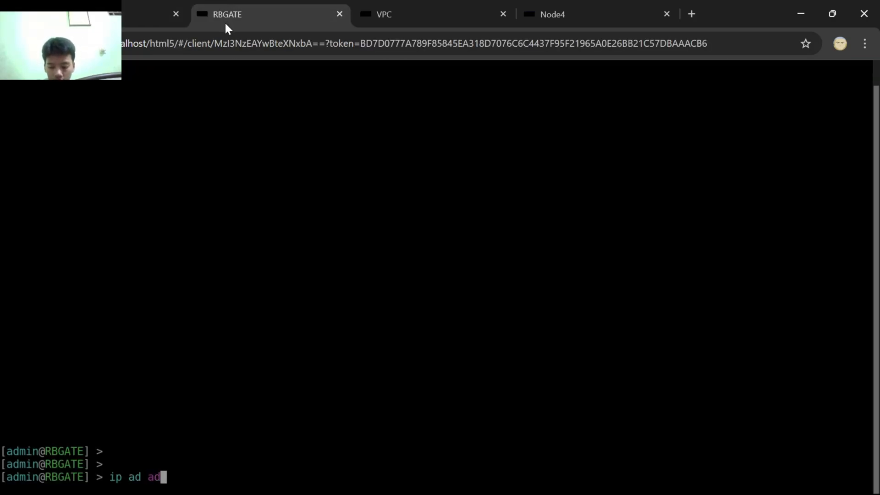
pyautogui.write('d address=')
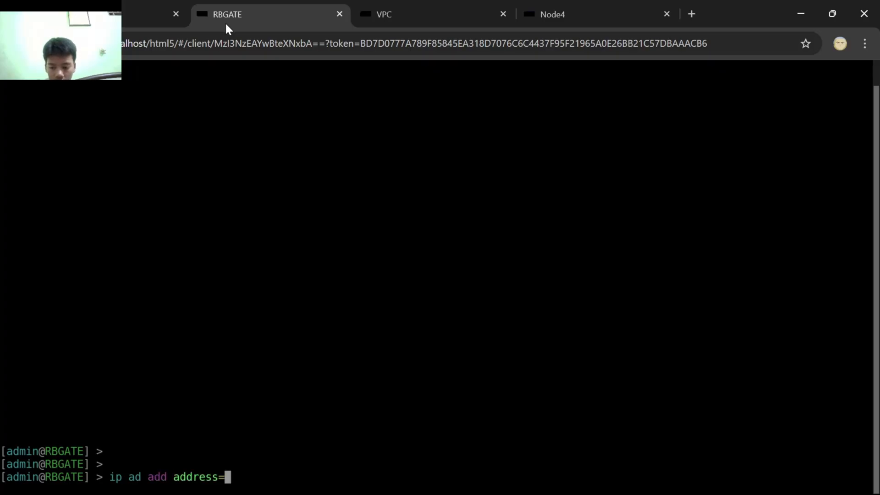
pyautogui.write('10.10.10.')
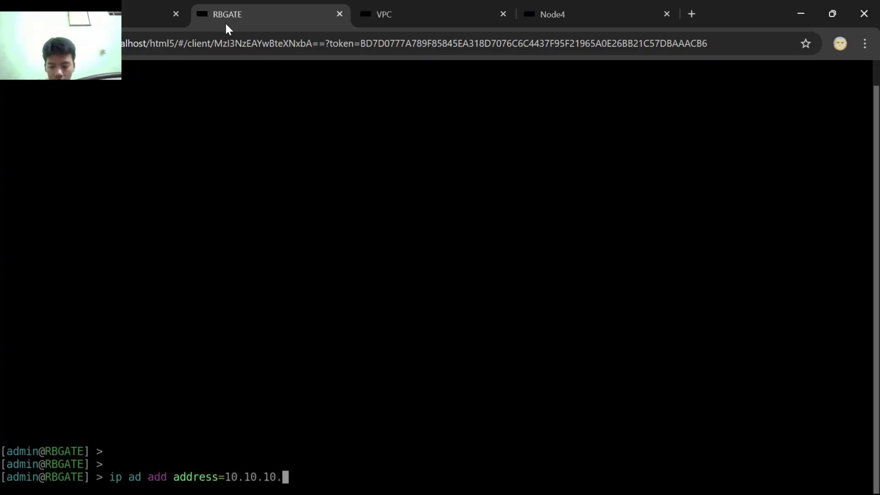
pyautogui.write('2/24 int')
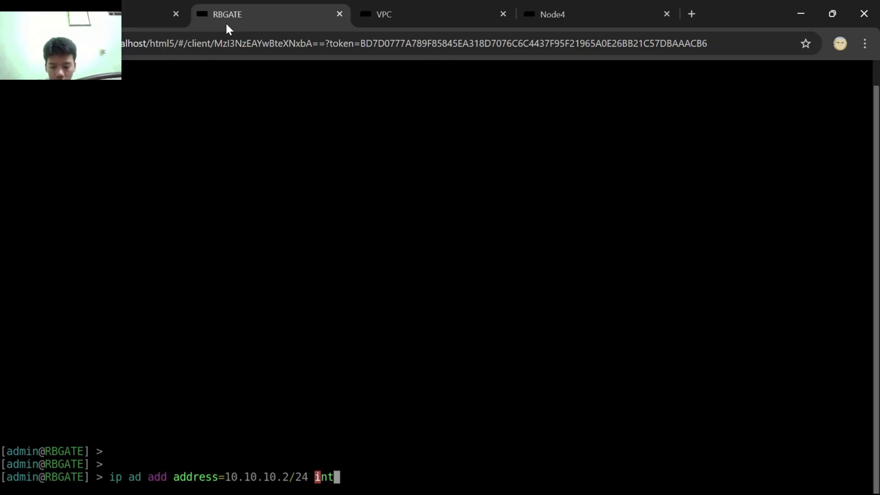
pyautogui.press('Tab')
pyautogui.write('ether1')
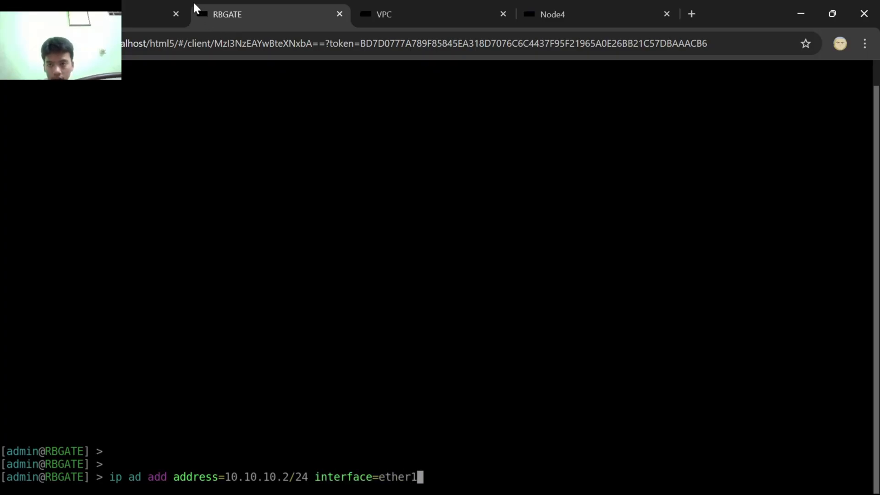
# Check the topology and change the interface in the pending RBGATE command to ether2.
pyautogui.click(161, 2)
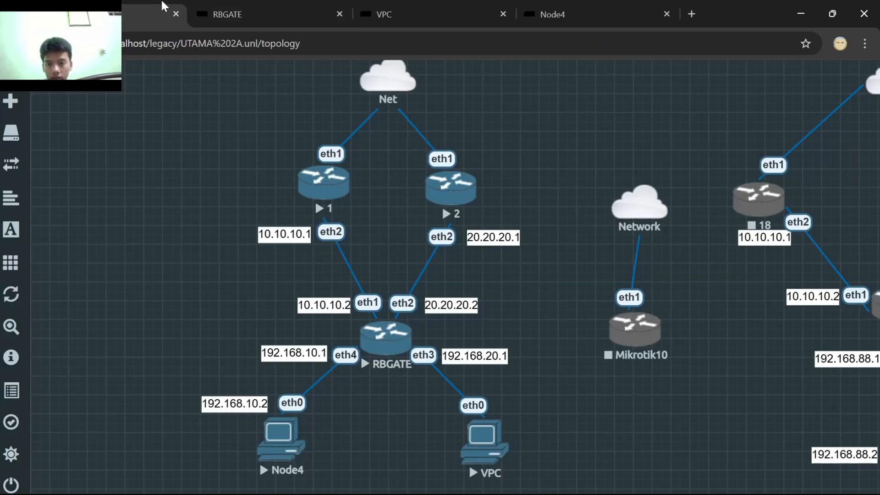
pyautogui.click(211, 8)
pyautogui.press('BackSpace')
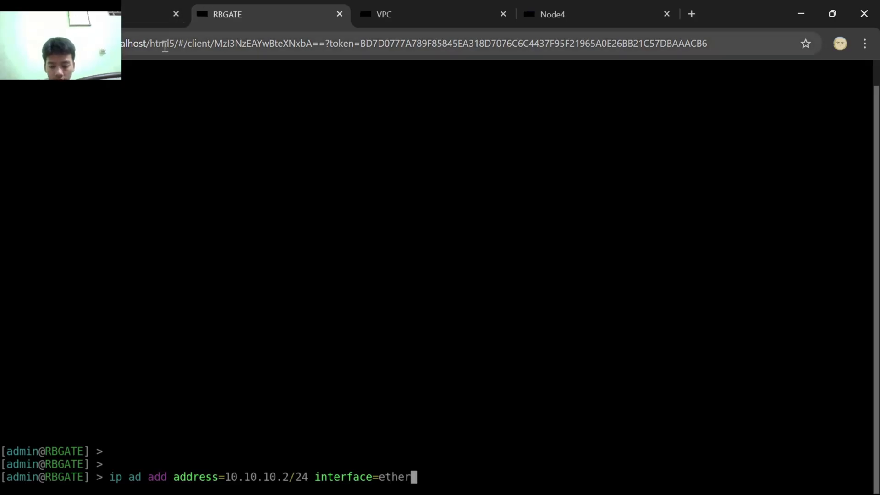
pyautogui.write('2')
# Change the address in the pending command to 20.20.20.2/24 and check it against the topology.
pyautogui.press('Left')
pyautogui.press('Left')
pyautogui.press('Left')
pyautogui.press('Left')
pyautogui.press('Left')
pyautogui.press('Left')
pyautogui.press('Left')
pyautogui.press('Left')
pyautogui.press('Left')
pyautogui.press('Left')
pyautogui.press('Left')
pyautogui.press('Left')
pyautogui.press('Left')
pyautogui.press('Left')
pyautogui.press('Left')
pyautogui.press('Left')
pyautogui.press('Left')
pyautogui.press('Left')
pyautogui.press('Left')
pyautogui.press('Left')
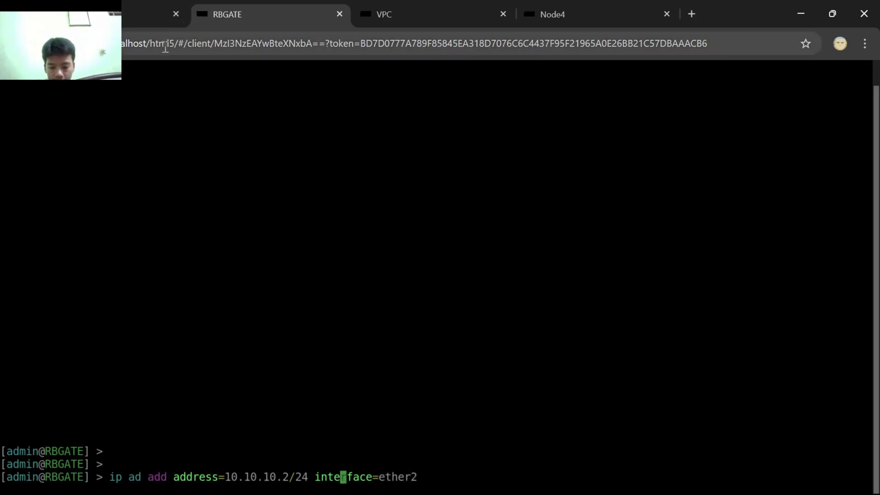
pyautogui.press('Left')
pyautogui.press('BackSpace')
pyautogui.write('2')
pyautogui.press('Left')
pyautogui.press('Left')
pyautogui.press('Left')
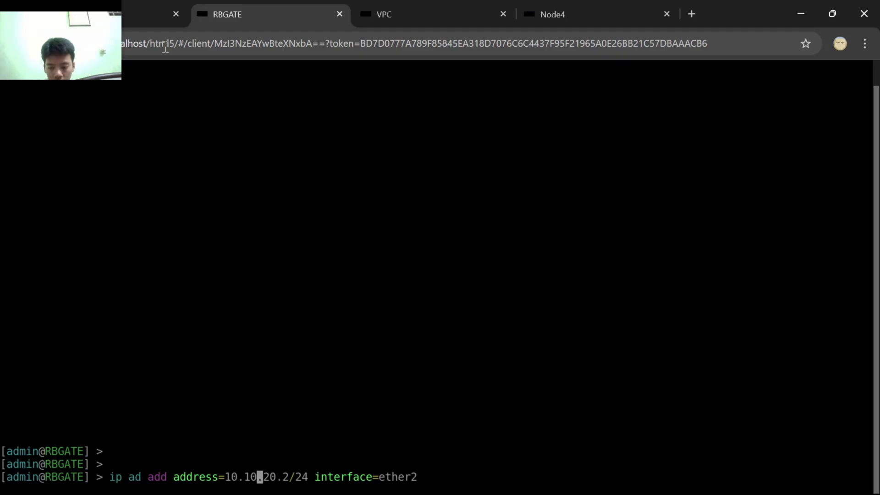
pyautogui.press('BackSpace')
pyautogui.write('2')
pyautogui.press('Left')
pyautogui.press('Left')
pyautogui.press('Left')
pyautogui.press('BackSpace')
pyautogui.write('2')
pyautogui.press('Left')
pyautogui.click(153, 2)
pyautogui.click(236, 5)
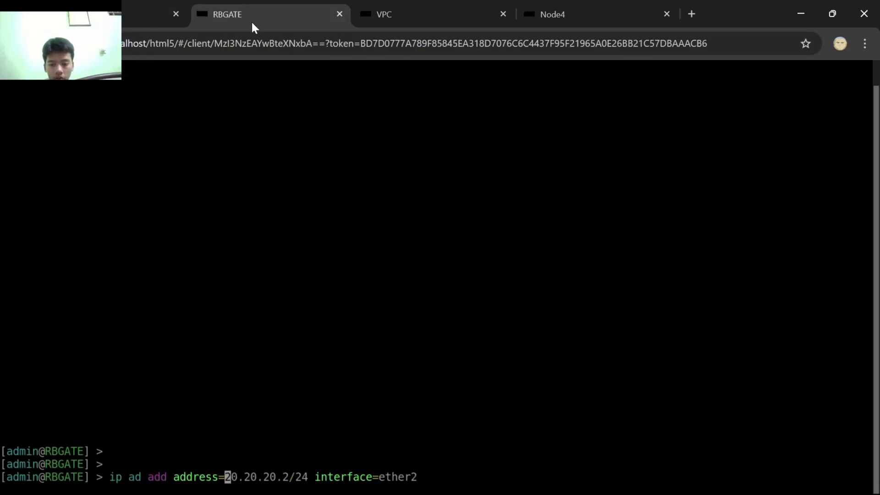
# Change the interface in the pending RBGATE address command to ether4.
pyautogui.press('Right')
pyautogui.press('Right')
pyautogui.press('Right')
pyautogui.press('Right')
pyautogui.press('Right')
pyautogui.press('Right')
pyautogui.press('Right')
pyautogui.press('Right')
pyautogui.press('Right')
pyautogui.press('Right')
pyautogui.press('Right')
pyautogui.press('Right')
pyautogui.press('Right')
pyautogui.press('Right')
pyautogui.press('Right')
pyautogui.press('Right')
pyautogui.press('Right')
pyautogui.press('Right')
pyautogui.press('Right')
pyautogui.press('Right')
pyautogui.press('Right')
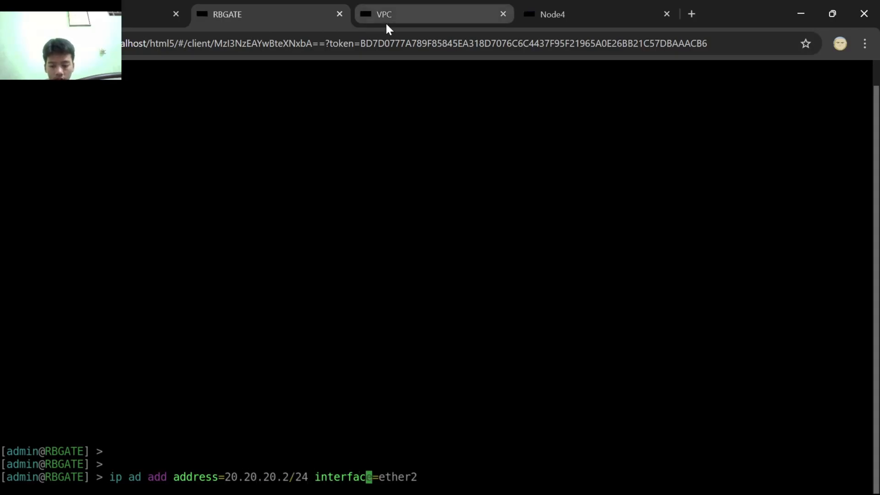
pyautogui.press('BackSpace')
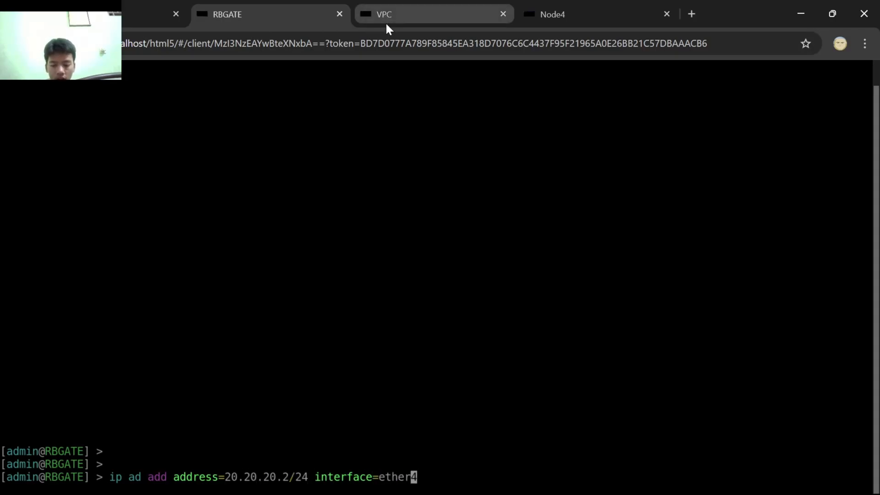
pyautogui.write('4')
# Change the address in the pending ether4 command to 192.168.10.1/24.
pyautogui.press('Left')
pyautogui.press('Left')
pyautogui.press('Left')
pyautogui.press('Left')
pyautogui.press('Left')
pyautogui.press('Left')
pyautogui.press('Left')
pyautogui.press('Left')
pyautogui.press('Left')
pyautogui.press('Left')
pyautogui.press('Left')
pyautogui.press('Left')
pyautogui.press('Left')
pyautogui.press('Left')
pyautogui.press('Left')
pyautogui.press('Left')
pyautogui.press('Left')
pyautogui.press('Left')
pyautogui.press('Left')
pyautogui.press('Left')
pyautogui.press('Right')
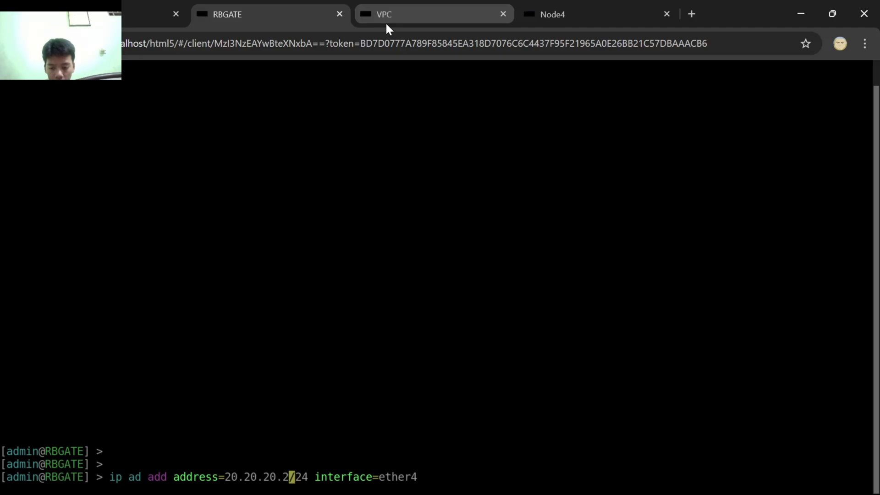
pyautogui.press('Delete')
pyautogui.write('1')
pyautogui.press('Left')
pyautogui.press('Left')
pyautogui.press('BackSpace')
pyautogui.press('BackSpace')
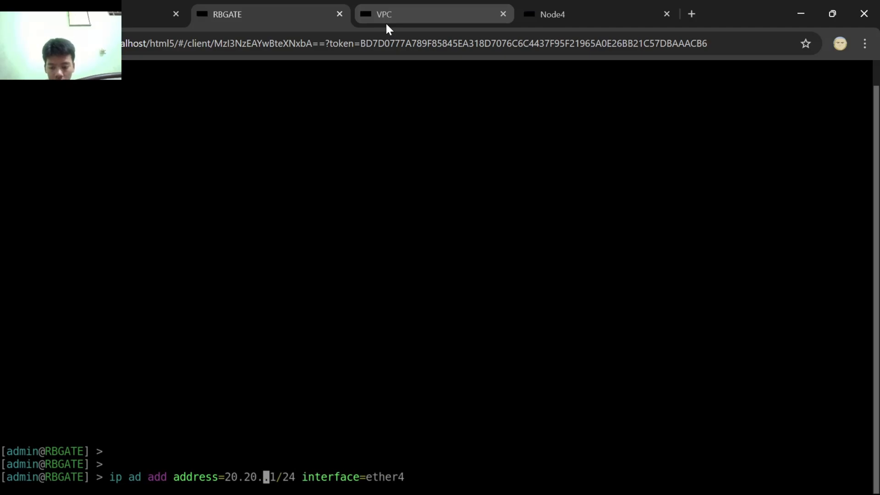
pyautogui.write('10')
pyautogui.press('Left')
pyautogui.press('Left')
pyautogui.press('Left')
pyautogui.press('BackSpace')
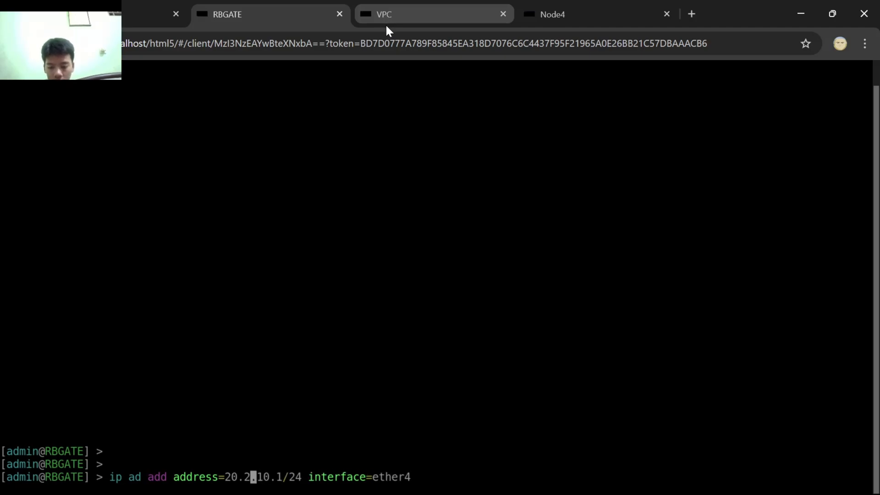
pyautogui.press('BackSpace')
pyautogui.write('168')
pyautogui.press('Left')
pyautogui.press('Left')
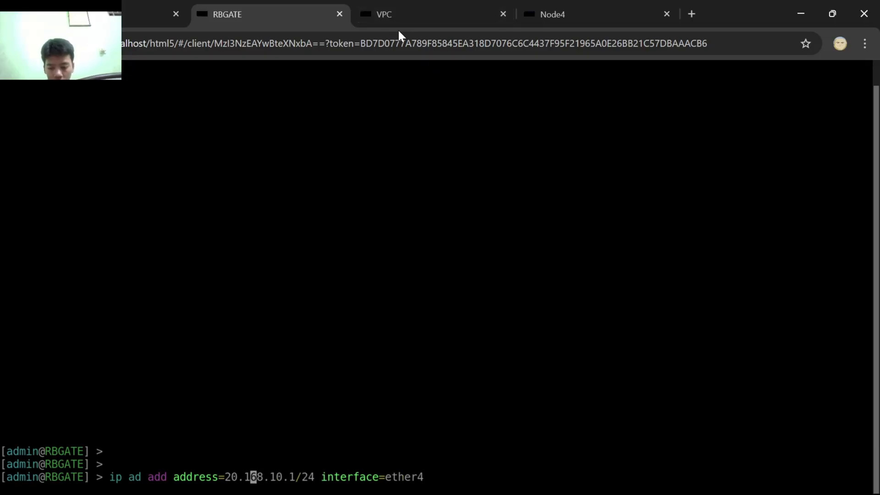
pyautogui.press('Left')
pyautogui.press('Left')
pyautogui.press('BackSpace')
pyautogui.press('BackSpace')
pyautogui.write('192')
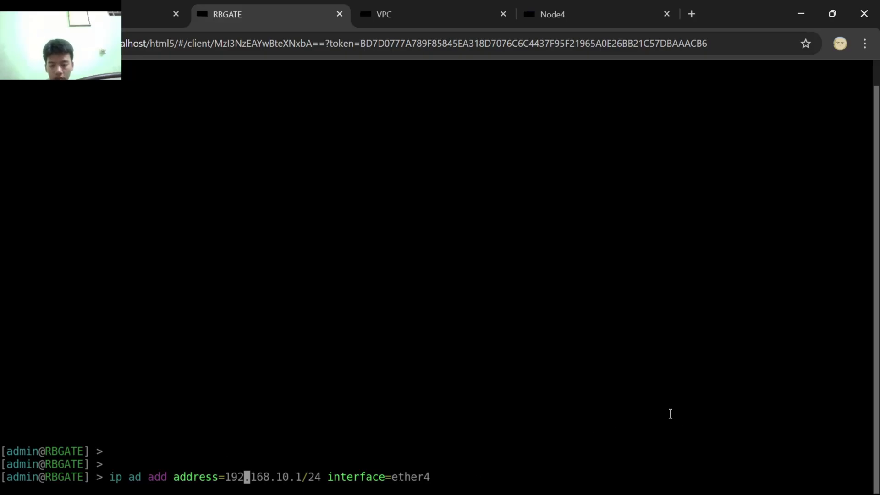
# Rewrite the pending RBGATE address command to use address 192.168.20.1/24 on interface ether3.
pyautogui.press('Right')
pyautogui.press('Right')
pyautogui.press('Right')
pyautogui.press('Right')
pyautogui.press('Right')
pyautogui.press('Right')
pyautogui.press('Right')
pyautogui.press('Right')
pyautogui.press('Right')
pyautogui.press('Right')
pyautogui.press('Right')
pyautogui.press('Right')
pyautogui.press('Right')
pyautogui.press('Right')
pyautogui.press('Right')
pyautogui.press('Right')
pyautogui.press('Right')
pyautogui.press('Right')
pyautogui.press('Right')
pyautogui.press('Right')
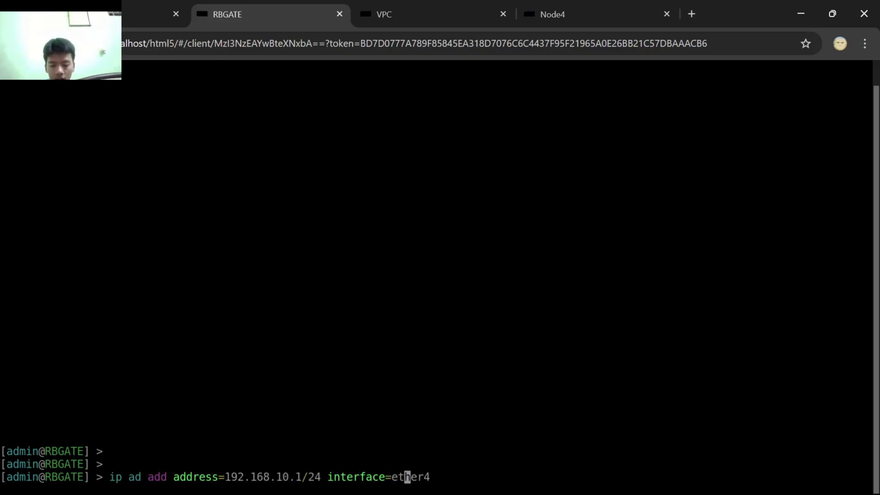
pyautogui.press('Right')
pyautogui.press('Right')
pyautogui.press('Right')
pyautogui.press('Right')
pyautogui.press('BackSpace')
pyautogui.press('BackSpace')
pyautogui.press('BackSpace')
pyautogui.press('BackSpace')
pyautogui.press('BackSpace')
pyautogui.press('BackSpace')
pyautogui.press('BackSpace')
pyautogui.press('BackSpace')
pyautogui.press('BackSpace')
pyautogui.press('BackSpace')
pyautogui.press('BackSpace')
pyautogui.press('BackSpace')
pyautogui.press('BackSpace')
pyautogui.press('BackSpace')
pyautogui.press('BackSpace')
pyautogui.press('BackSpace')
pyautogui.press('BackSpace')
pyautogui.press('BackSpace')
pyautogui.press('BackSpace')
pyautogui.press('BackSpace')
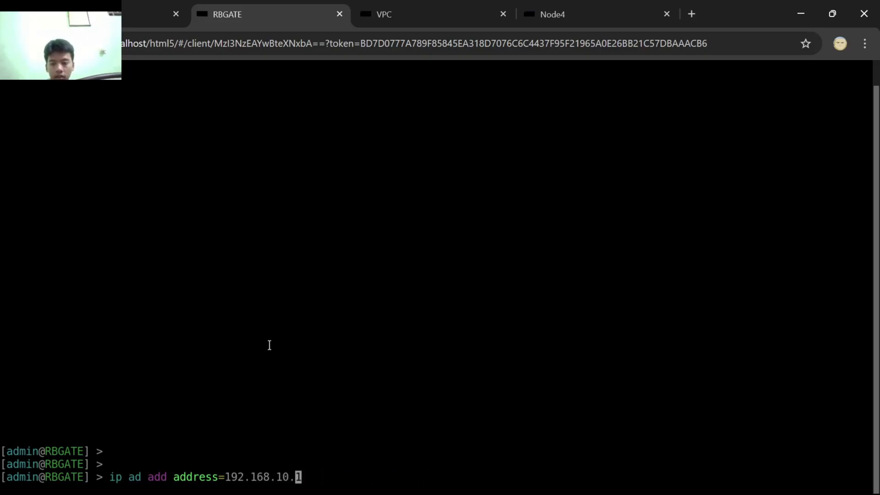
pyautogui.press('BackSpace')
pyautogui.press('BackSpace')
pyautogui.press('BackSpace')
pyautogui.press('BackSpace')
pyautogui.press('BackSpace')
pyautogui.press('BackSpace')
pyautogui.press('BackSpace')
pyautogui.press('BackSpace')
pyautogui.press('BackSpace')
pyautogui.press('BackSpace')
pyautogui.press('BackSpace')
pyautogui.press('BackSpace')
pyautogui.press('BackSpace')
pyautogui.press('BackSpace')
pyautogui.press('BackSpace')
pyautogui.press('BackSpace')
pyautogui.press('BackSpace')
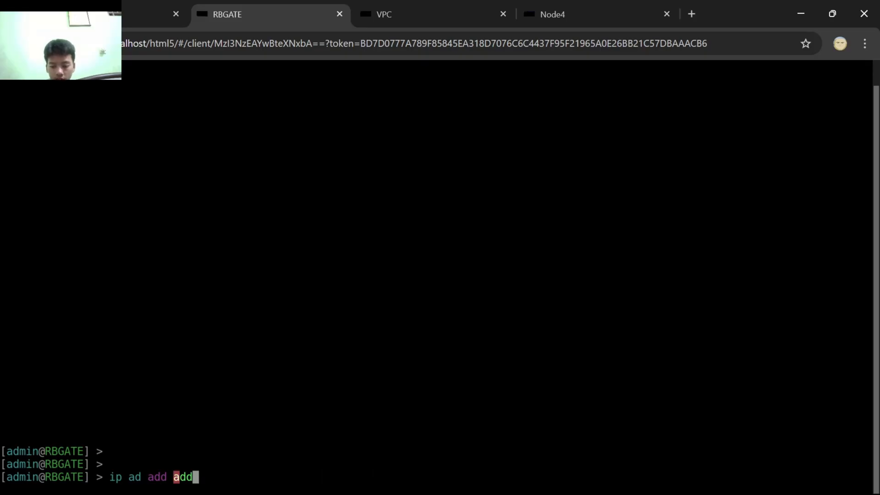
pyautogui.press('Tab')
pyautogui.write('192')
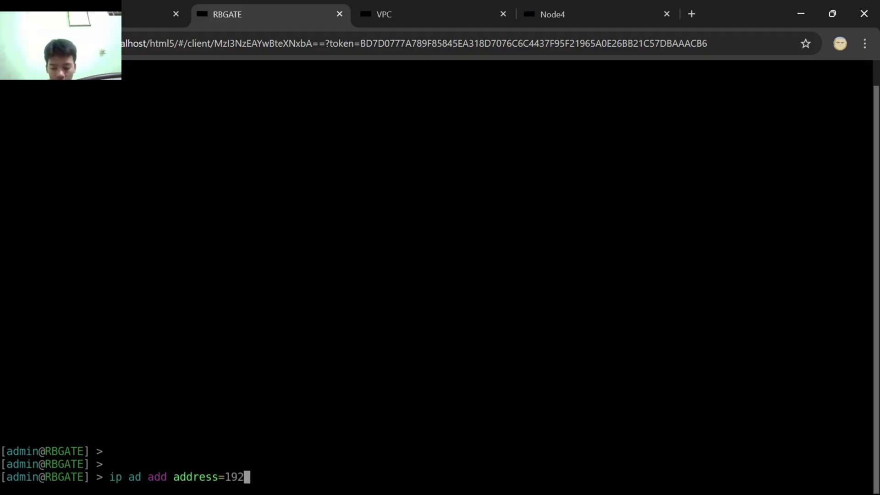
pyautogui.write('.168.')
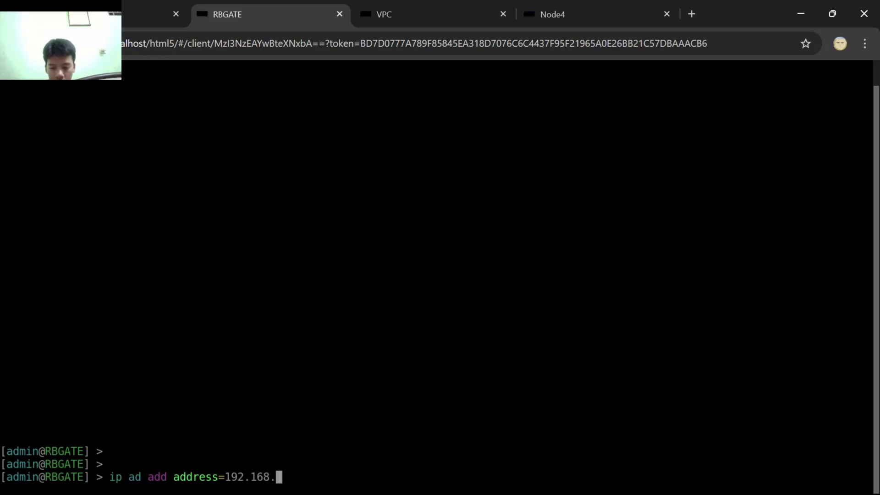
pyautogui.write('20.1')
pyautogui.press('BackSpace')
pyautogui.write('1/24 ')
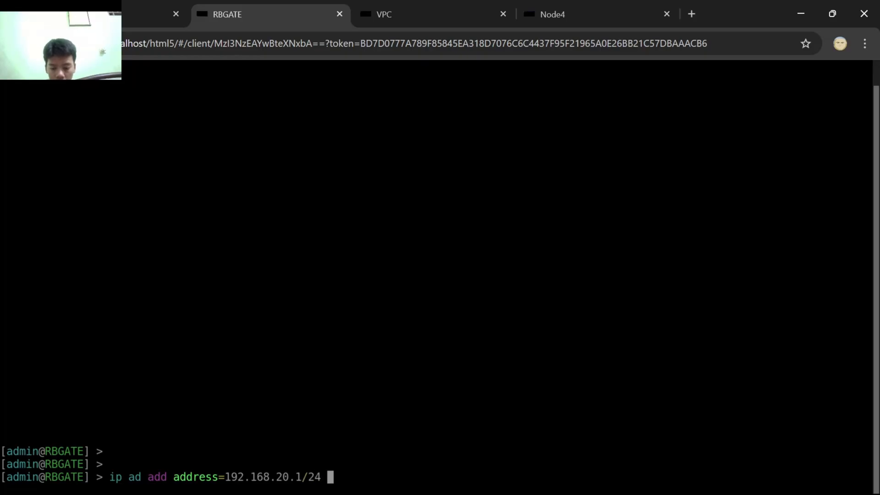
pyautogui.write('interface=ethe')
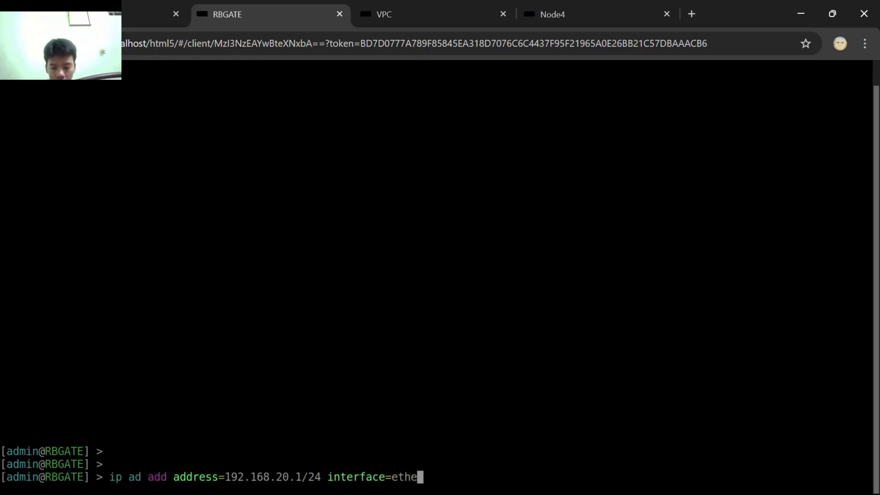
pyautogui.write('r3')
# Clear the whole unsubmitted address command from the RBGATE prompt.
pyautogui.press('BackSpace')
pyautogui.press('BackSpace')
pyautogui.press('BackSpace')
pyautogui.press('BackSpace')
pyautogui.press('BackSpace')
pyautogui.press('BackSpace')
pyautogui.press('BackSpace')
pyautogui.press('BackSpace')
pyautogui.press('BackSpace')
pyautogui.press('BackSpace')
pyautogui.press('BackSpace')
pyautogui.press('BackSpace')
pyautogui.press('BackSpace')
pyautogui.press('BackSpace')
pyautogui.press('BackSpace')
pyautogui.press('BackSpace')
pyautogui.press('BackSpace')
pyautogui.press('BackSpace')
pyautogui.press('BackSpace')
pyautogui.press('BackSpace')
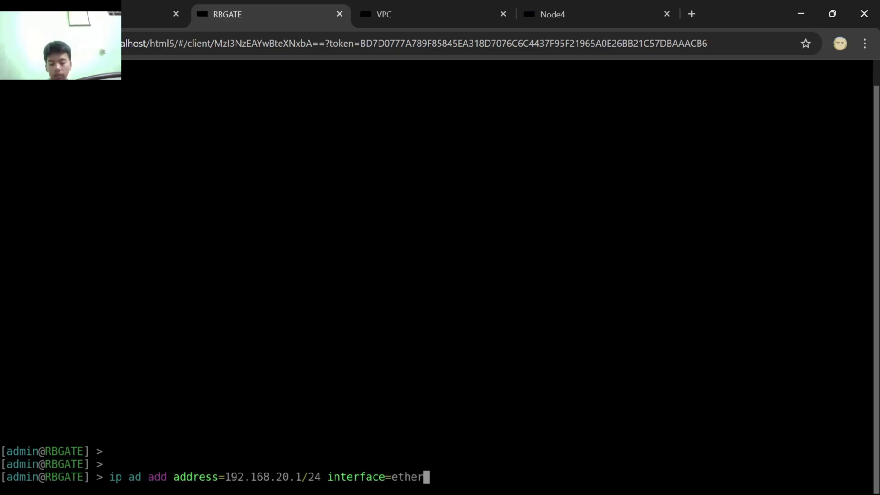
pyautogui.press('BackSpace')
pyautogui.press('BackSpace')
pyautogui.press('BackSpace')
pyautogui.press('BackSpace')
pyautogui.press('BackSpace')
pyautogui.press('BackSpace')
pyautogui.press('BackSpace')
pyautogui.press('BackSpace')
pyautogui.press('BackSpace')
pyautogui.press('BackSpace')
pyautogui.press('BackSpace')
pyautogui.press('BackSpace')
pyautogui.press('BackSpace')
pyautogui.press('BackSpace')
pyautogui.press('BackSpace')
pyautogui.press('BackSpace')
pyautogui.press('BackSpace')
pyautogui.press('BackSpace')
pyautogui.press('BackSpace')
pyautogui.press('BackSpace')
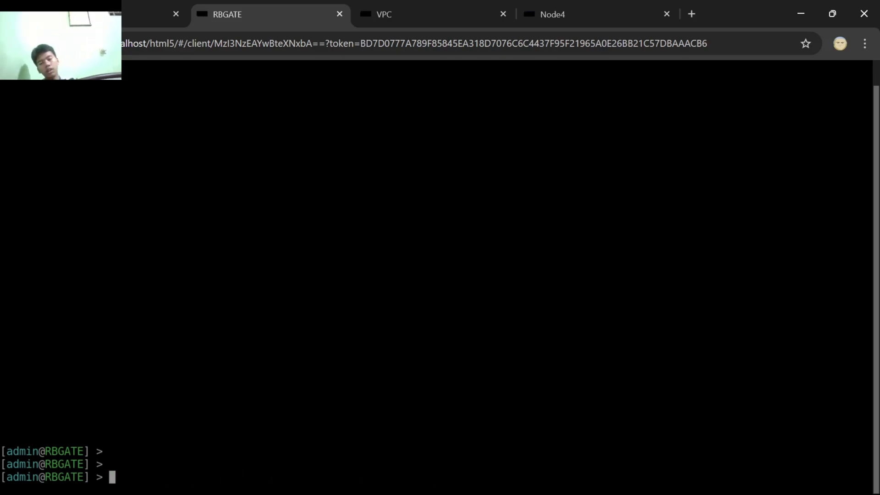
pyautogui.write('i')
pyautogui.press('BackSpace')
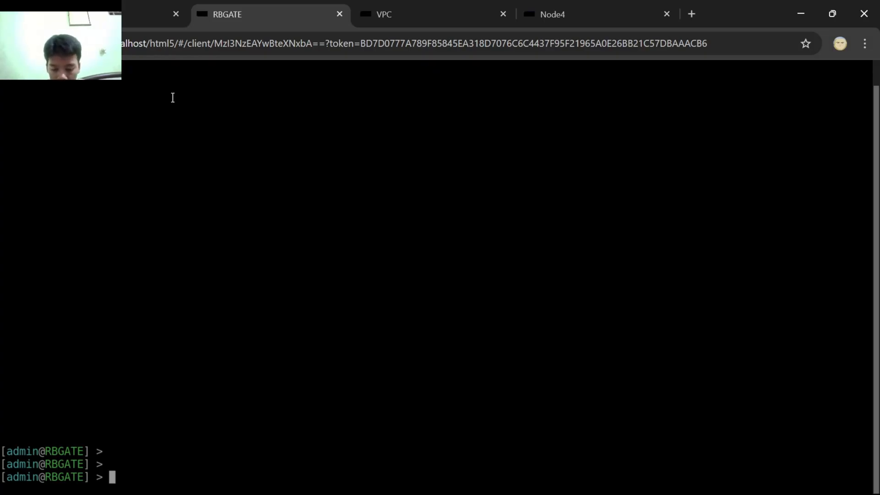
# Print RBGATE's IP address table with ip address print and review its entries.
pyautogui.write('ip address ')
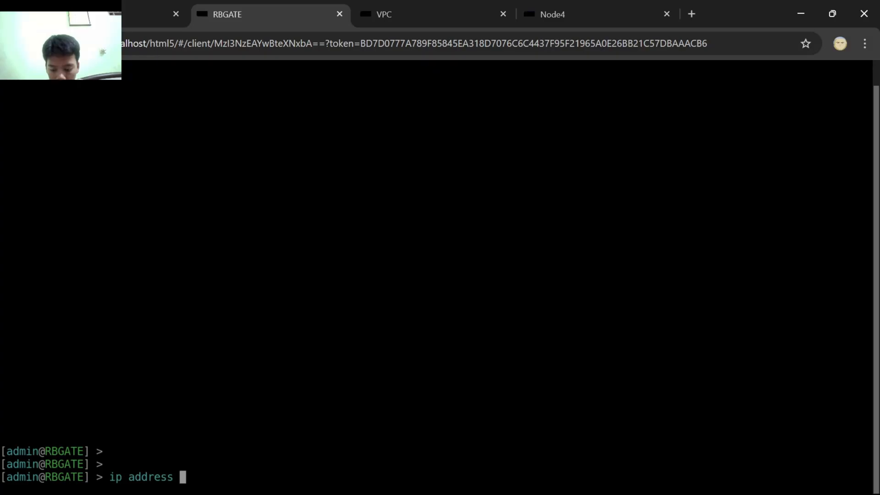
pyautogui.write('print')
pyautogui.press('Return')
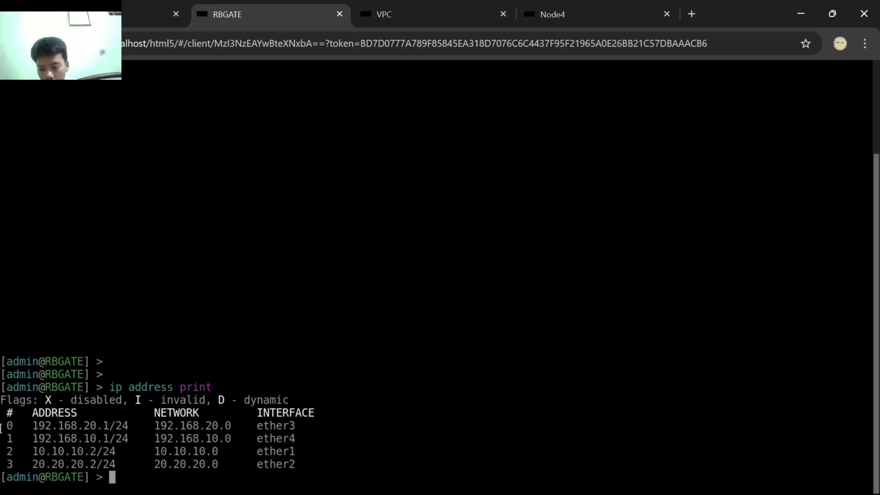
pyautogui.moveTo(1, 429); pyautogui.dragTo(353, 464)
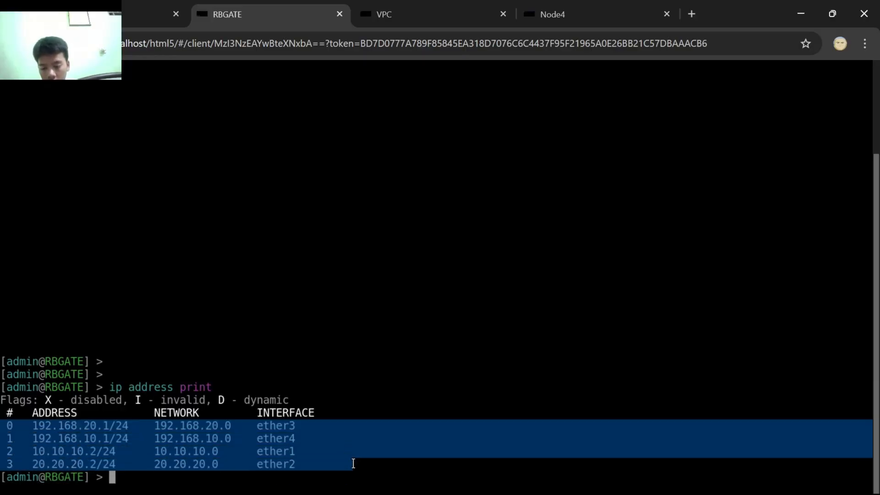
pyautogui.click(265, 364)
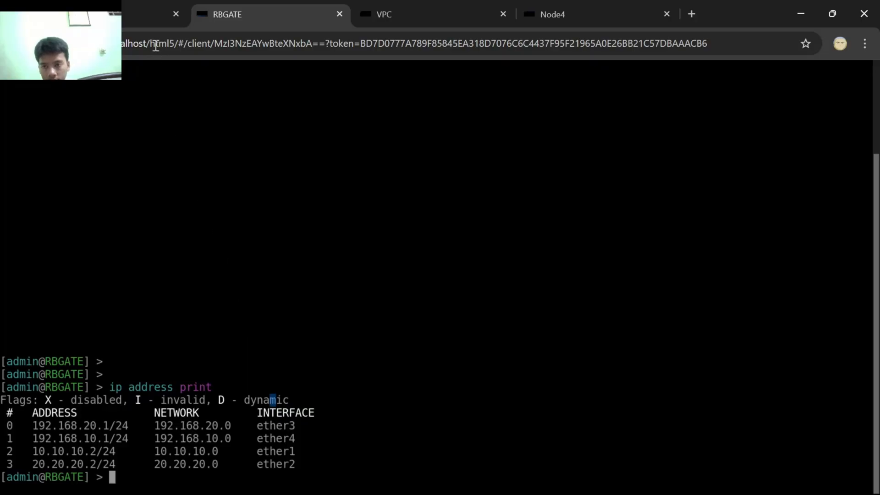
pyautogui.click(196, 377)
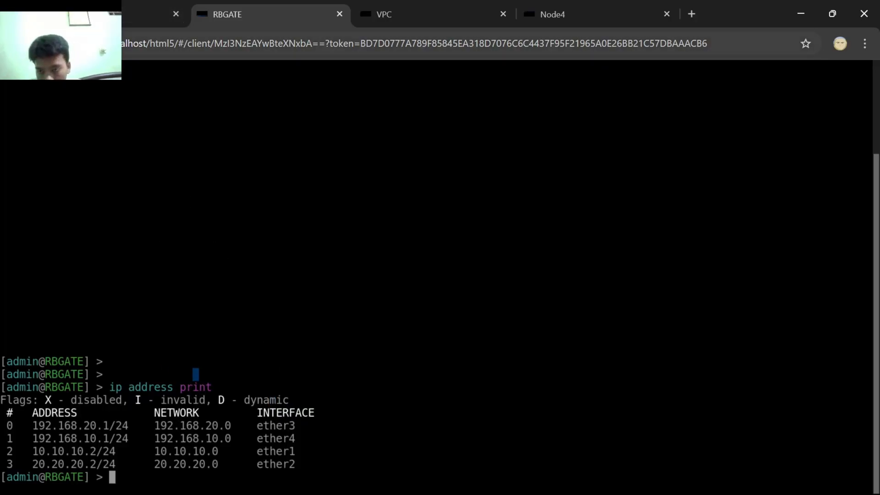
# Compare RBGATE's address table with the interface and address labels in the topology.
pyautogui.click(123, 18)
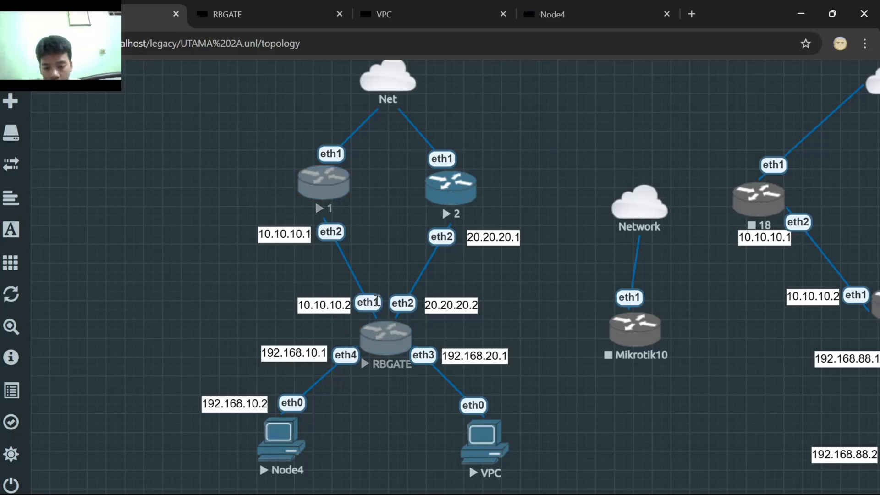
pyautogui.click(240, 15)
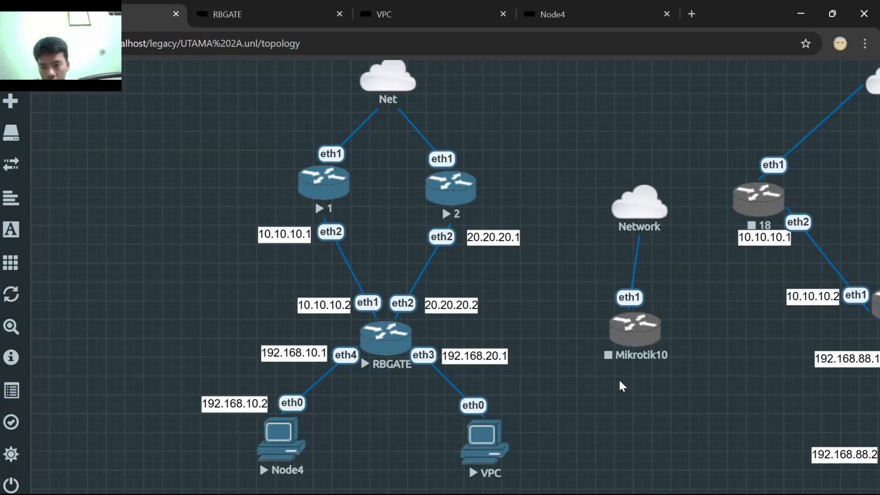
pyautogui.click(142, 14)
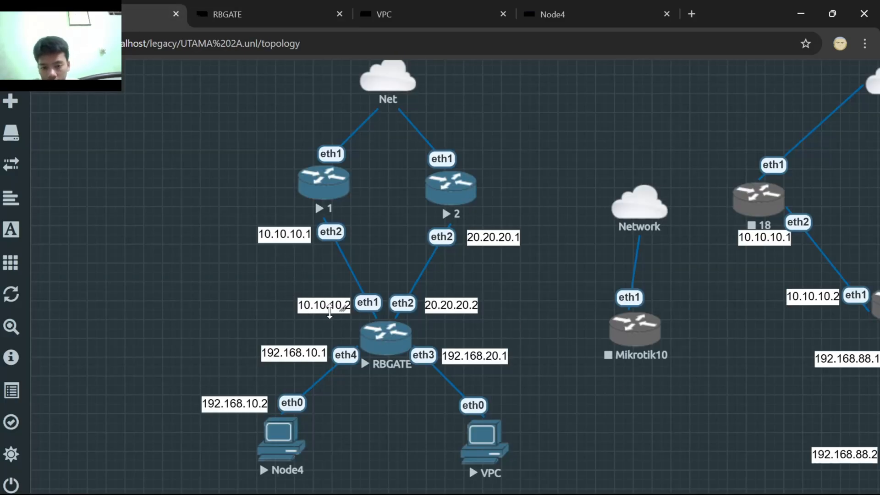
pyautogui.click(375, 342)
pyautogui.click(133, 16)
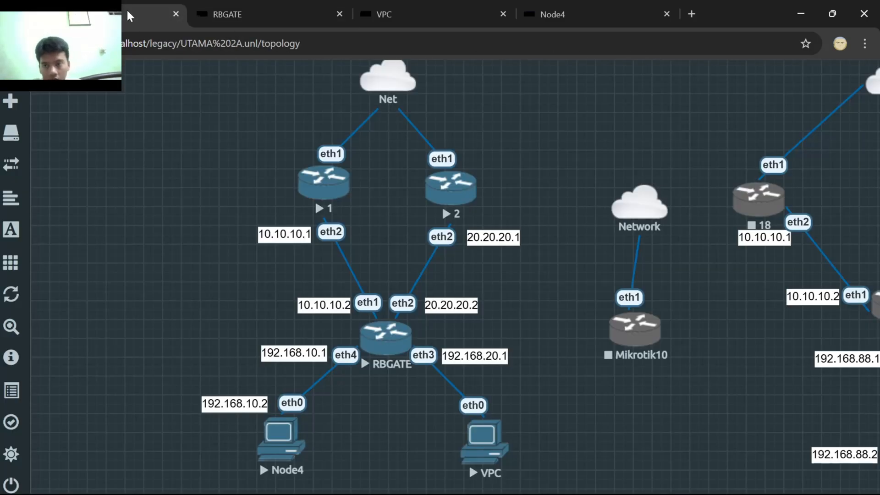
# Open the consoles of routers 1 and 2 from the topology and return to the diagram.
pyautogui.click(319, 185)
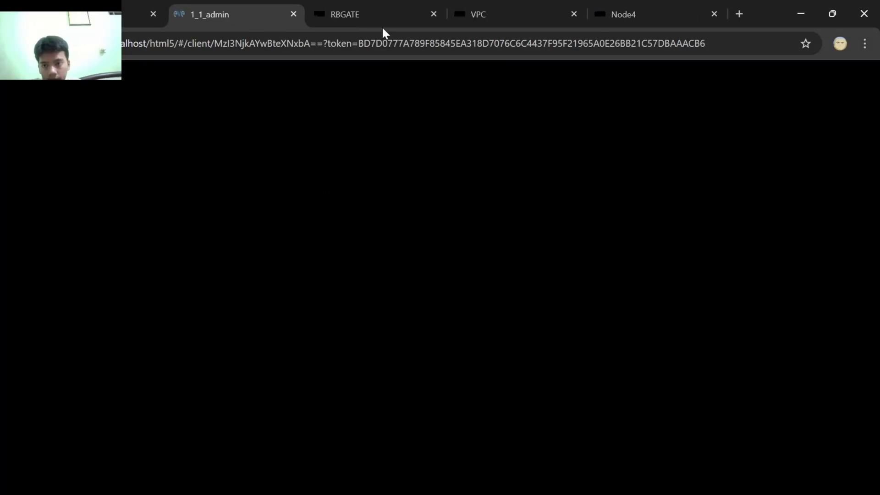
pyautogui.click(131, 7)
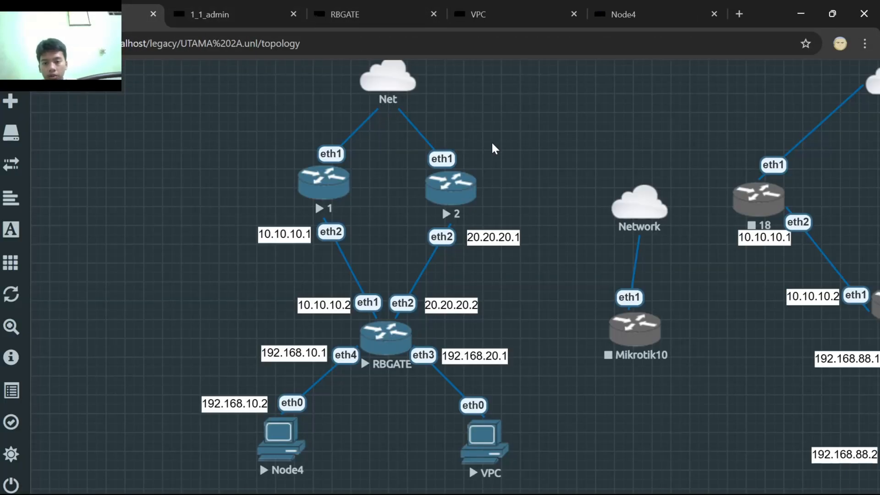
pyautogui.click(451, 197)
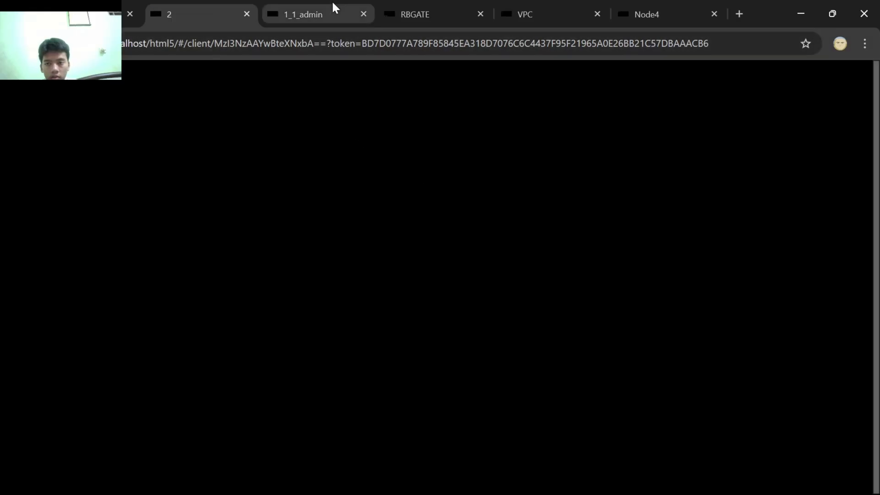
pyautogui.click(131, 7)
pyautogui.click(306, 9)
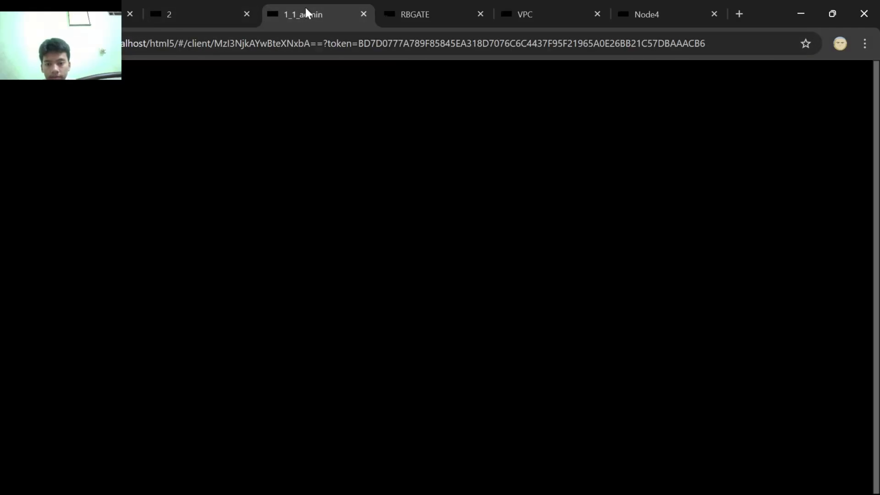
pyautogui.click(216, 14)
pyautogui.click(132, 9)
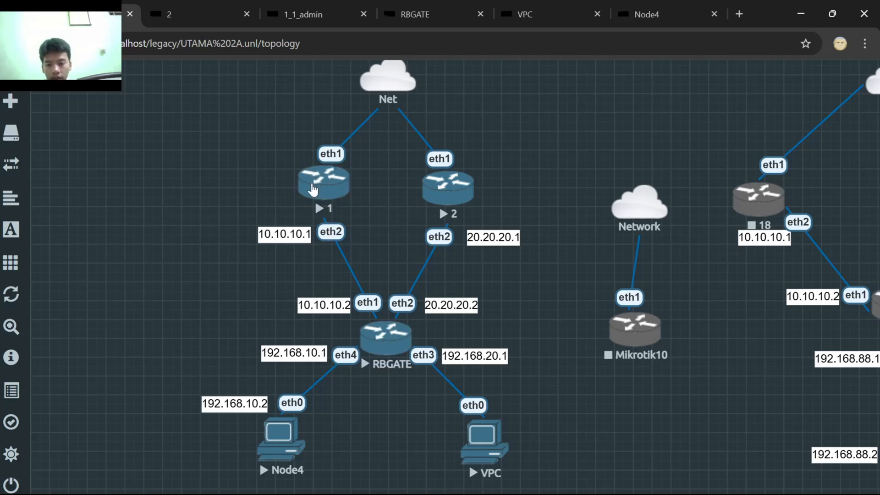
# In router 1's console, compose an ip address add command for 10.10.10.1/24 on interface ether2.
pyautogui.click(285, 7)
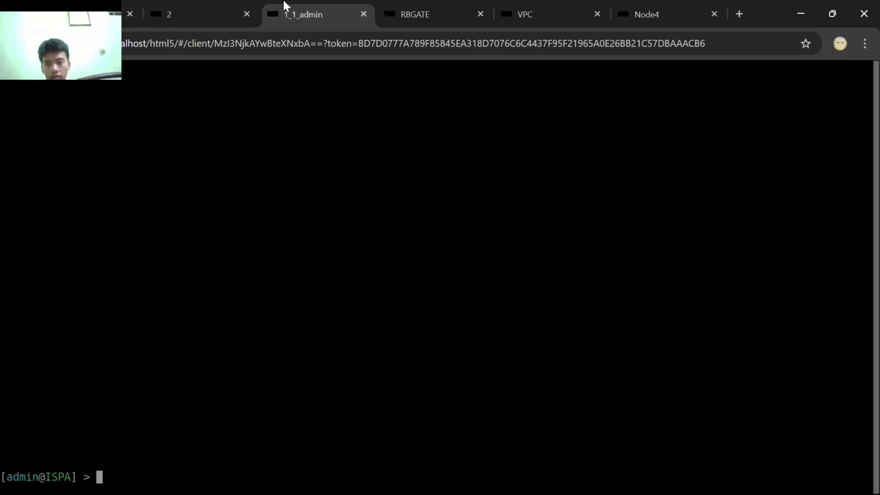
pyautogui.write('ip ad')
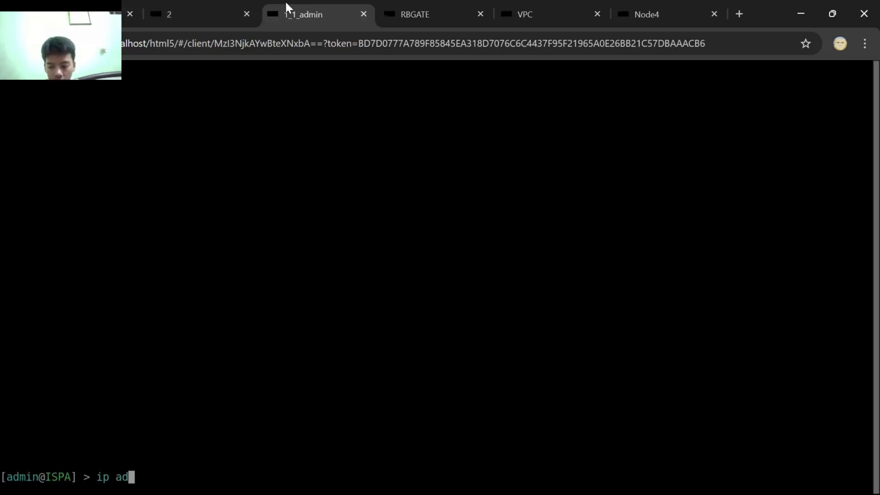
pyautogui.write('dress add ')
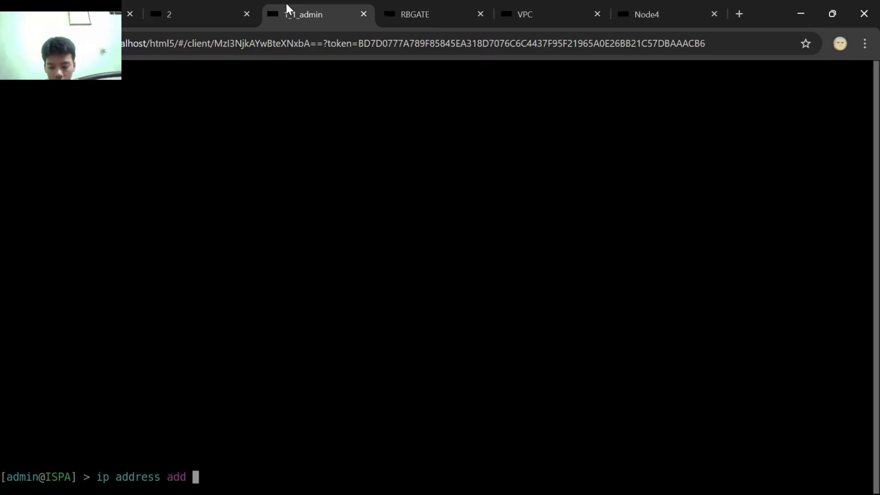
pyautogui.write('address=10.')
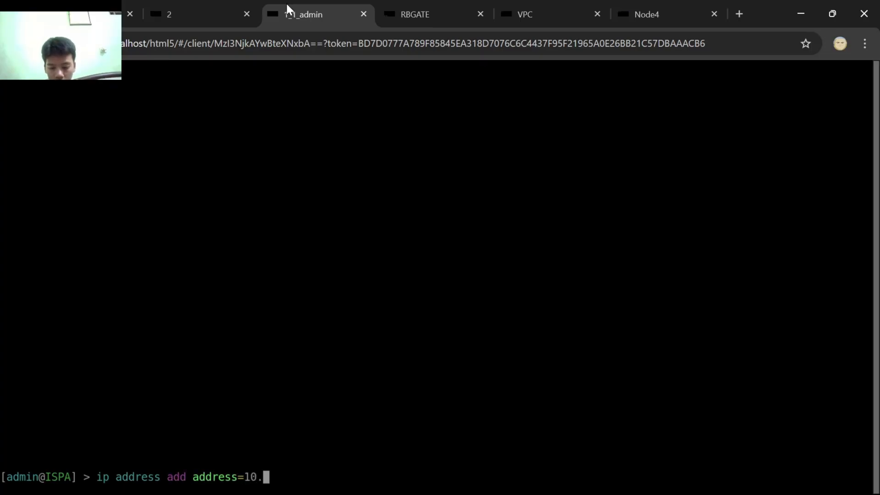
pyautogui.write('10.10.1/2')
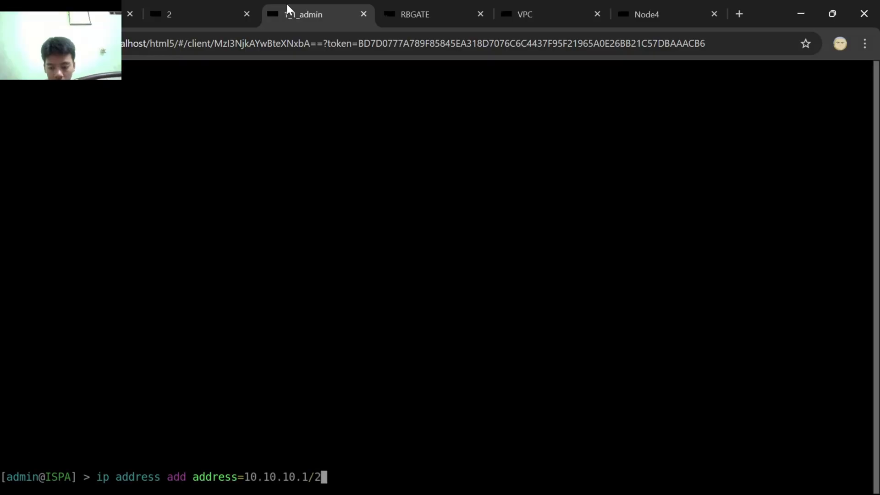
pyautogui.write('4 interface=')
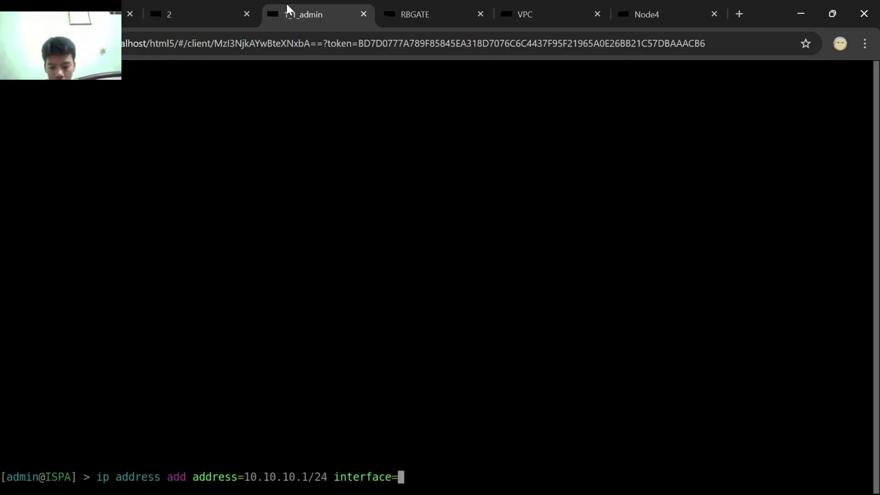
pyautogui.write('ether')
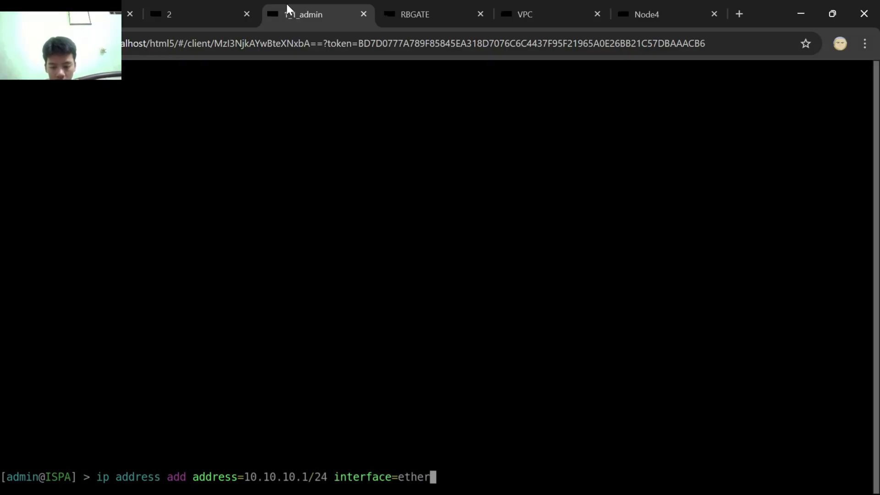
pyautogui.write('2')
# Discard the unfinished add command in router 1's console and list its IP addresses with ip address print.
pyautogui.press('BackSpace')
pyautogui.press('BackSpace')
pyautogui.press('BackSpace')
pyautogui.press('BackSpace')
pyautogui.press('BackSpace')
pyautogui.press('BackSpace')
pyautogui.press('BackSpace')
pyautogui.press('BackSpace')
pyautogui.press('BackSpace')
pyautogui.press('BackSpace')
pyautogui.press('BackSpace')
pyautogui.press('BackSpace')
pyautogui.press('BackSpace')
pyautogui.press('BackSpace')
pyautogui.press('BackSpace')
pyautogui.press('BackSpace')
pyautogui.press('BackSpace')
pyautogui.press('BackSpace')
pyautogui.press('BackSpace')
pyautogui.press('BackSpace')
pyautogui.press('BackSpace')
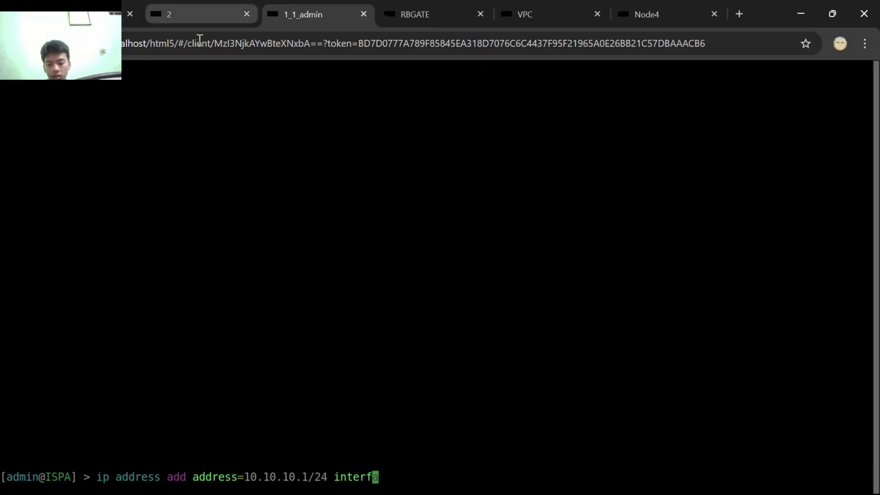
pyautogui.press('BackSpace')
pyautogui.press('BackSpace')
pyautogui.press('BackSpace')
pyautogui.press('BackSpace')
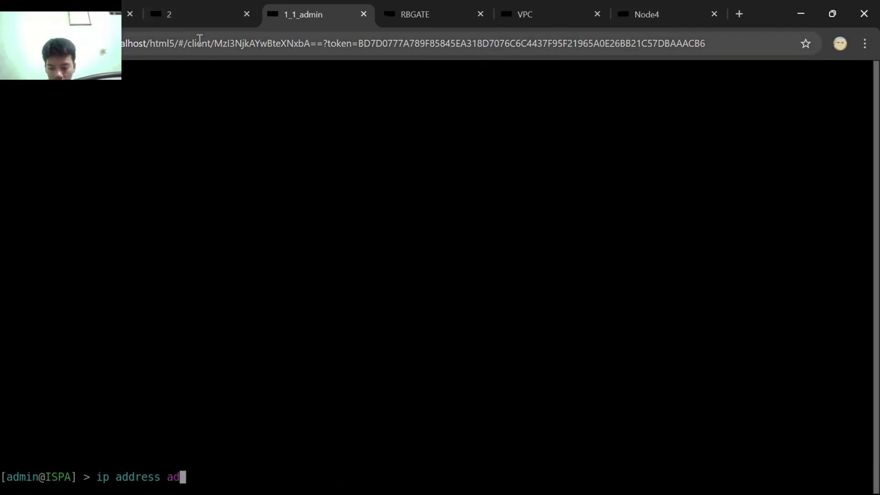
pyautogui.write('print')
pyautogui.press('Return')
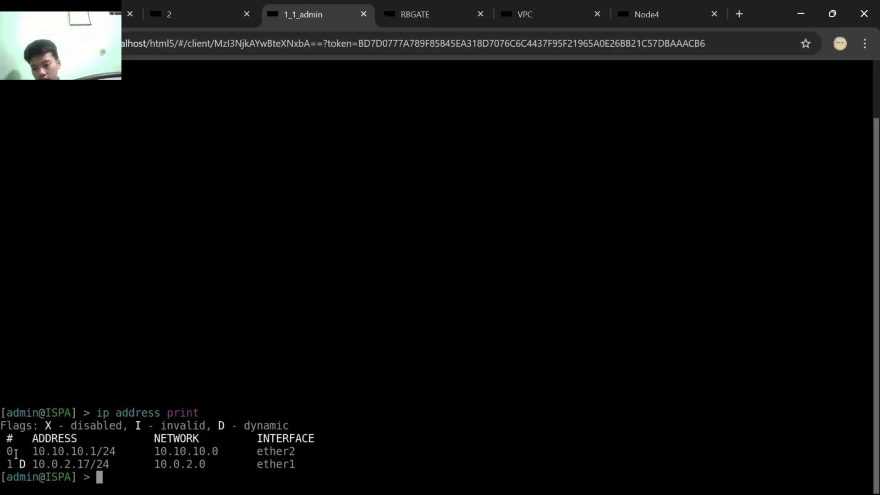
# Review router 1's ether1 and ether2 address entries and compare them with the topology diagram.
pyautogui.moveTo(5, 452); pyautogui.dragTo(27, 452)
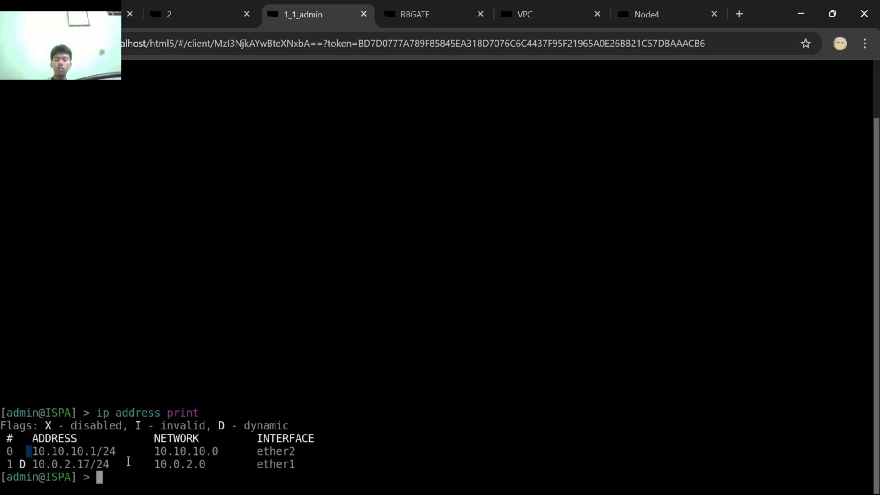
pyautogui.moveTo(75, 462); pyautogui.dragTo(304, 466)
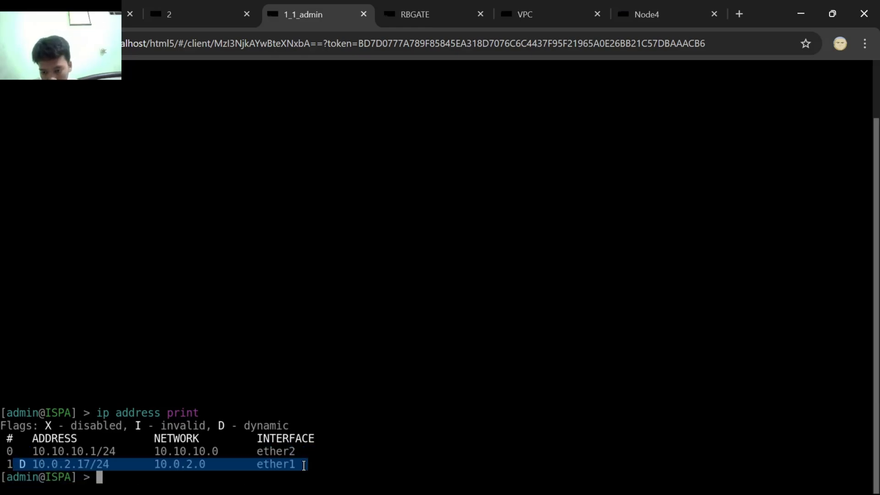
pyautogui.click(136, 7)
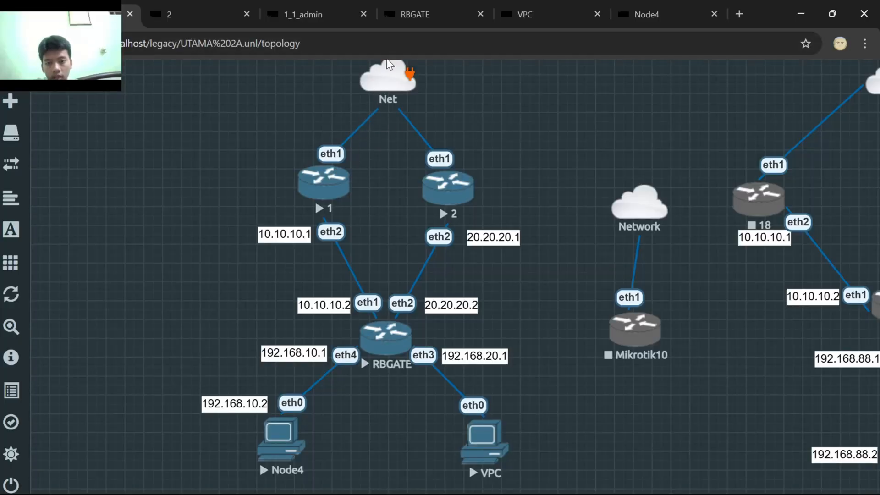
pyautogui.click(336, 179)
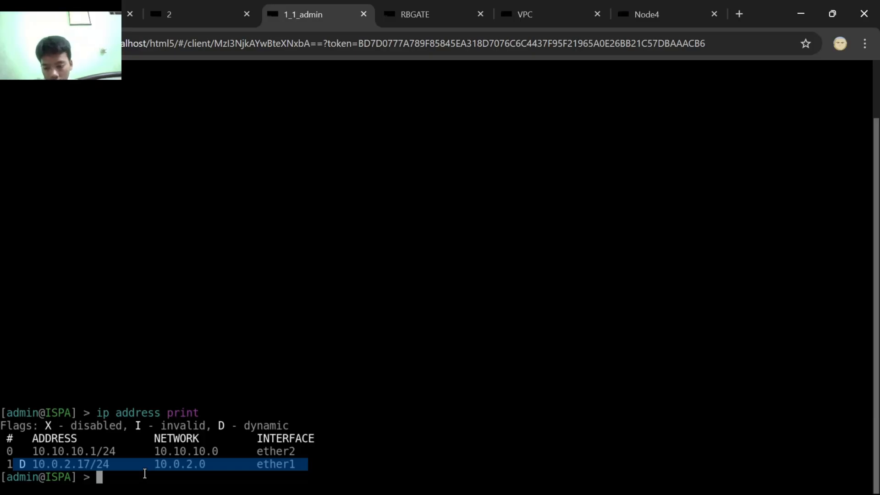
pyautogui.moveTo(145, 467); pyautogui.dragTo(148, 478)
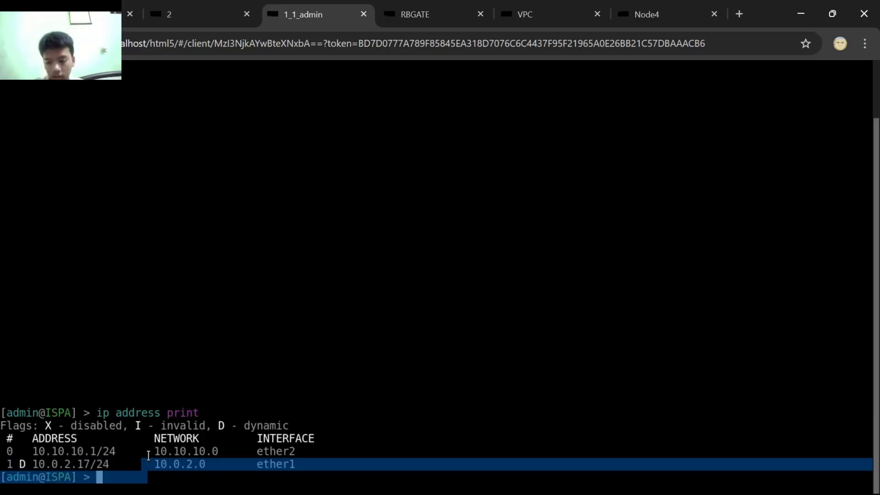
# In router 2's console, compose an ip address add command for 20.20.20.1/24 on interface ether2, checking the topology labels.
pyautogui.click(231, 15)
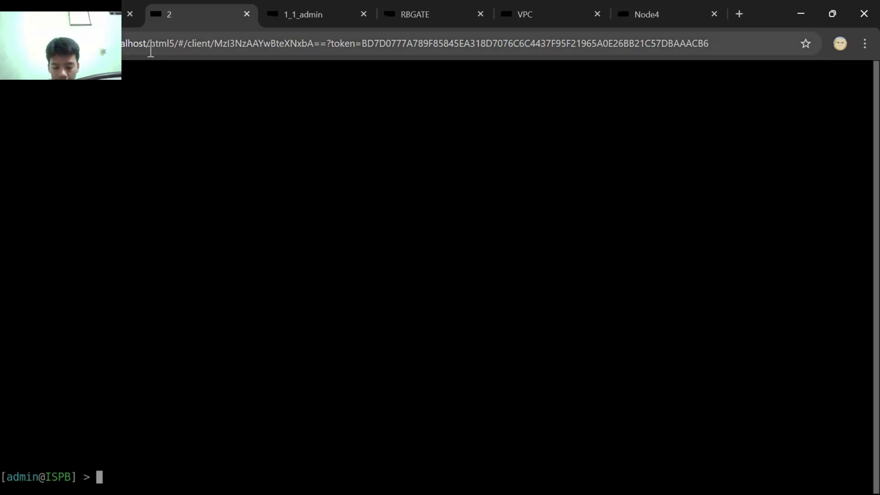
pyautogui.write('ip address ad')
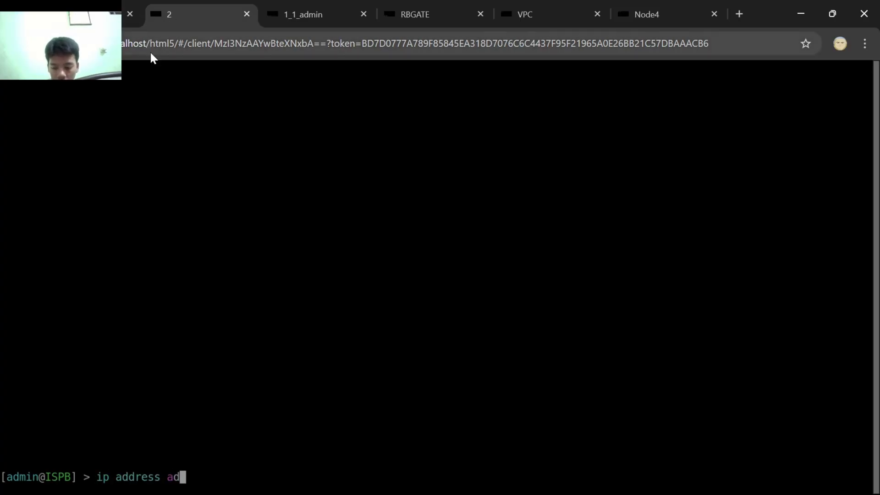
pyautogui.write('d address=')
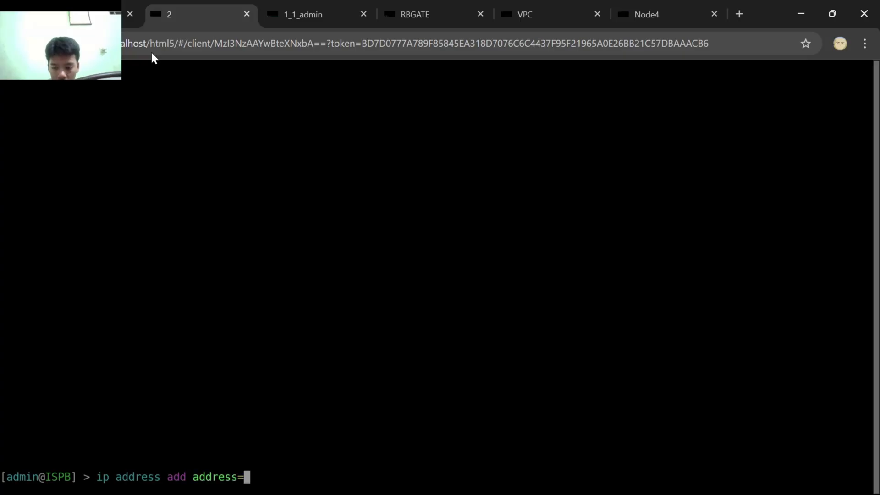
pyautogui.click(118, 14)
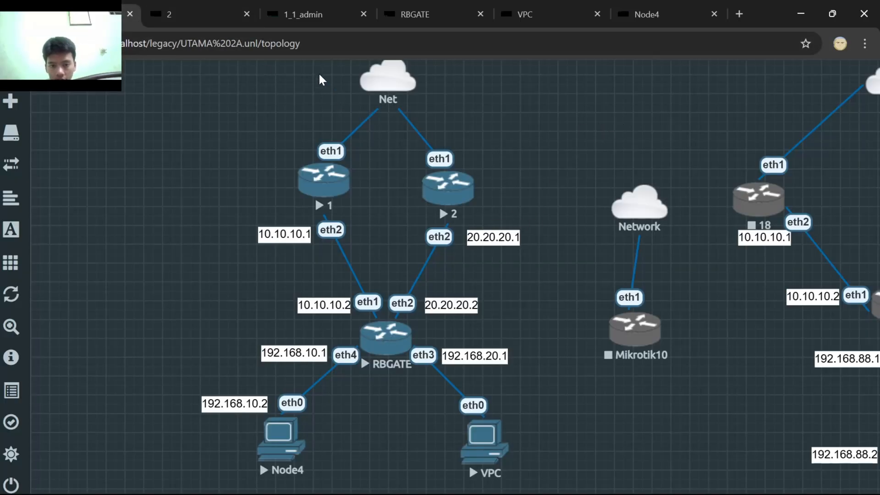
pyautogui.click(209, 11)
pyautogui.write('20.20.20.')
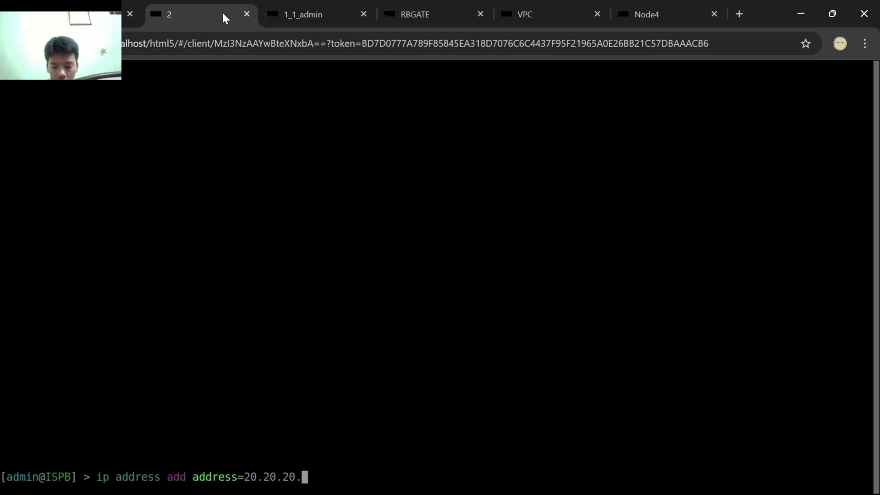
pyautogui.write('1/24')
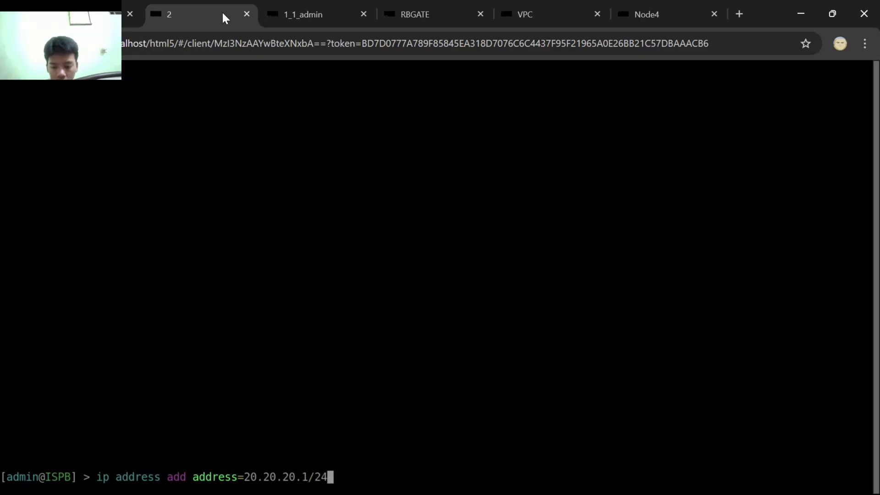
pyautogui.write(' interface=ether')
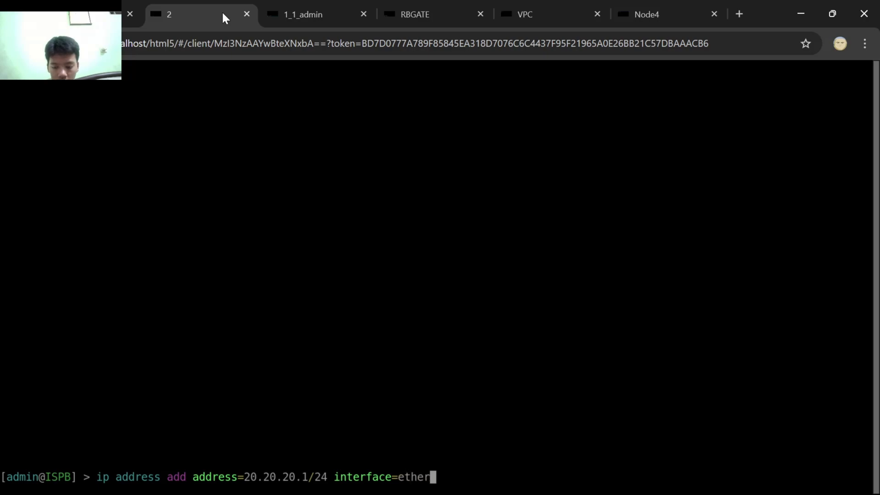
pyautogui.click(123, 3)
pyautogui.click(197, 15)
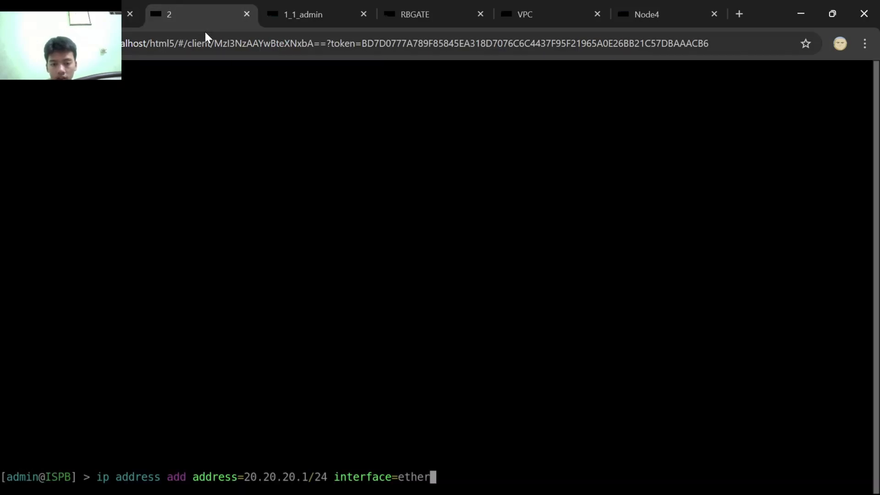
pyautogui.write('2')
# Clear the unexecuted add command in router 2's console and list its IP addresses with ip address print.
pyautogui.press('BackSpace')
pyautogui.press('BackSpace')
pyautogui.press('BackSpace')
pyautogui.press('BackSpace')
pyautogui.press('BackSpace')
pyautogui.press('BackSpace')
pyautogui.press('BackSpace')
pyautogui.press('BackSpace')
pyautogui.press('BackSpace')
pyautogui.press('BackSpace')
pyautogui.press('BackSpace')
pyautogui.press('BackSpace')
pyautogui.press('BackSpace')
pyautogui.press('BackSpace')
pyautogui.press('BackSpace')
pyautogui.press('BackSpace')
pyautogui.press('BackSpace')
pyautogui.press('BackSpace')
pyautogui.press('BackSpace')
pyautogui.press('BackSpace')
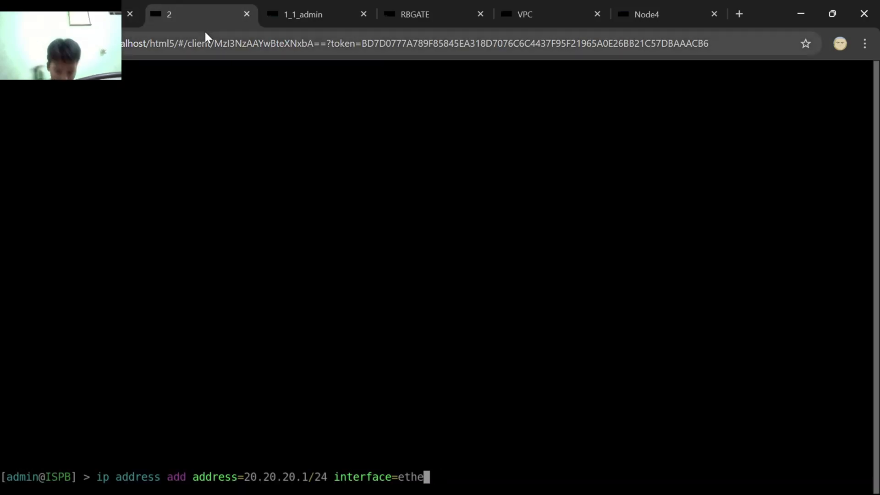
pyautogui.press('BackSpace')
pyautogui.press('BackSpace')
pyautogui.press('BackSpace')
pyautogui.press('BackSpace')
pyautogui.press('BackSpace')
pyautogui.press('BackSpace')
pyautogui.press('BackSpace')
pyautogui.press('BackSpace')
pyautogui.press('BackSpace')
pyautogui.press('BackSpace')
pyautogui.press('BackSpace')
pyautogui.press('BackSpace')
pyautogui.press('BackSpace')
pyautogui.press('BackSpace')
pyautogui.press('BackSpace')
pyautogui.press('BackSpace')
pyautogui.press('BackSpace')
pyautogui.press('BackSpace')
pyautogui.press('BackSpace')
pyautogui.press('BackSpace')
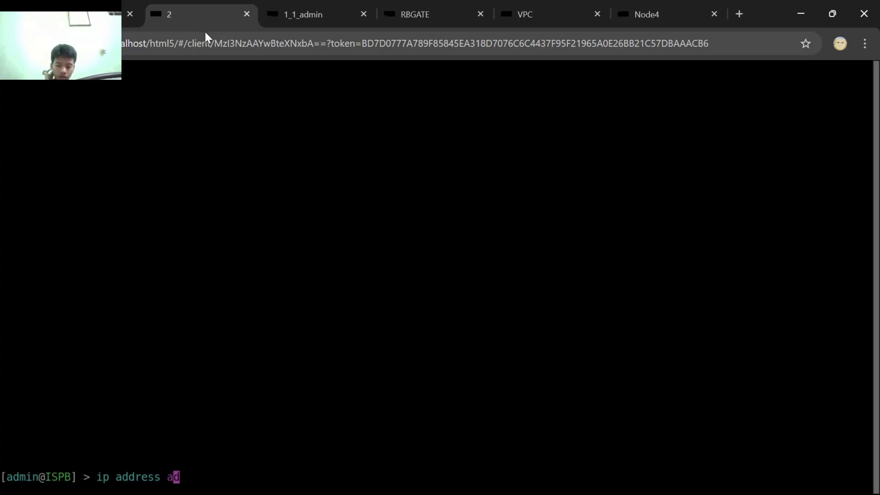
pyautogui.press('BackSpace')
pyautogui.press('Tab')
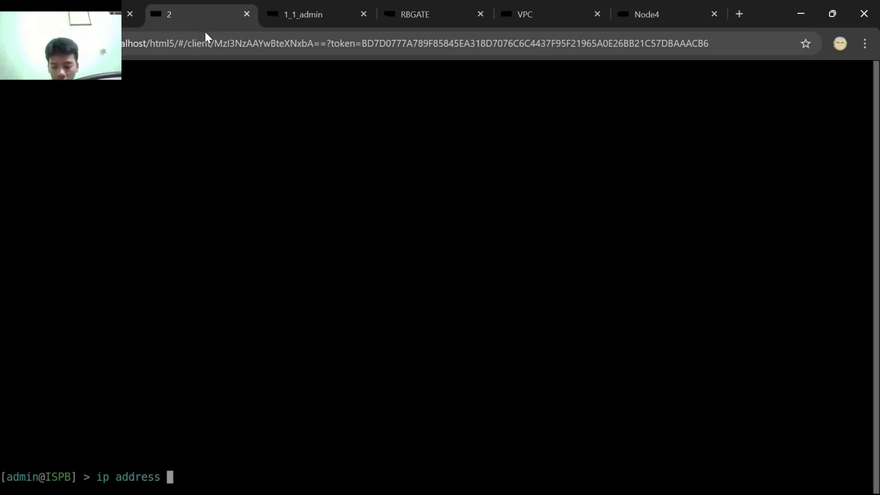
pyautogui.write('pr')
pyautogui.press('Tab')
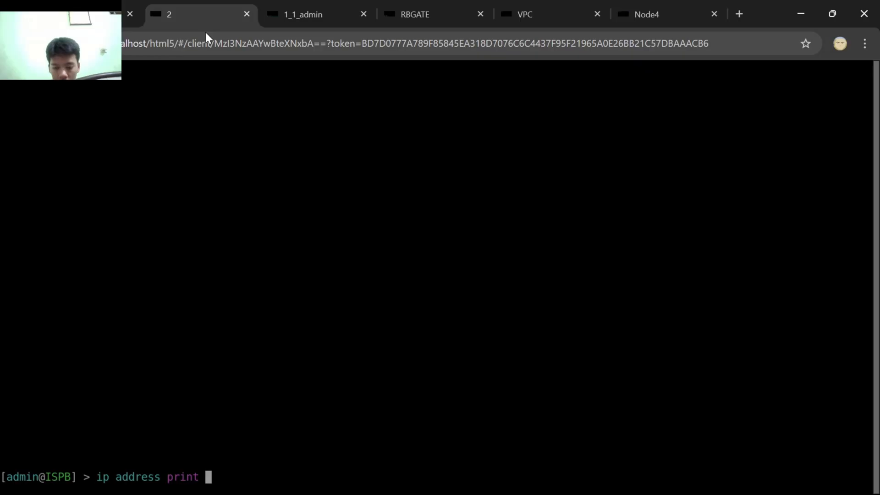
pyautogui.press('Return')
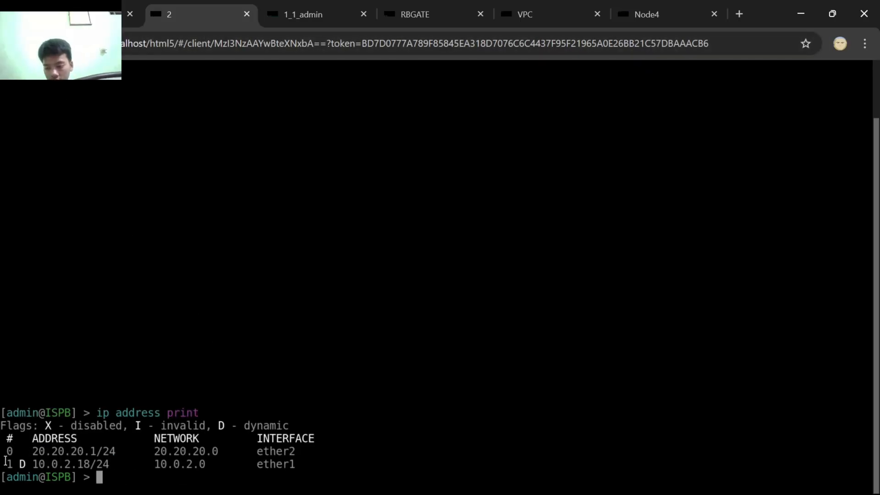
# Review router 2's static ether2 entry and dynamic ether1 entry in the printed address table.
pyautogui.moveTo(1, 454); pyautogui.dragTo(328, 460)
pyautogui.click(12, 486)
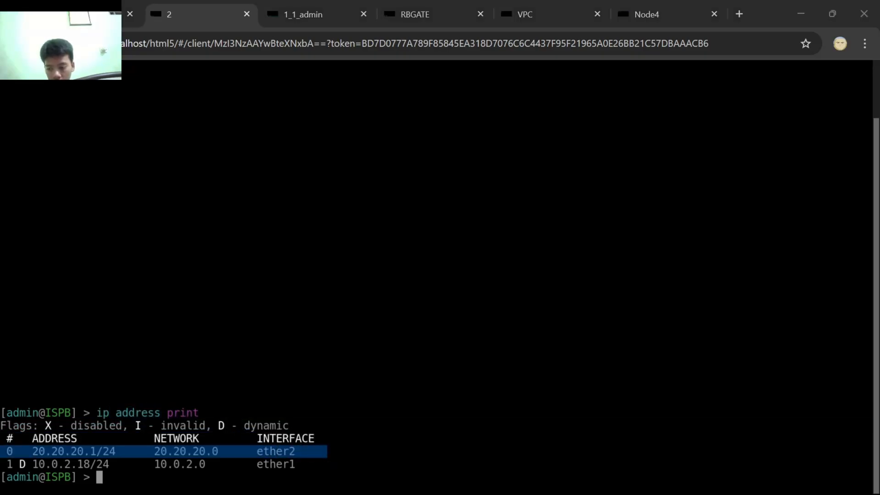
pyautogui.hotkey('alt', 'Tab')
pyautogui.moveTo(6, 463); pyautogui.dragTo(301, 460)
pyautogui.click(252, 450)
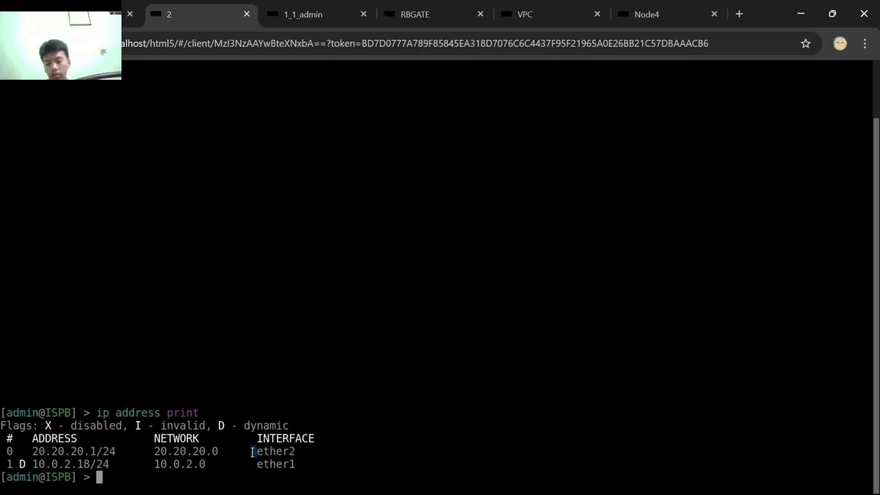
# Open RBGATE's console from the topology and print its routing table with ip r pr.
pyautogui.click(117, 14)
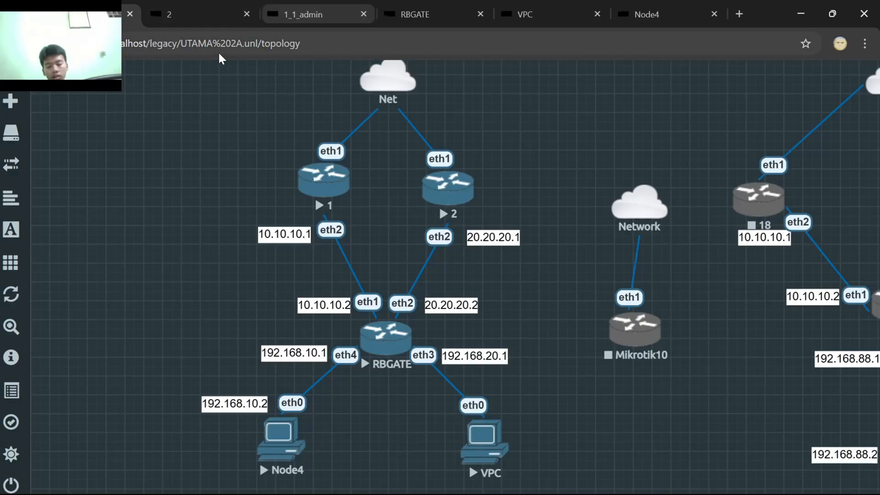
pyautogui.moveTo(621, 330)
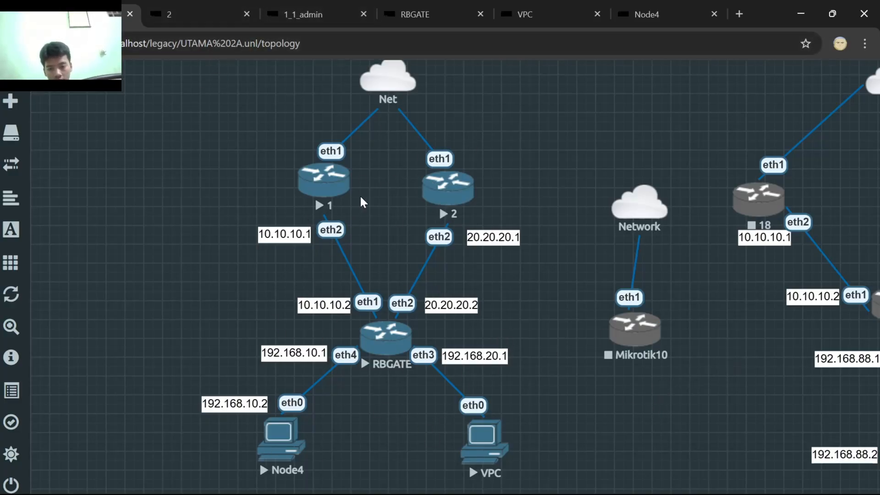
pyautogui.click(389, 339)
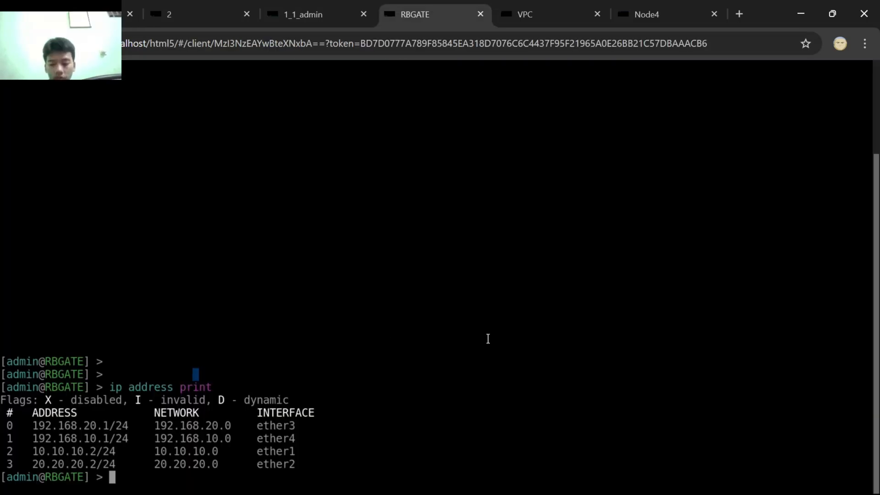
pyautogui.write('ip')
pyautogui.press('BackSpace')
pyautogui.press('BackSpace')
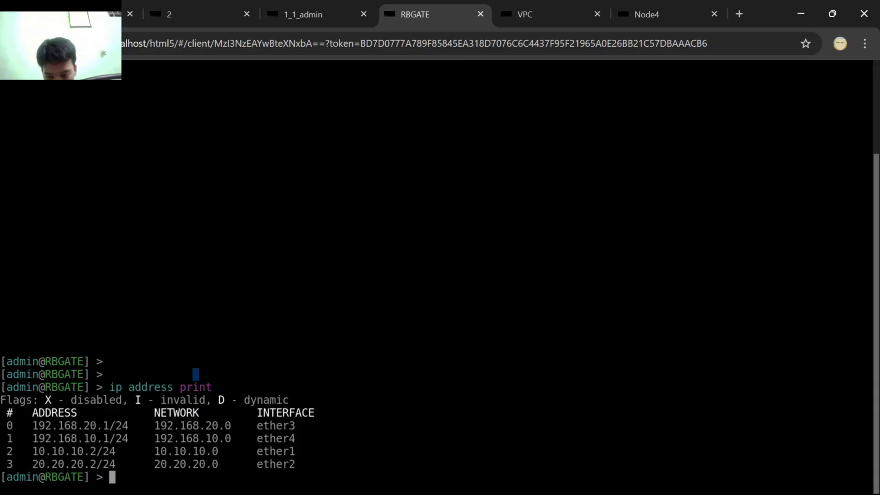
pyautogui.write('ip')
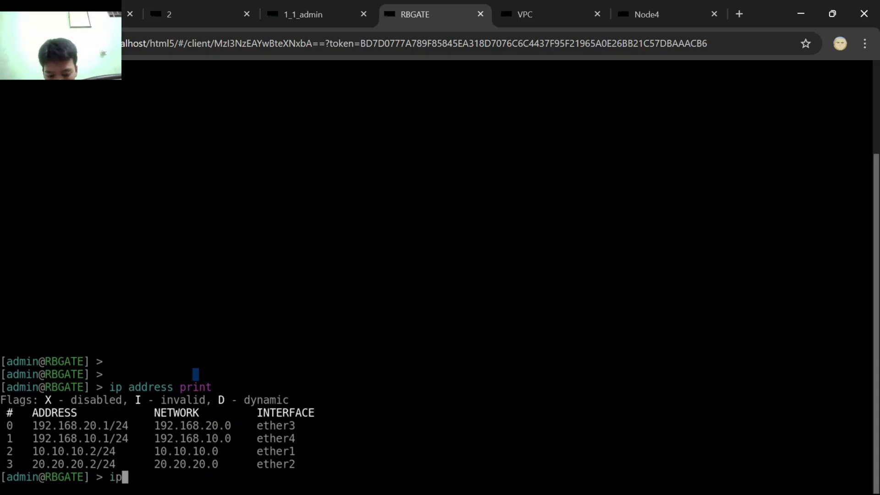
pyautogui.write(' r pr')
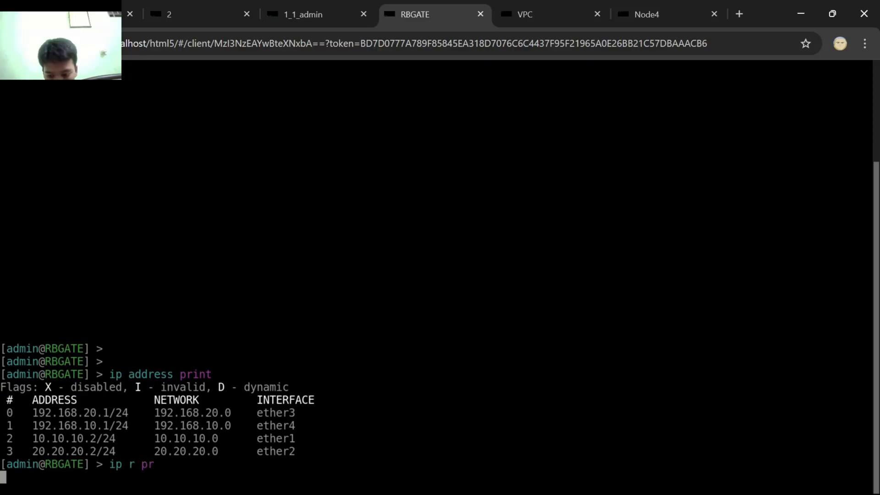
pyautogui.press('Return')
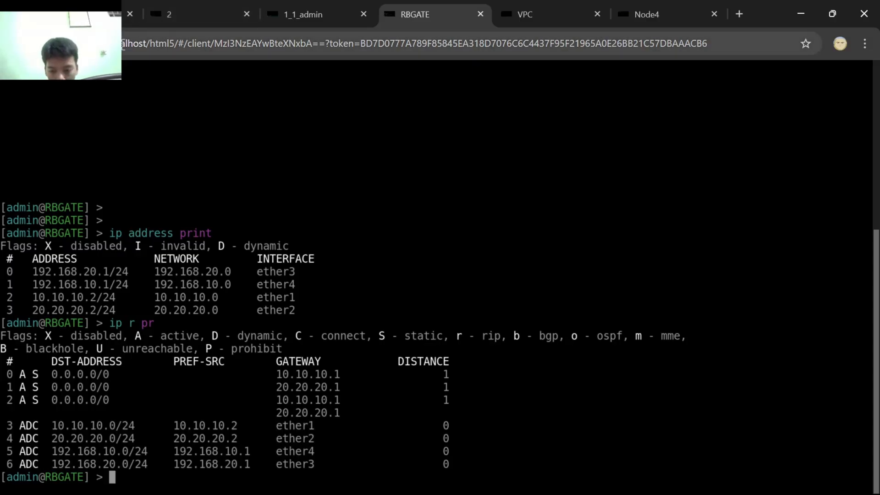
# In RBGATE's console, compose an ip route add command with dst-address=0.0.0.0/0, checking the topology diagram.
pyautogui.write('ip')
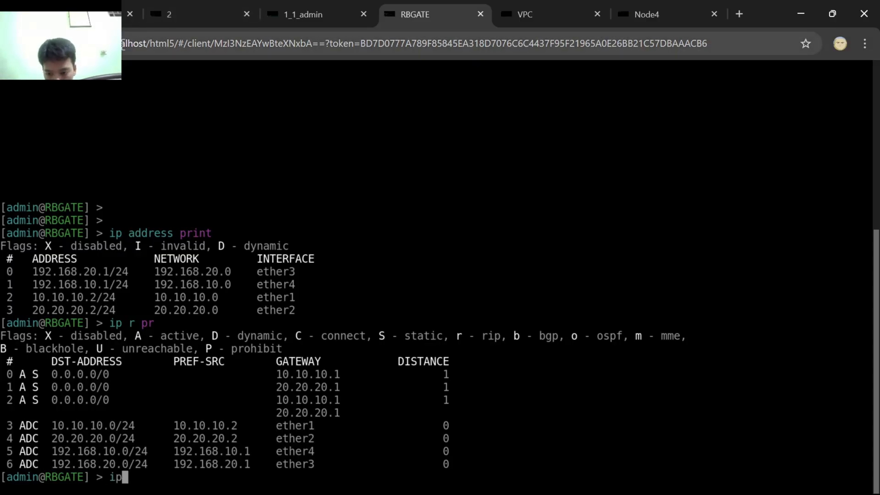
pyautogui.write(' ad')
pyautogui.press('Tab')
pyautogui.press('BackSpace')
pyautogui.press('BackSpace')
pyautogui.press('BackSpace')
pyautogui.press('BackSpace')
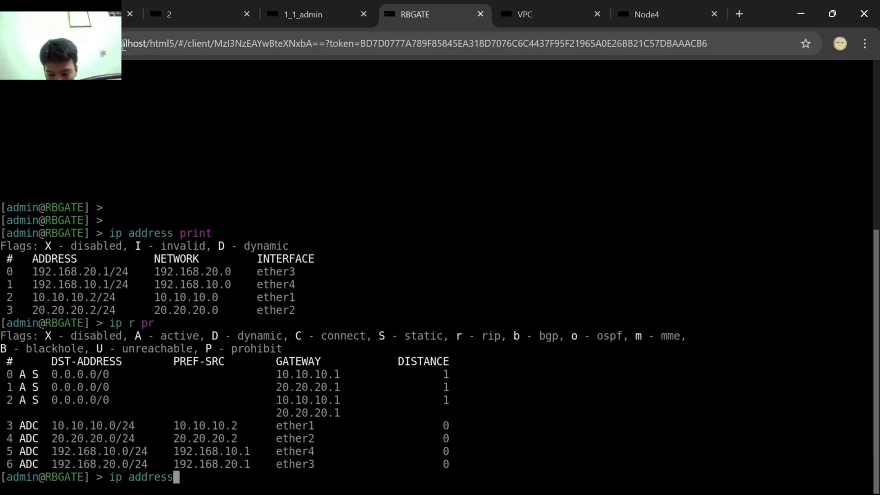
pyautogui.press('BackSpace')
pyautogui.press('BackSpace')
pyautogui.press('BackSpace')
pyautogui.press('BackSpace')
pyautogui.write('route a')
pyautogui.press('BackSpace')
pyautogui.write('ddd ds')
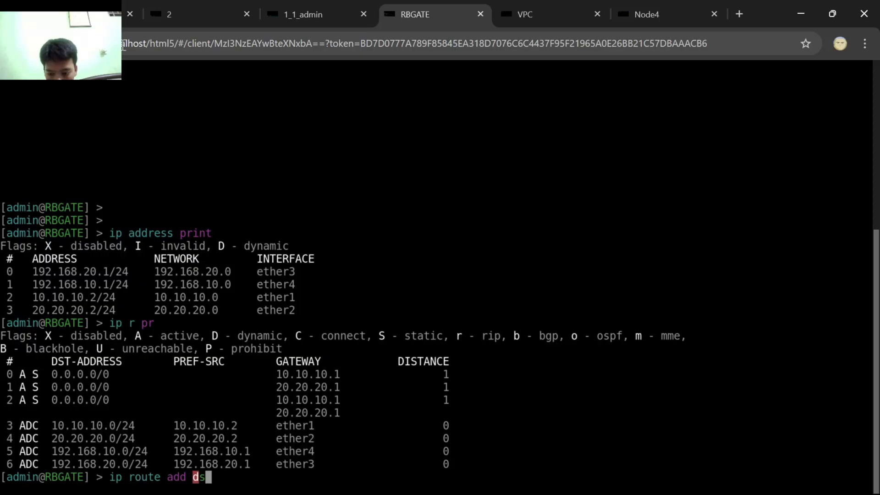
pyautogui.press('Tab')
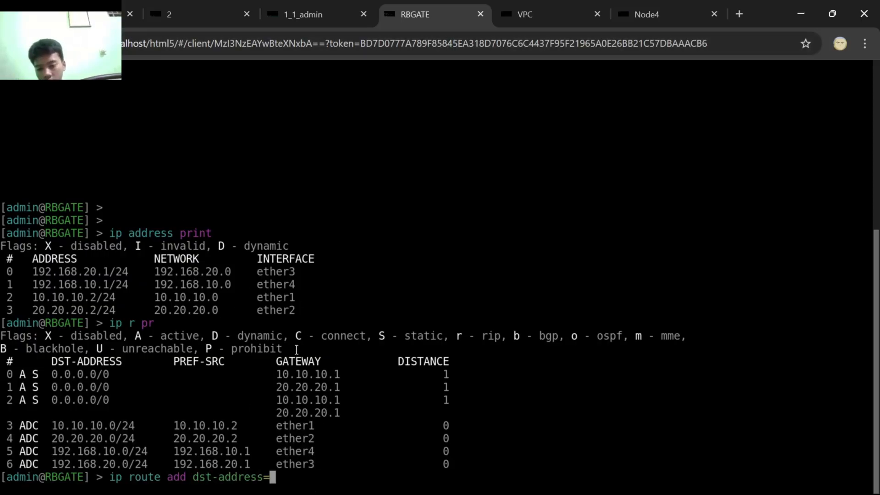
pyautogui.click(103, 15)
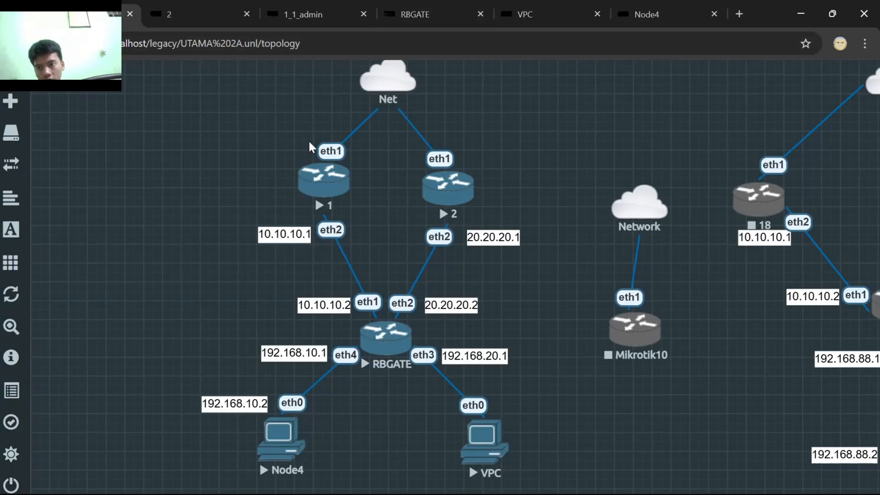
pyautogui.click(425, 1)
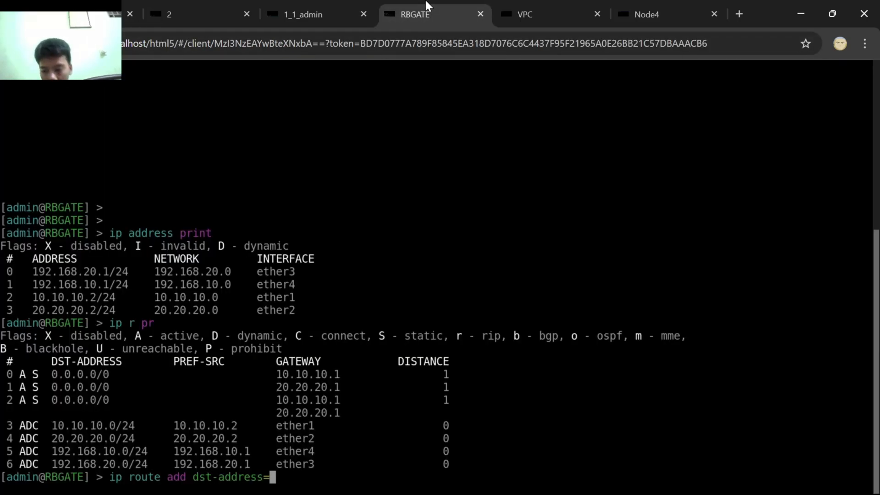
pyautogui.write('0.0.0.0')
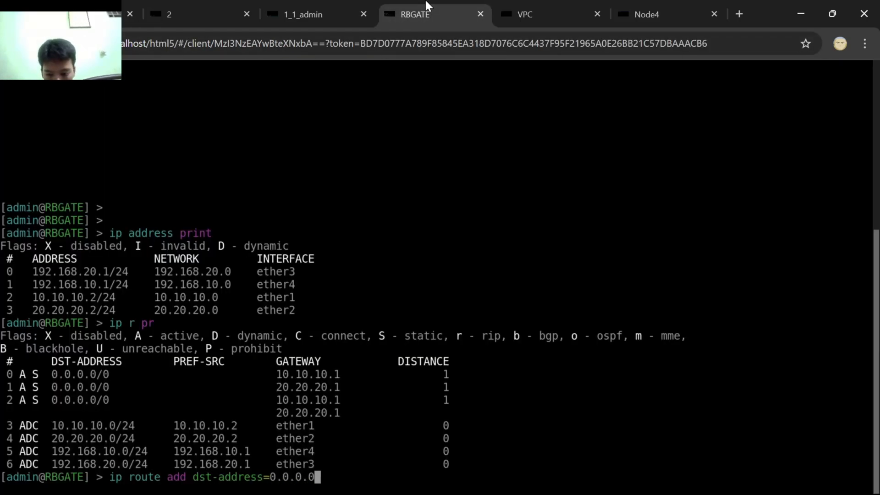
pyautogui.write('/0')
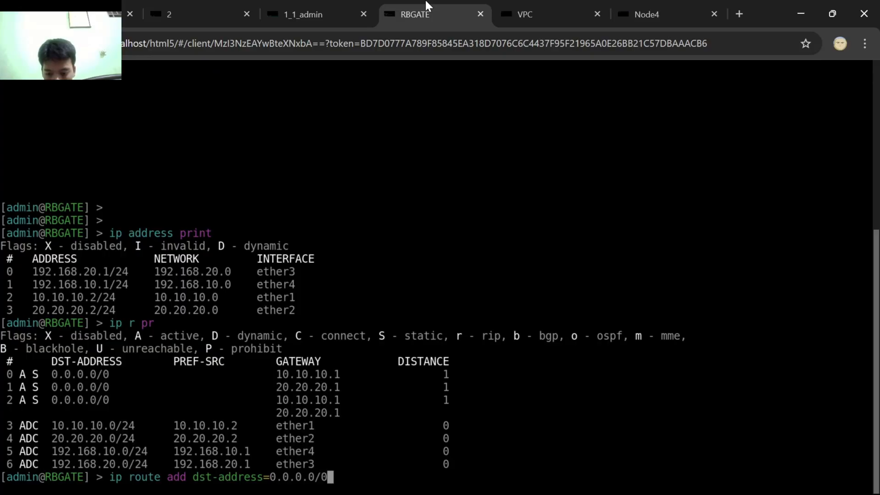
# Add gateway=10.10.10.1 to the route command, checking router 1's address label in the topology.
pyautogui.write(' gateway=')
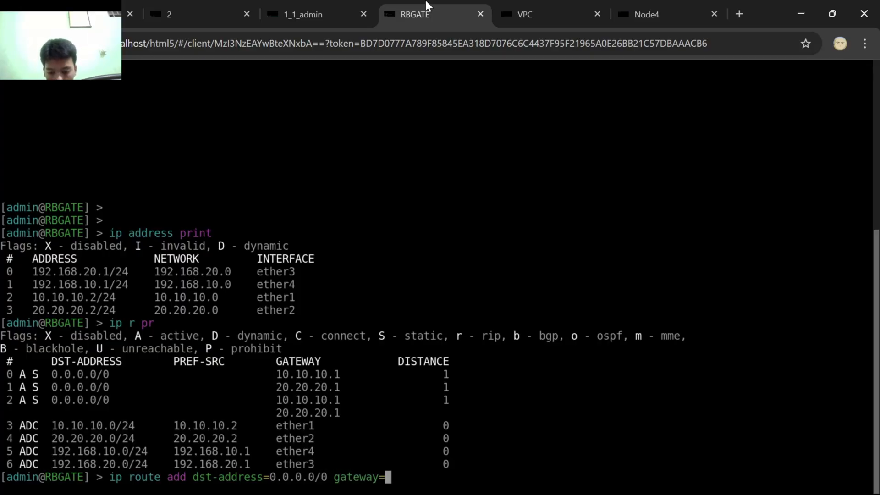
pyautogui.click(102, 8)
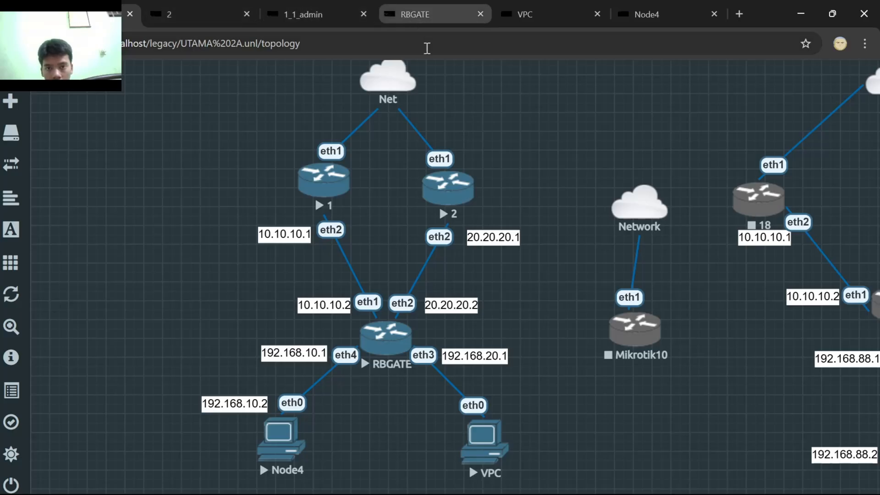
pyautogui.click(424, 4)
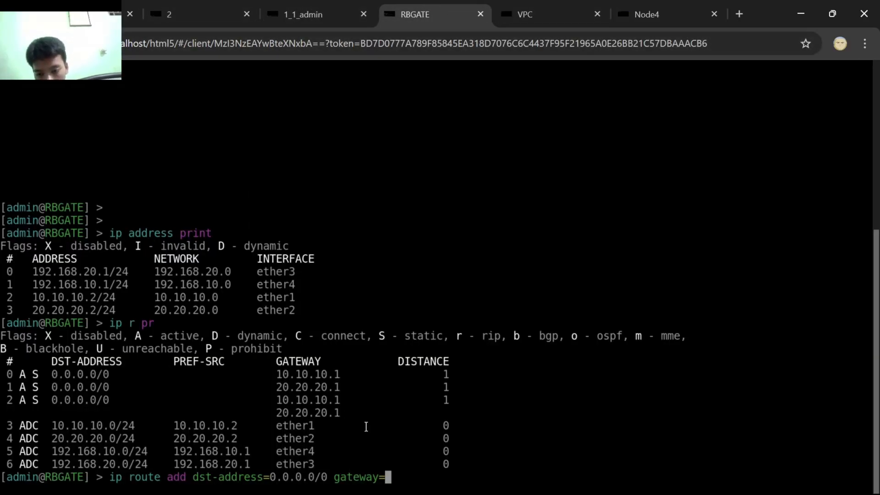
pyautogui.write('10.')
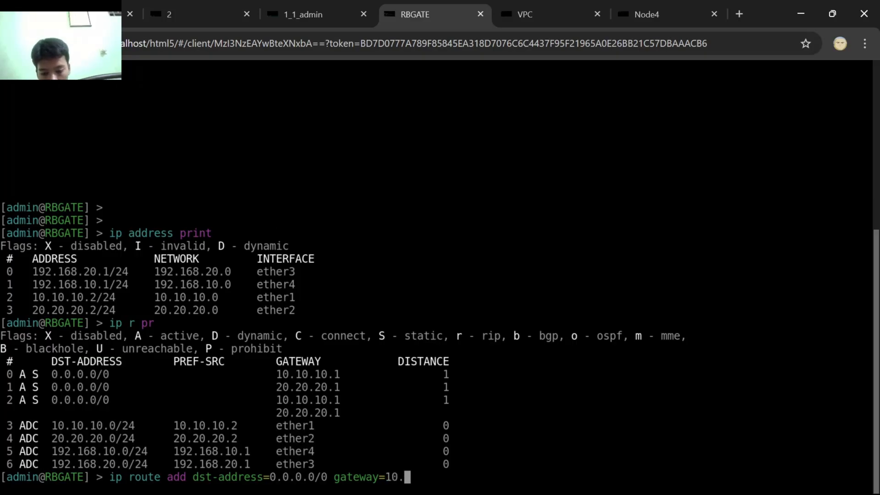
pyautogui.write('10.10.1')
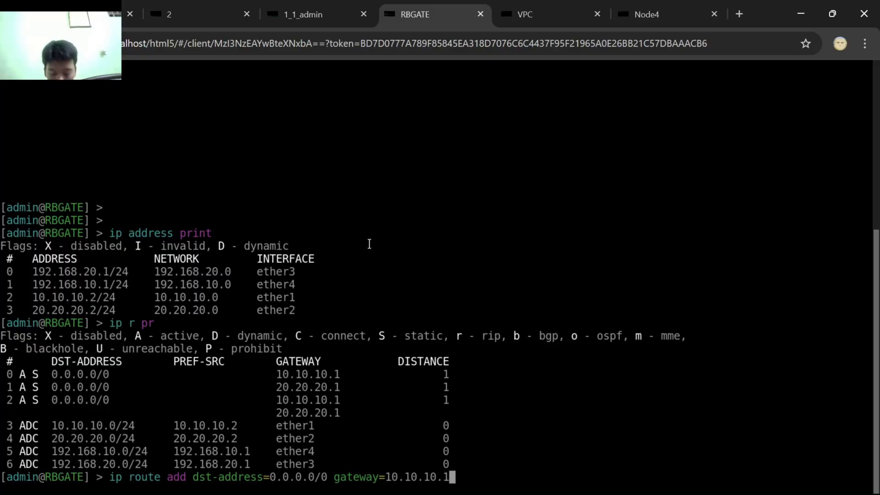
# Replace the gateway in the uncommitted route command with 20.20.20.1 and check it against the topology.
pyautogui.press('BackSpace')
pyautogui.press('BackSpace')
pyautogui.press('BackSpace')
pyautogui.press('BackSpace')
pyautogui.press('BackSpace')
pyautogui.press('BackSpace')
pyautogui.press('BackSpace')
pyautogui.press('BackSpace')
pyautogui.press('BackSpace')
pyautogui.press('BackSpace')
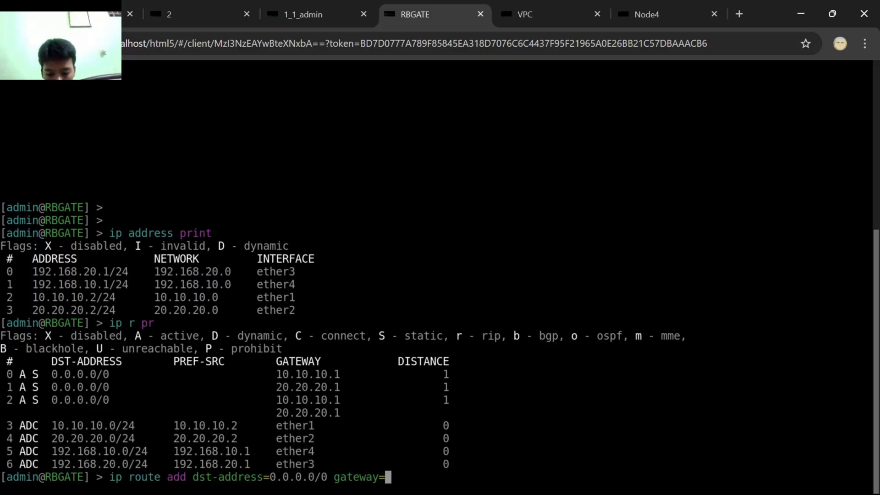
pyautogui.write('20.20.20.')
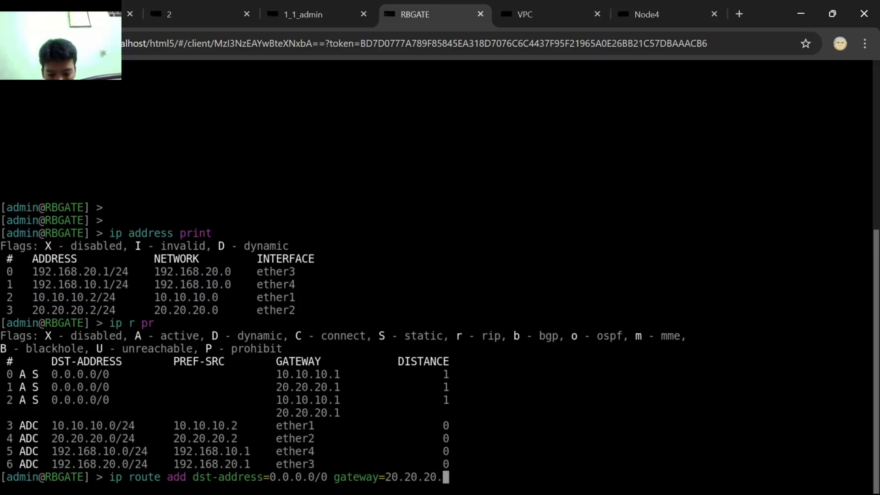
pyautogui.write('1')
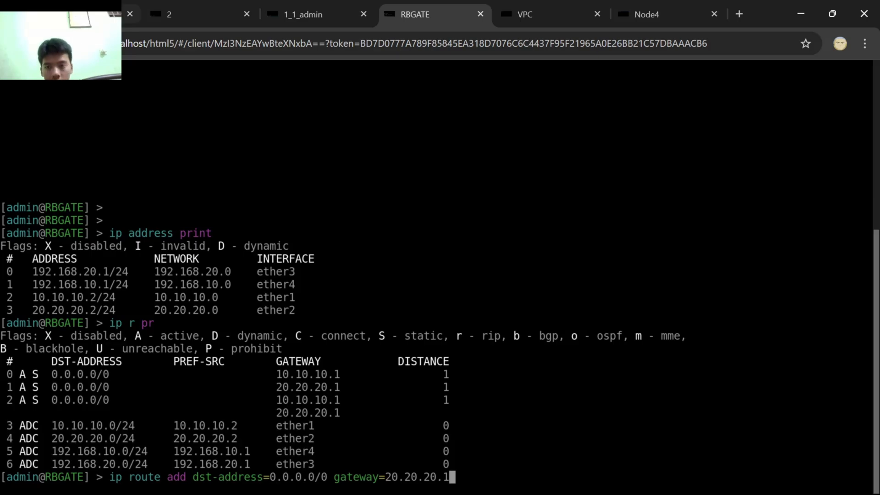
pyautogui.click(118, 14)
pyautogui.click(426, 5)
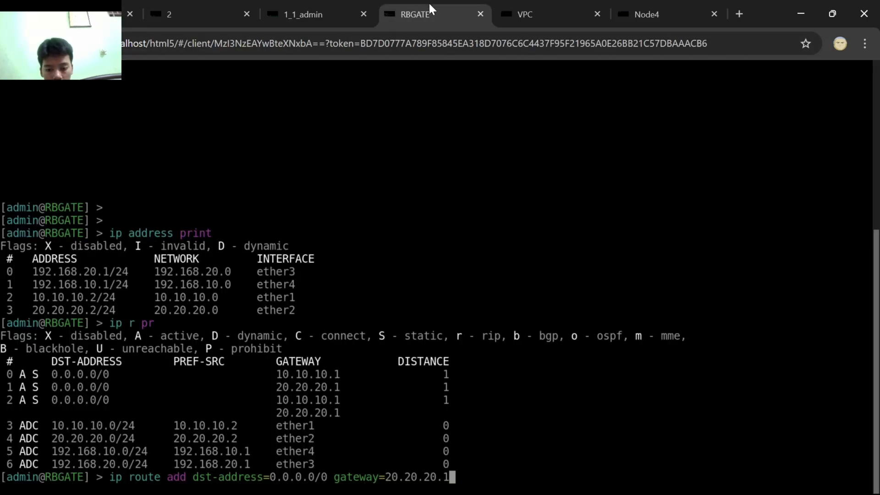
# Clear the entire unexecuted ip route add command from RBGATE's prompt.
pyautogui.press('BackSpace')
pyautogui.press('BackSpace')
pyautogui.press('BackSpace')
pyautogui.press('BackSpace')
pyautogui.press('BackSpace')
pyautogui.press('BackSpace')
pyautogui.press('BackSpace')
pyautogui.press('BackSpace')
pyautogui.press('BackSpace')
pyautogui.press('BackSpace')
pyautogui.press('BackSpace')
pyautogui.press('BackSpace')
pyautogui.press('BackSpace')
pyautogui.press('BackSpace')
pyautogui.press('BackSpace')
pyautogui.press('BackSpace')
pyautogui.press('BackSpace')
pyautogui.press('BackSpace')
pyautogui.press('BackSpace')
pyautogui.press('BackSpace')
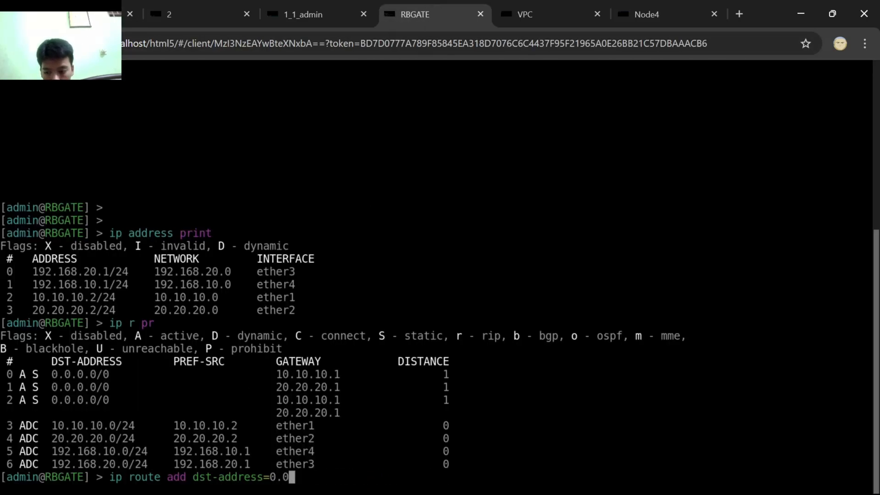
pyautogui.press('BackSpace')
pyautogui.press('BackSpace')
pyautogui.press('BackSpace')
pyautogui.press('BackSpace')
pyautogui.press('BackSpace')
pyautogui.press('BackSpace')
pyautogui.press('BackSpace')
pyautogui.press('BackSpace')
pyautogui.press('BackSpace')
pyautogui.press('BackSpace')
pyautogui.press('BackSpace')
pyautogui.press('BackSpace')
pyautogui.press('BackSpace')
pyautogui.press('BackSpace')
pyautogui.press('BackSpace')
pyautogui.press('BackSpace')
pyautogui.press('BackSpace')
pyautogui.press('BackSpace')
pyautogui.press('BackSpace')
pyautogui.press('BackSpace')
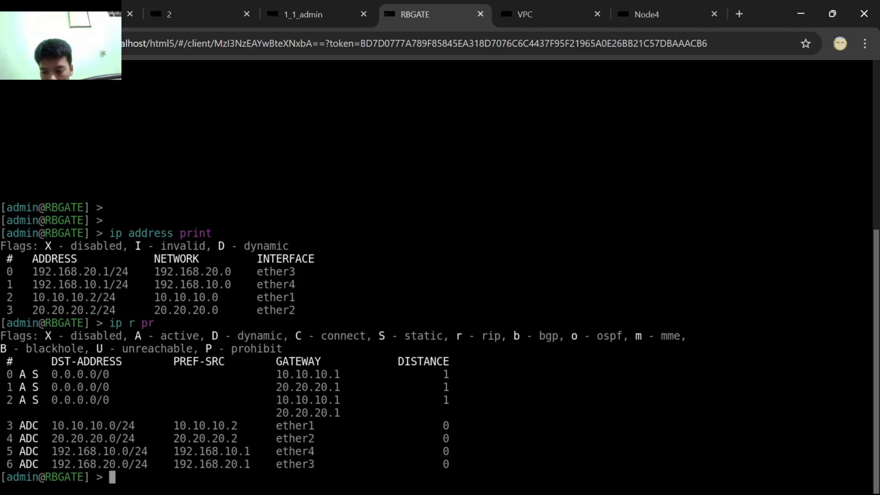
# Review the default-route entries and print RBGATE's detailed routing table with ip route pr de.
pyautogui.moveTo(1, 372); pyautogui.dragTo(343, 390)
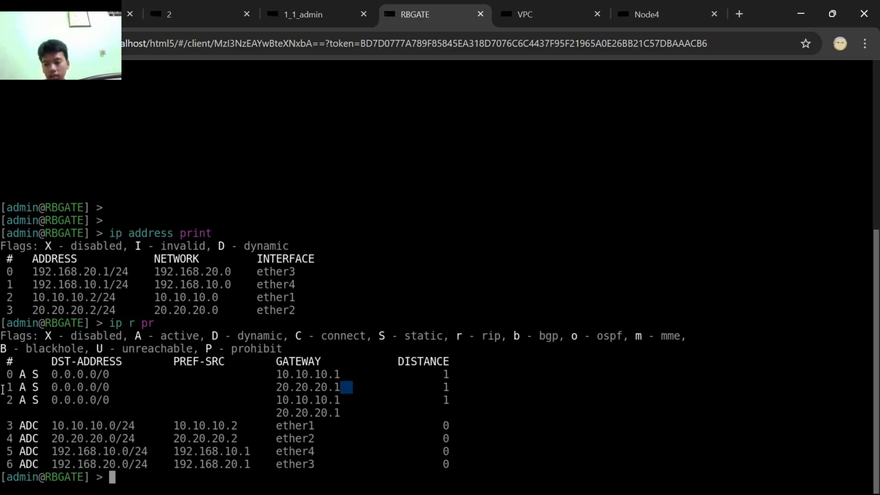
pyautogui.click(3, 397)
pyautogui.click(16, 389)
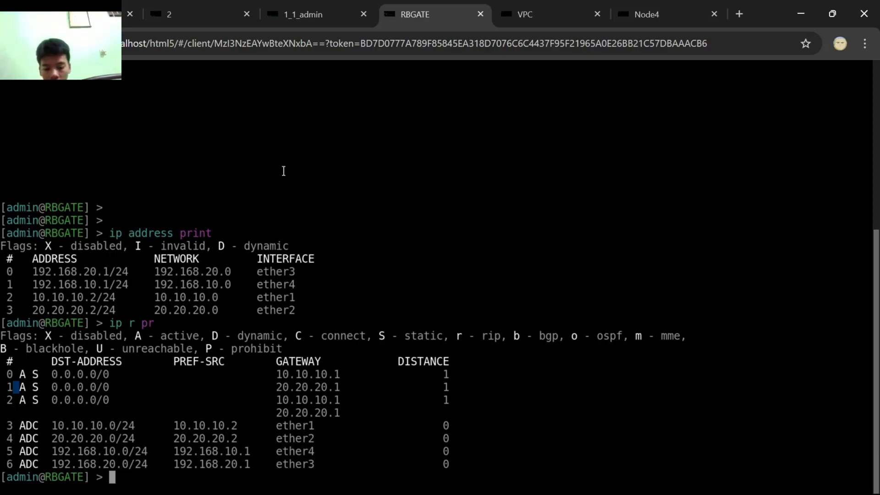
pyautogui.write('ip route dea')
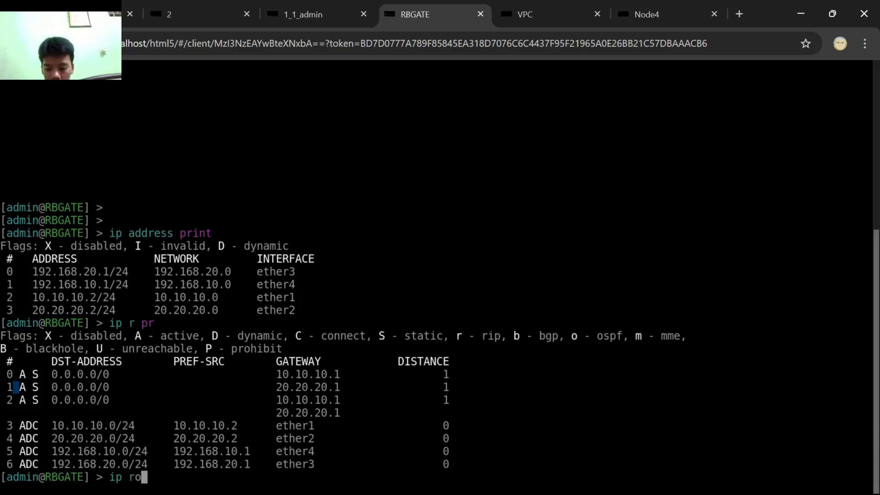
pyautogui.press('BackSpace')
pyautogui.press('BackSpace')
pyautogui.press('BackSpace')
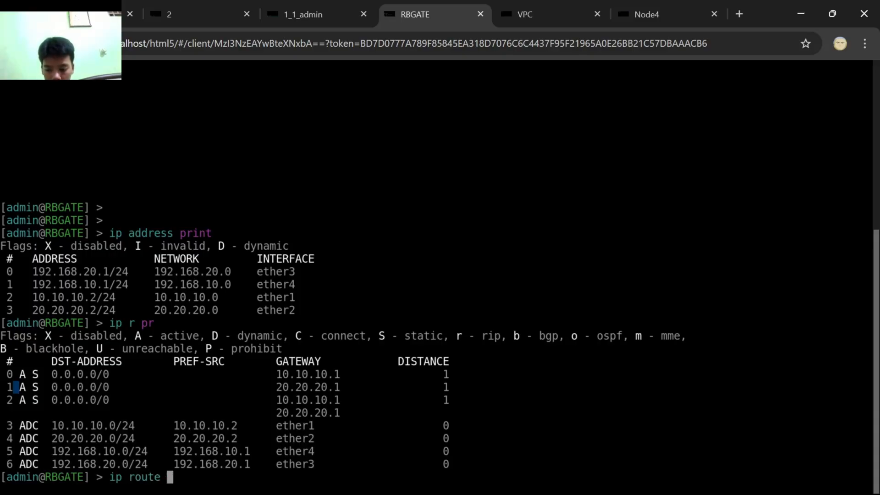
pyautogui.write('pr de')
pyautogui.press('Return')
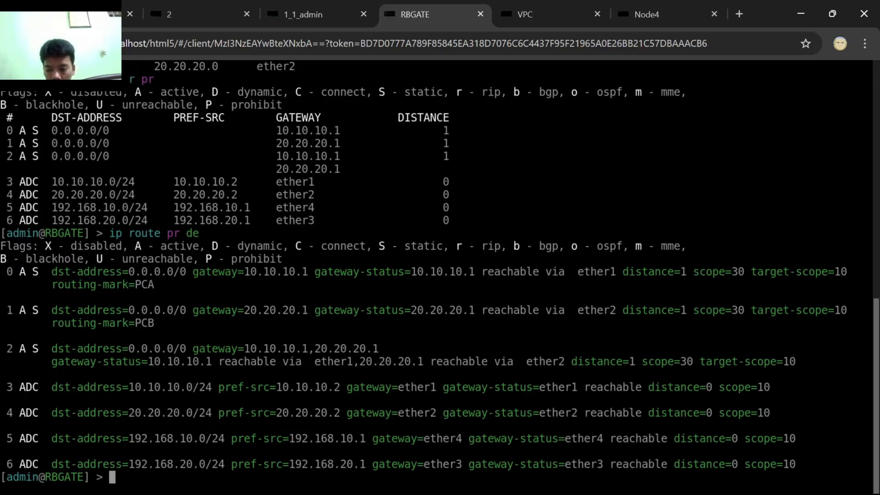
pyautogui.press('Up')
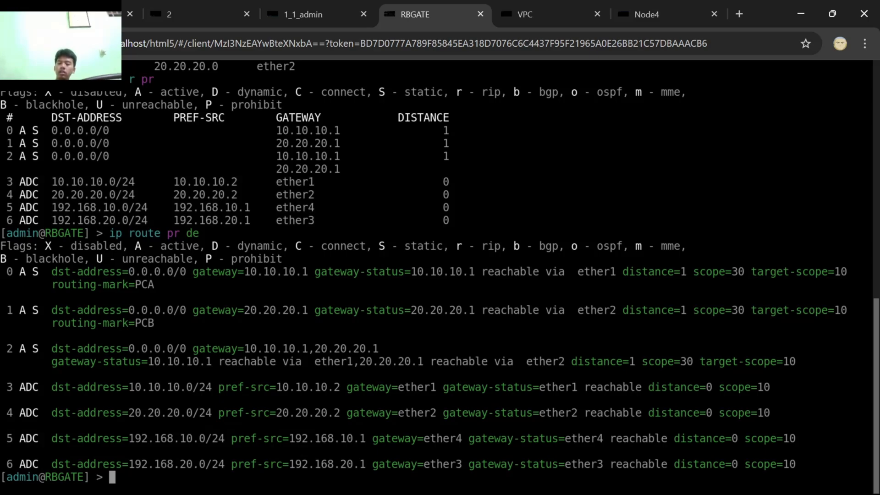
pyautogui.press('Down')
pyautogui.press('Up')
pyautogui.press('Up')
pyautogui.press('Down')
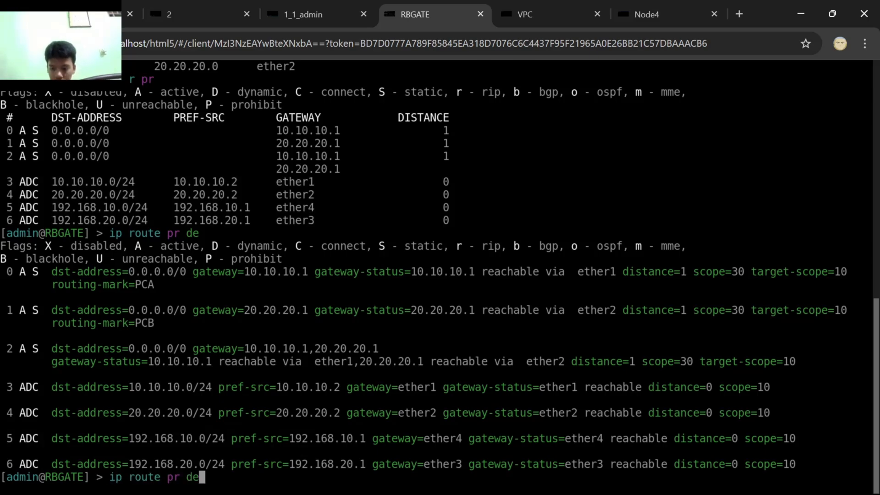
pyautogui.press('Up')
pyautogui.press('Down')
pyautogui.press('Up')
pyautogui.press('Up')
pyautogui.press('Down')
pyautogui.press('Down')
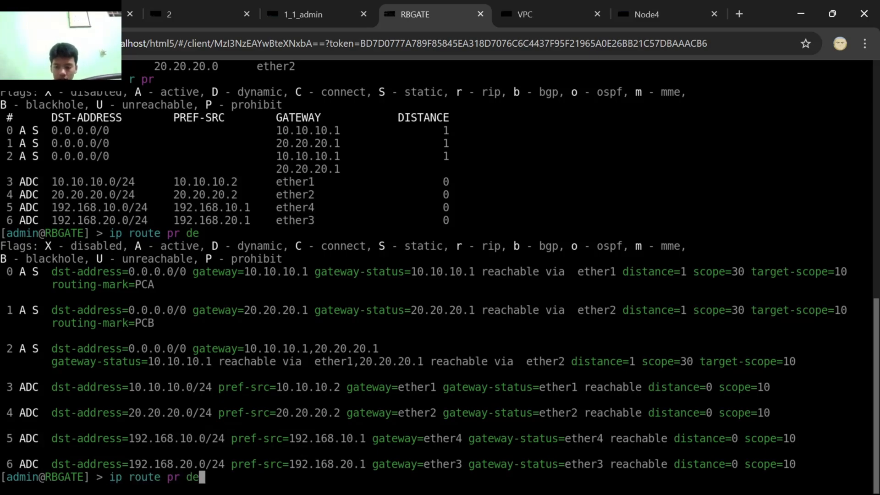
pyautogui.press('Up')
pyautogui.press('Up')
pyautogui.press('Down')
pyautogui.press('Down')
pyautogui.press('Up')
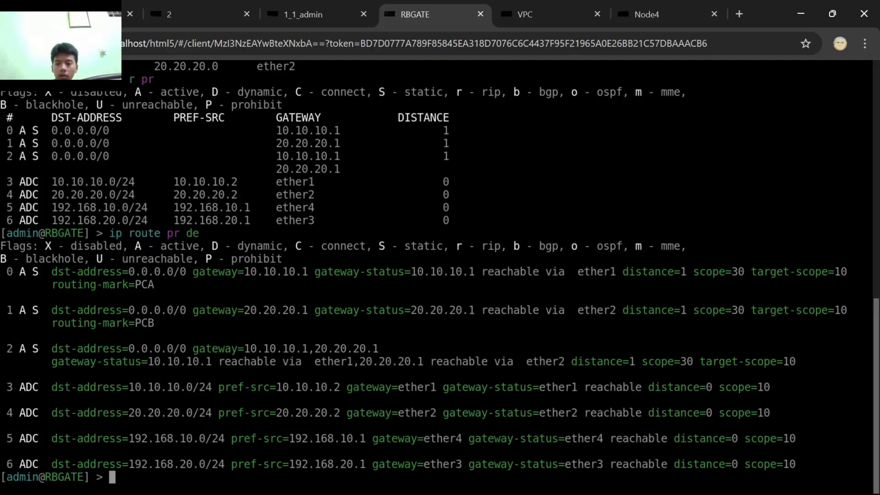
pyautogui.press('Down')
pyautogui.press('Down')
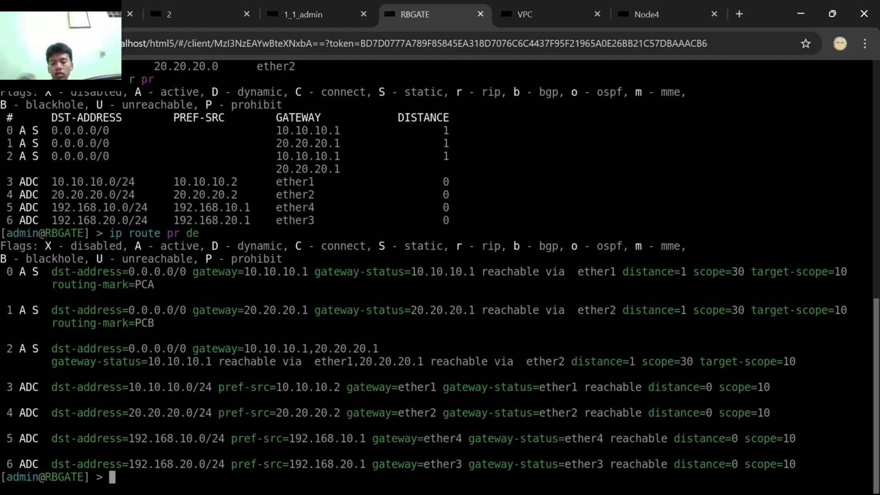
# Compare the topology with the detailed route list, examining the gateway and routing mark of the PCA and PCB default routes.
pyautogui.click(78, 14)
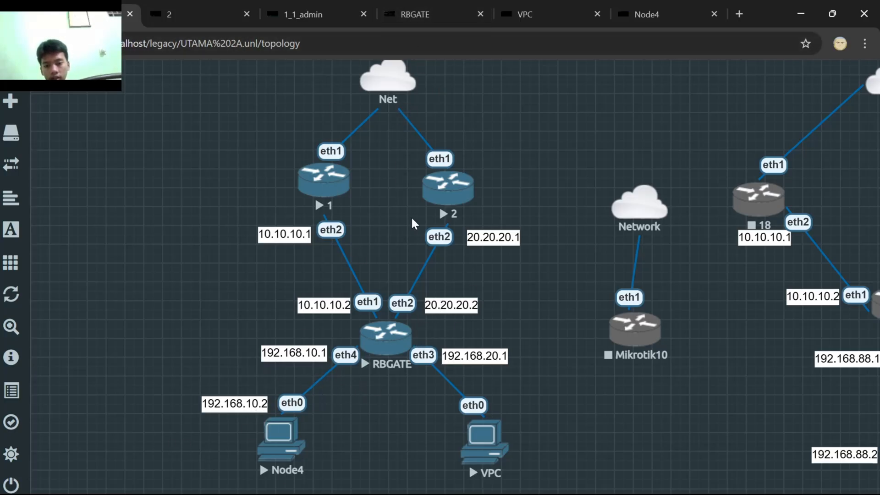
pyautogui.click(426, 9)
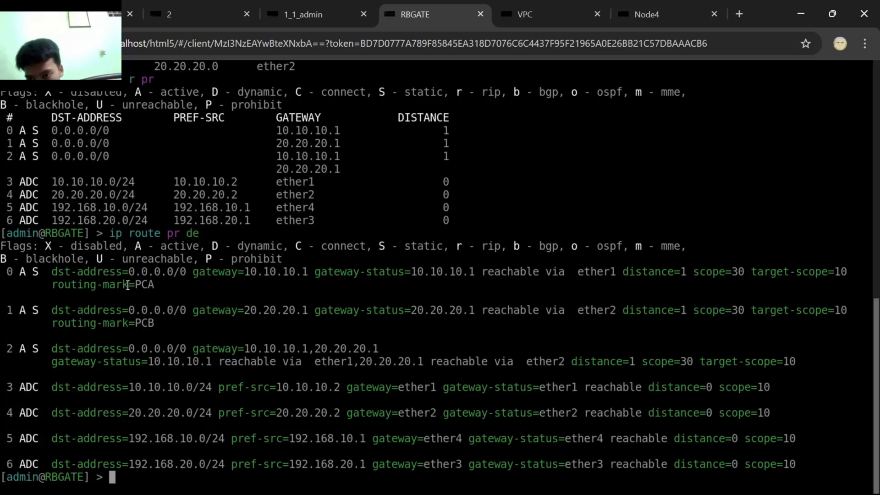
pyautogui.moveTo(129, 284); pyautogui.dragTo(150, 284)
pyautogui.click(157, 284)
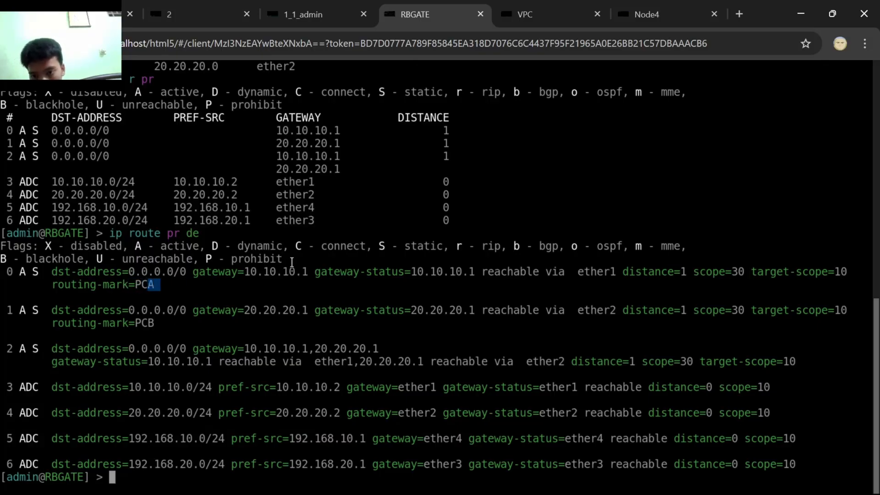
pyautogui.moveTo(254, 272); pyautogui.dragTo(303, 274)
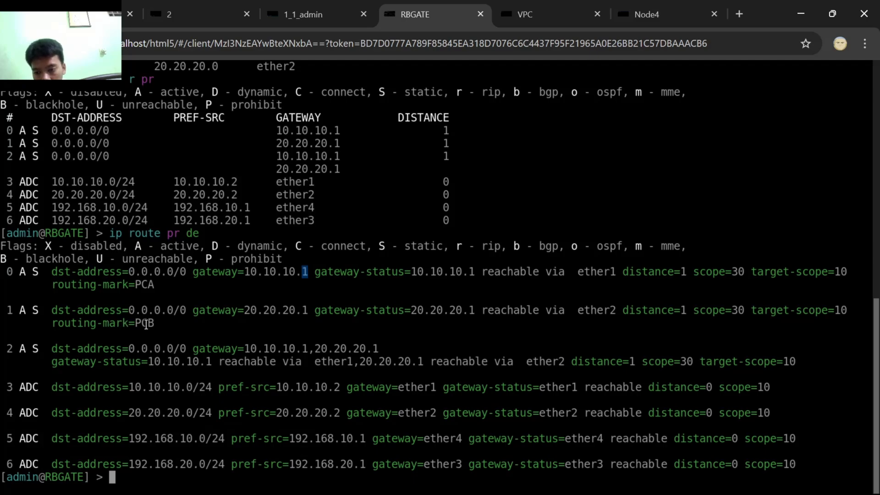
pyautogui.moveTo(255, 310); pyautogui.dragTo(289, 281)
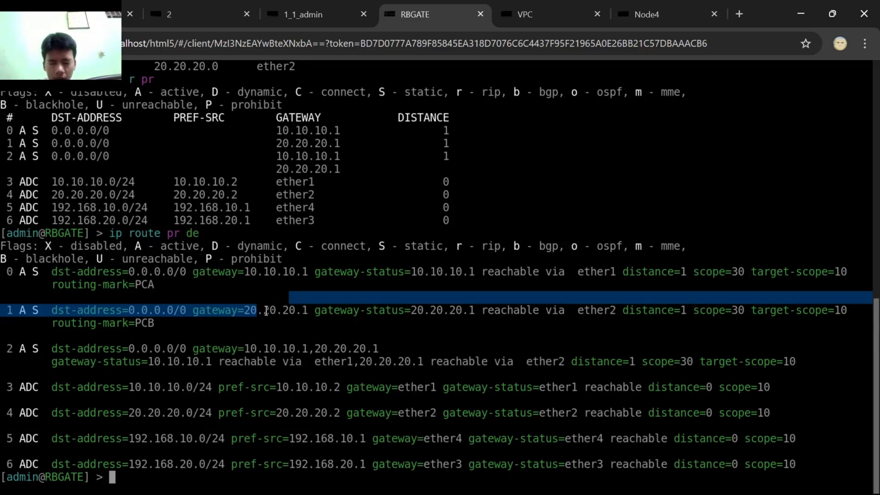
# Compose, without executing, an ip route add command on RBGATE with dst-address=0.0.0.0/0 and gateway=10.10.10.1.
pyautogui.write('ip route adad')
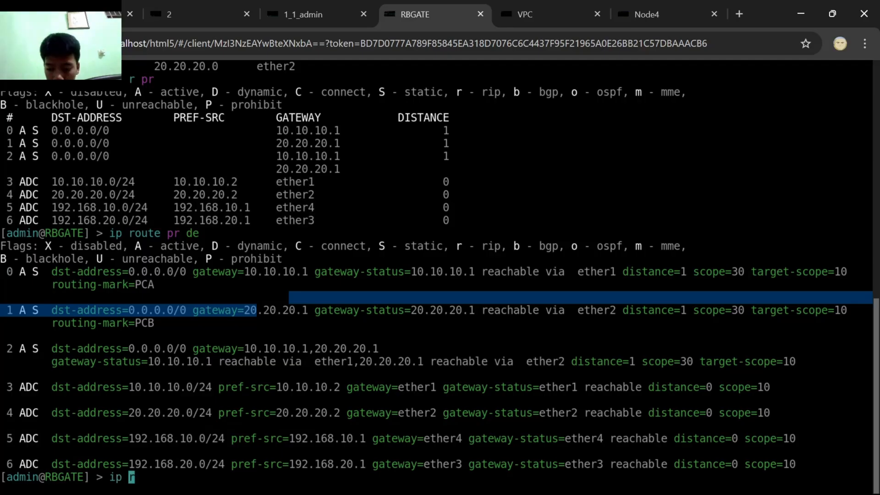
pyautogui.press('BackSpace')
pyautogui.press('BackSpace')
pyautogui.write('d ')
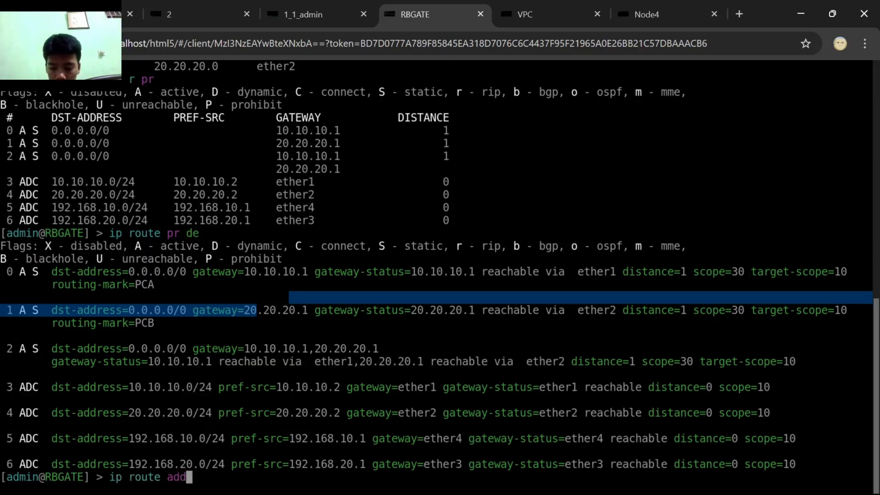
pyautogui.write('dst-address=')
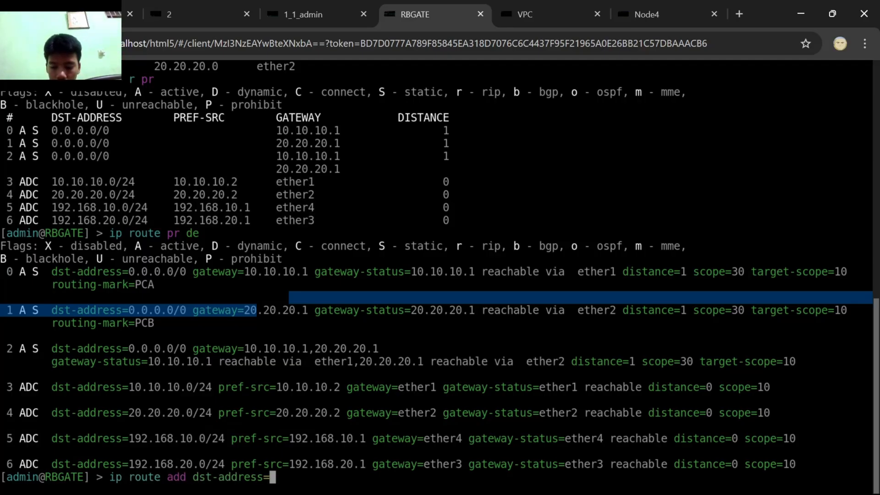
pyautogui.write('00.0')
pyautogui.press('BackSpace')
pyautogui.press('BackSpace')
pyautogui.press('BackSpace')
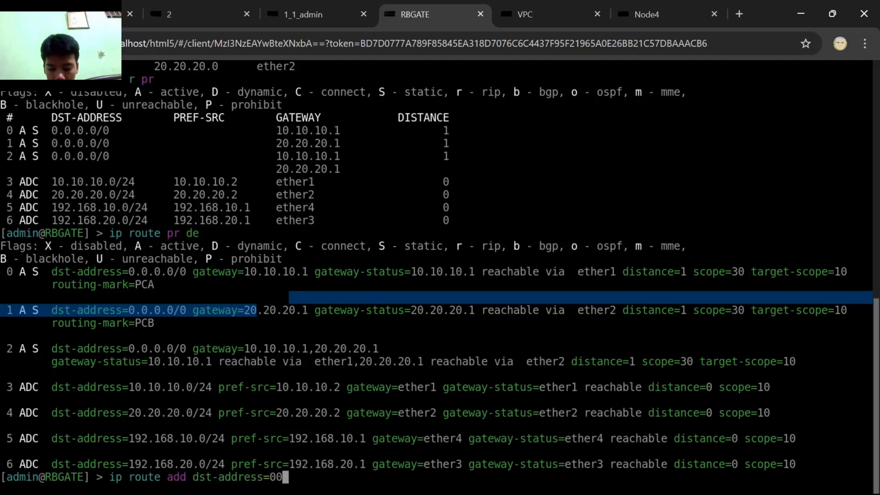
pyautogui.write('.0.0.0/0')
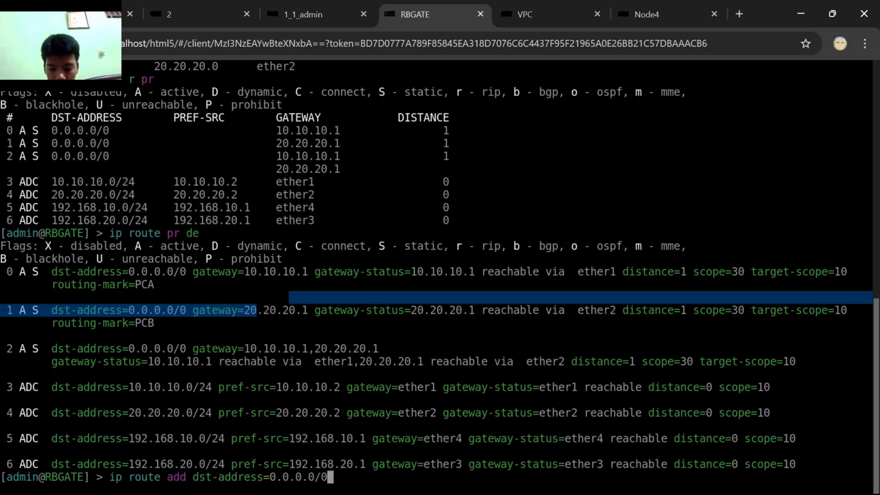
pyautogui.write('gate')
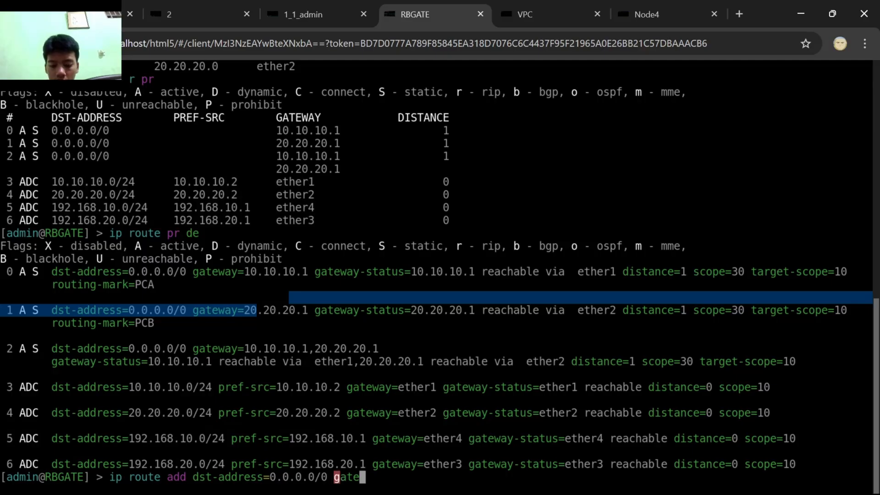
pyautogui.write('way=1')
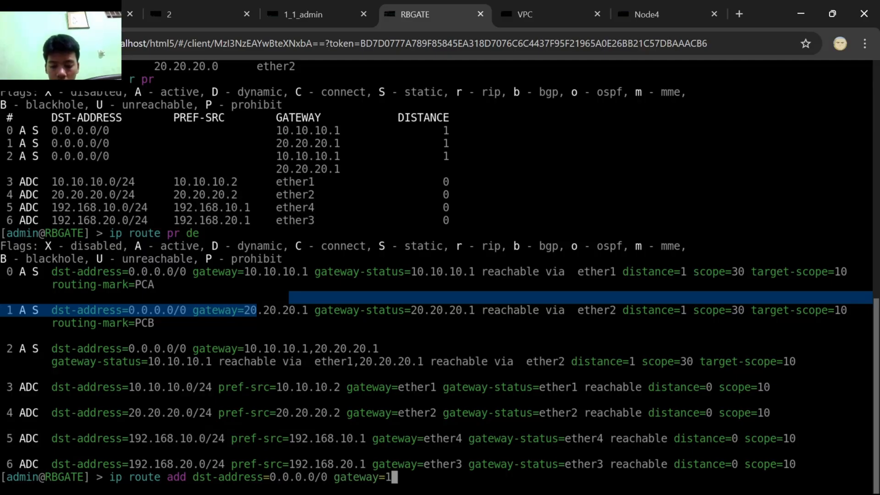
pyautogui.write('0.10.10')
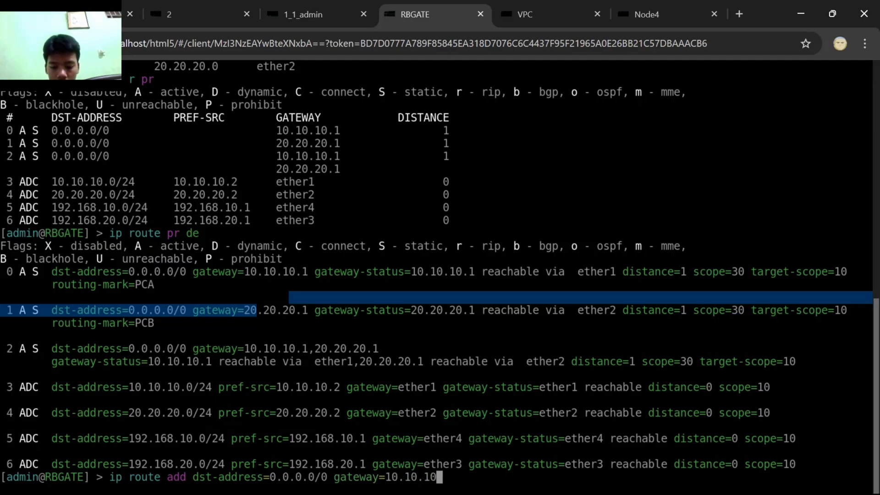
pyautogui.write('.10/')
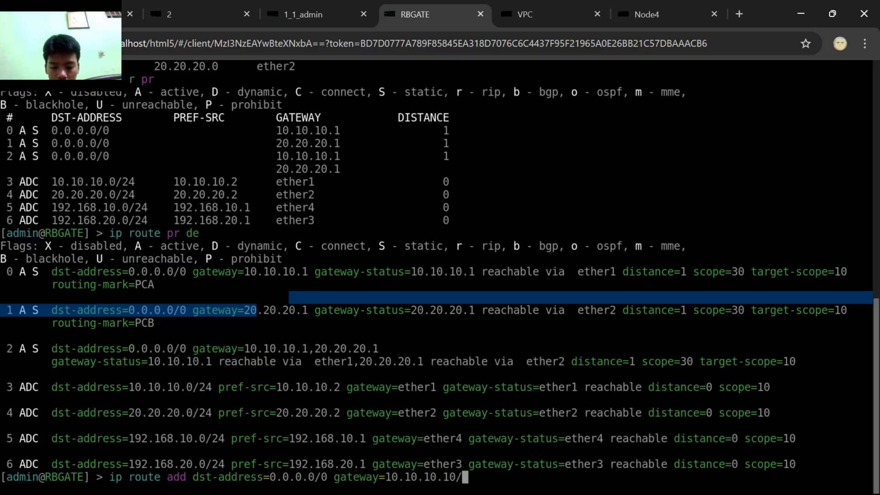
pyautogui.press('BackSpace')
pyautogui.write('.1')
pyautogui.press('BackSpace')
pyautogui.press('BackSpace')
pyautogui.press('BackSpace')
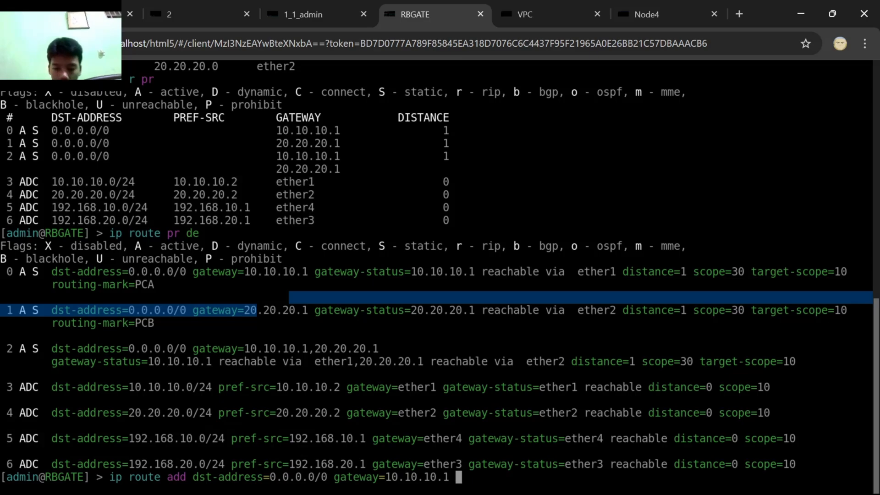
# Append routing-mark=PCA to the unexecuted default-route command on RBGATE.
pyautogui.write('route')
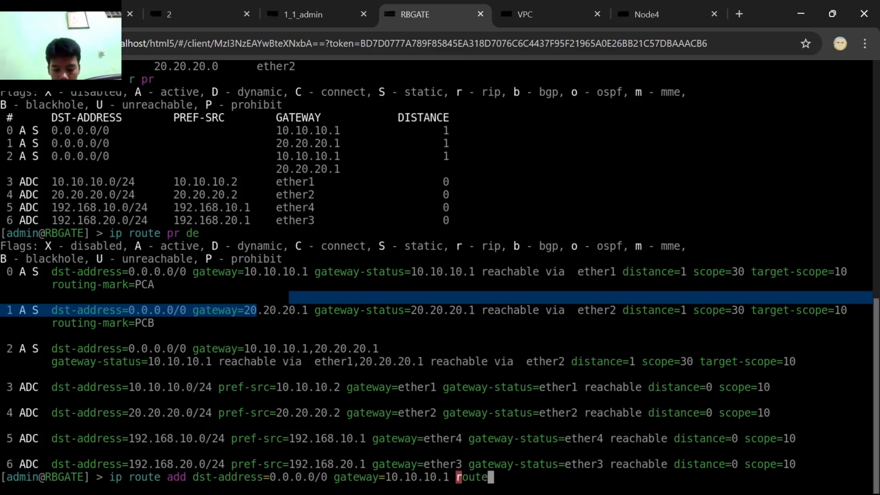
pyautogui.press('Tab')
pyautogui.press('BackSpace')
pyautogui.press('BackSpace')
pyautogui.press('BackSpace')
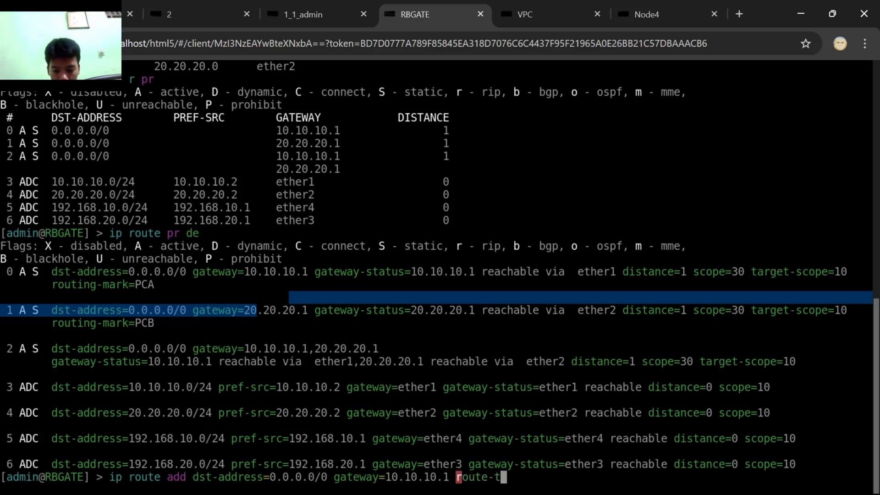
pyautogui.write('ma')
pyautogui.press('BackSpace')
pyautogui.press('BackSpace')
pyautogui.press('BackSpace')
pyautogui.press('BackSpace')
pyautogui.press('BackSpace')
pyautogui.press('BackSpace')
pyautogui.press('BackSpace')
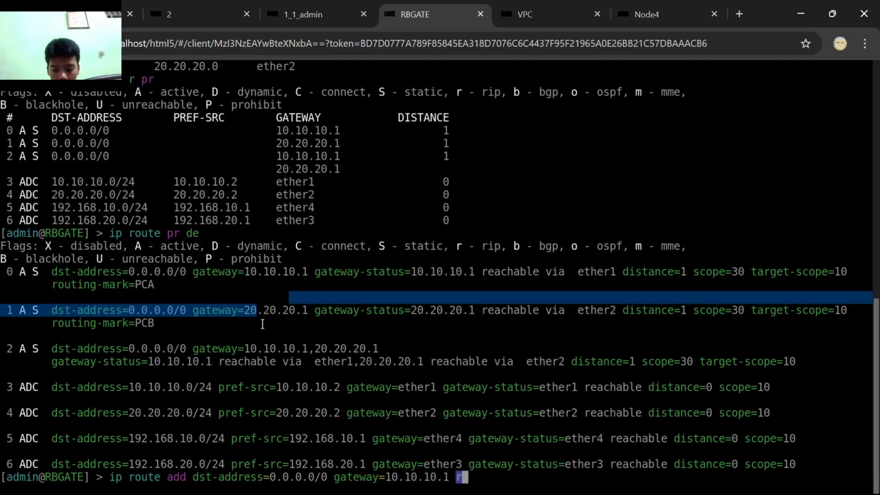
pyautogui.write('outing')
pyautogui.press('Tab')
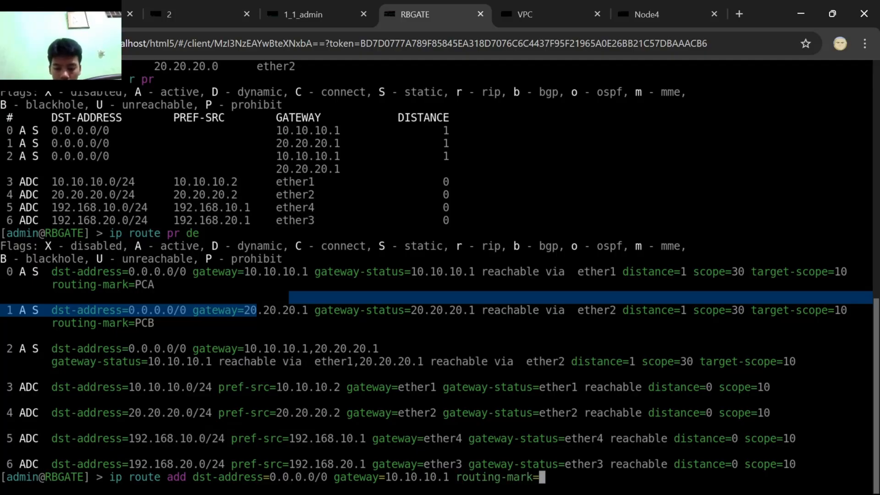
pyautogui.write('PCA')
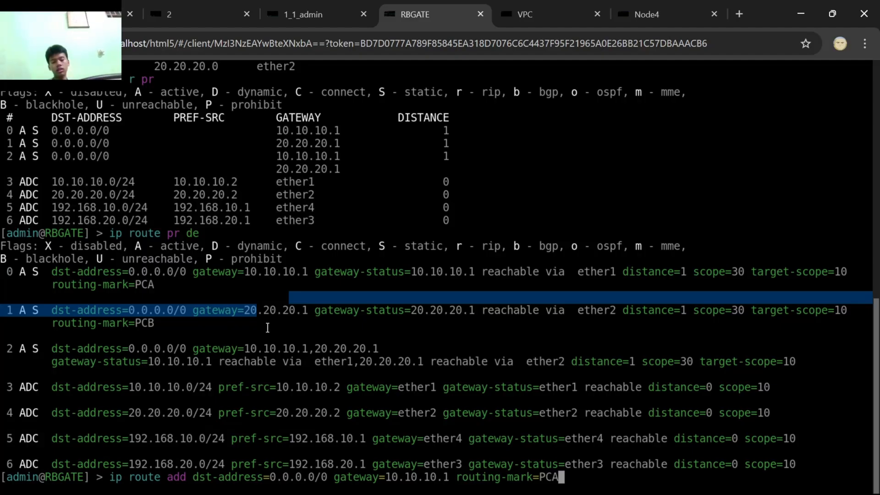
# Change the unexecuted route command's routing mark to PCB and its gateway to 20.20.20.1.
pyautogui.press('BackSpace')
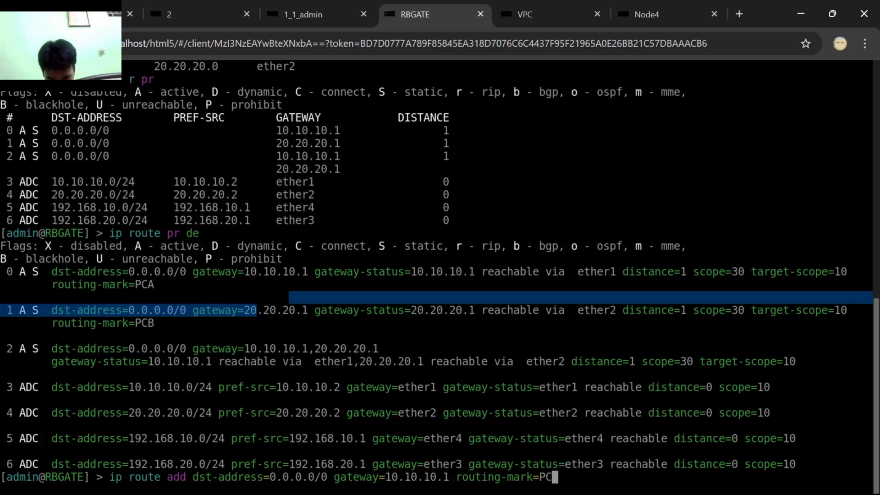
pyautogui.write('B')
pyautogui.press('Left')
pyautogui.press('Left')
pyautogui.press('Left')
pyautogui.press('Left')
pyautogui.press('Left')
pyautogui.press('Left')
pyautogui.press('Left')
pyautogui.press('Left')
pyautogui.press('Left')
pyautogui.press('Left')
pyautogui.press('Left')
pyautogui.press('Left')
pyautogui.press('Left')
pyautogui.press('Left')
pyautogui.press('Left')
pyautogui.press('Left')
pyautogui.press('Left')
pyautogui.press('Left')
pyautogui.press('Left')
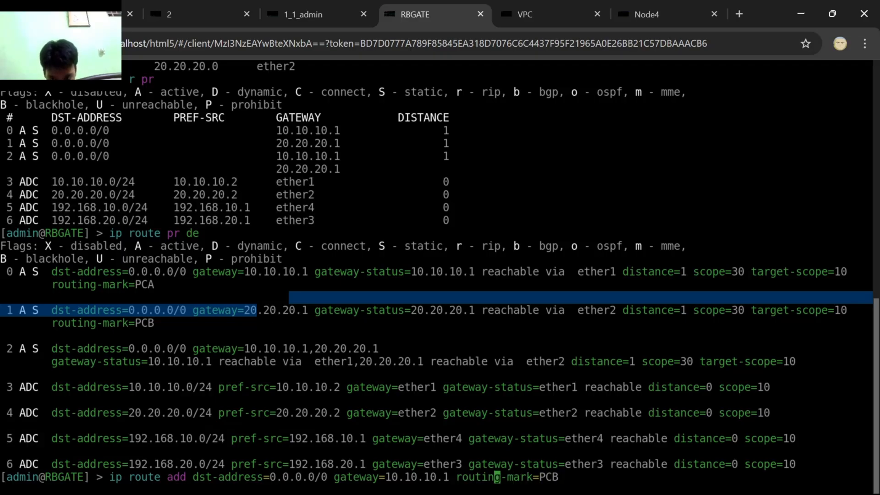
pyautogui.press('BackSpace')
pyautogui.write('2')
pyautogui.press('Left')
pyautogui.press('Left')
pyautogui.press('Left')
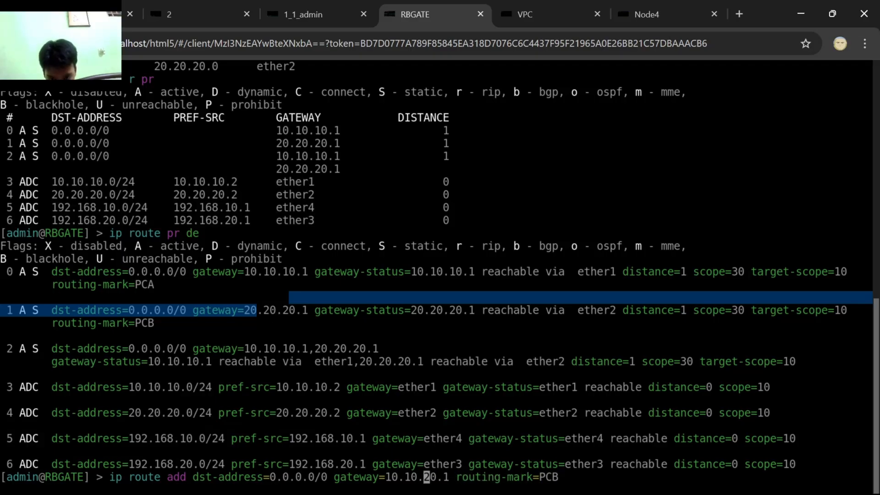
pyautogui.press('BackSpace')
pyautogui.write('2')
pyautogui.press('Left')
pyautogui.press('Left')
pyautogui.press('Left')
pyautogui.press('BackSpace')
pyautogui.write('2')
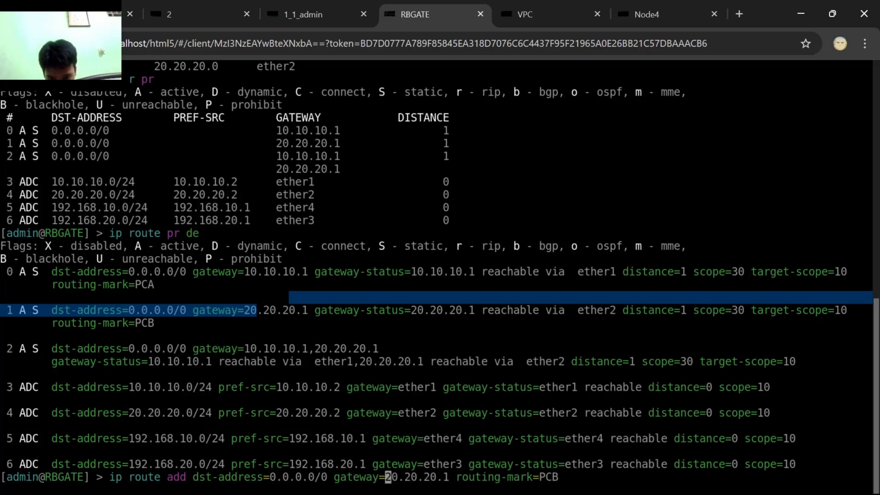
pyautogui.press('Right')
pyautogui.press('Right')
pyautogui.press('Right')
pyautogui.press('Right')
pyautogui.press('Right')
pyautogui.press('Right')
pyautogui.press('Right')
pyautogui.press('Right')
pyautogui.press('Right')
pyautogui.press('Right')
pyautogui.press('Right')
pyautogui.press('Right')
pyautogui.press('Right')
pyautogui.press('Right')
pyautogui.press('Right')
pyautogui.press('Right')
pyautogui.press('Right')
pyautogui.press('Right')
pyautogui.press('Right')
pyautogui.press('Right')
pyautogui.press('Right')
pyautogui.press('Right')
pyautogui.press('Right')
pyautogui.press('Right')
pyautogui.press('Right')
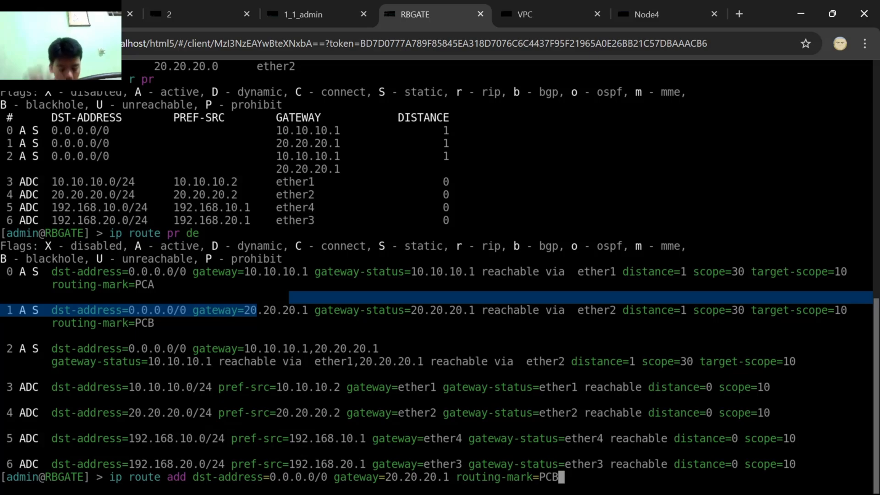
# Erase the whole drafted PCB route command from RBGATE's prompt without executing it.
pyautogui.press('BackSpace')
pyautogui.press('BackSpace')
pyautogui.press('BackSpace')
pyautogui.press('BackSpace')
pyautogui.press('BackSpace')
pyautogui.press('BackSpace')
pyautogui.press('BackSpace')
pyautogui.press('BackSpace')
pyautogui.press('BackSpace')
pyautogui.press('BackSpace')
pyautogui.press('BackSpace')
pyautogui.press('BackSpace')
pyautogui.press('BackSpace')
pyautogui.press('BackSpace')
pyautogui.press('BackSpace')
pyautogui.press('BackSpace')
pyautogui.press('BackSpace')
pyautogui.press('BackSpace')
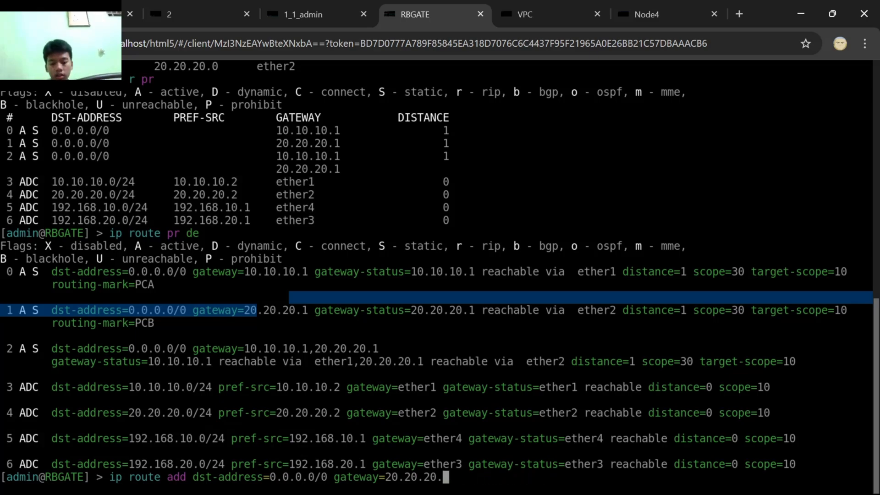
pyautogui.press('BackSpace')
pyautogui.press('BackSpace')
pyautogui.press('BackSpace')
pyautogui.press('BackSpace')
pyautogui.press('BackSpace')
pyautogui.press('BackSpace')
pyautogui.press('BackSpace')
pyautogui.press('BackSpace')
pyautogui.press('BackSpace')
pyautogui.press('BackSpace')
pyautogui.press('BackSpace')
pyautogui.press('BackSpace')
pyautogui.press('BackSpace')
pyautogui.press('BackSpace')
pyautogui.press('BackSpace')
pyautogui.press('BackSpace')
pyautogui.press('BackSpace')
pyautogui.press('BackSpace')
pyautogui.press('BackSpace')
pyautogui.press('BackSpace')
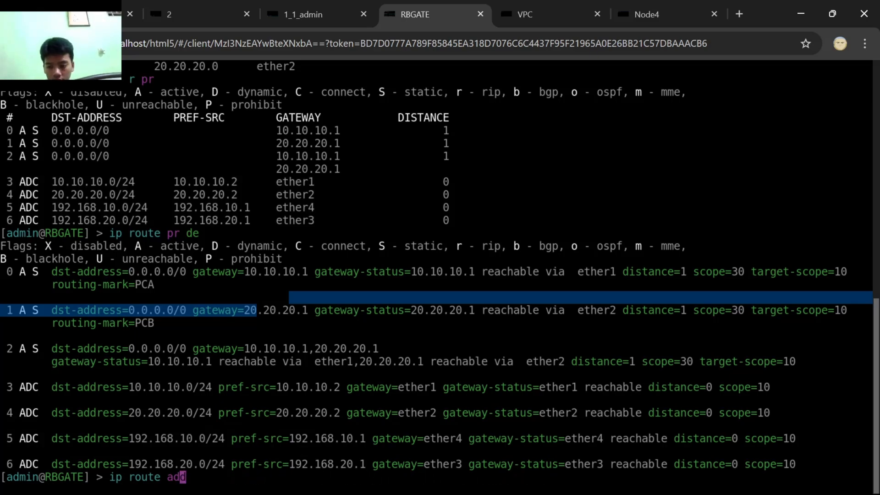
pyautogui.press('BackSpace')
pyautogui.press('BackSpace')
pyautogui.press('BackSpace')
pyautogui.press('BackSpace')
pyautogui.press('BackSpace')
pyautogui.press('BackSpace')
pyautogui.press('BackSpace')
pyautogui.press('BackSpace')
pyautogui.press('BackSpace')
pyautogui.press('BackSpace')
pyautogui.press('BackSpace')
pyautogui.press('BackSpace')
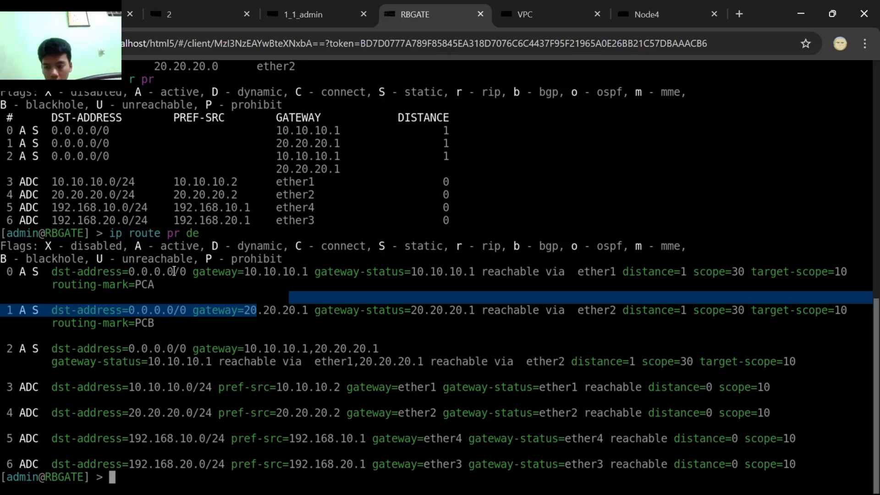
# Check RBGATE's first default-route entry and print ISPA's routing table with ip r pr.
pyautogui.moveTo(3, 265)
pyautogui.mouseDown()
pyautogui.moveTo(190, 333)
pyautogui.moveTo(193, 287)
pyautogui.moveTo(41, 260)
pyautogui.moveTo(1, 276)
pyautogui.mouseUp()
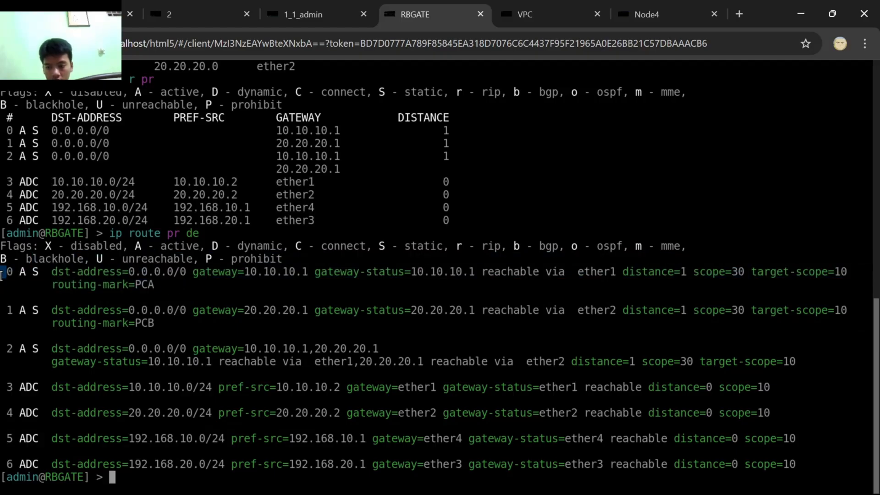
pyautogui.moveTo(18, 272); pyautogui.dragTo(47, 277)
pyautogui.click(279, 1)
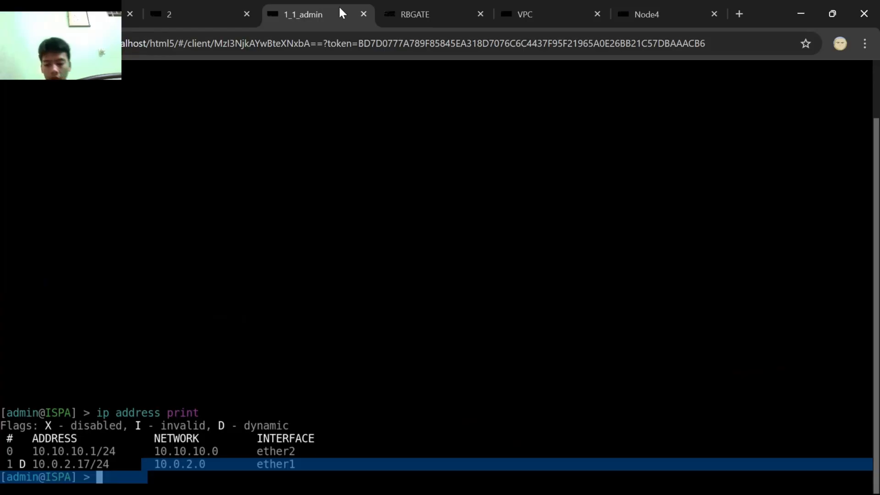
pyautogui.click(347, 404)
pyautogui.click(251, 477)
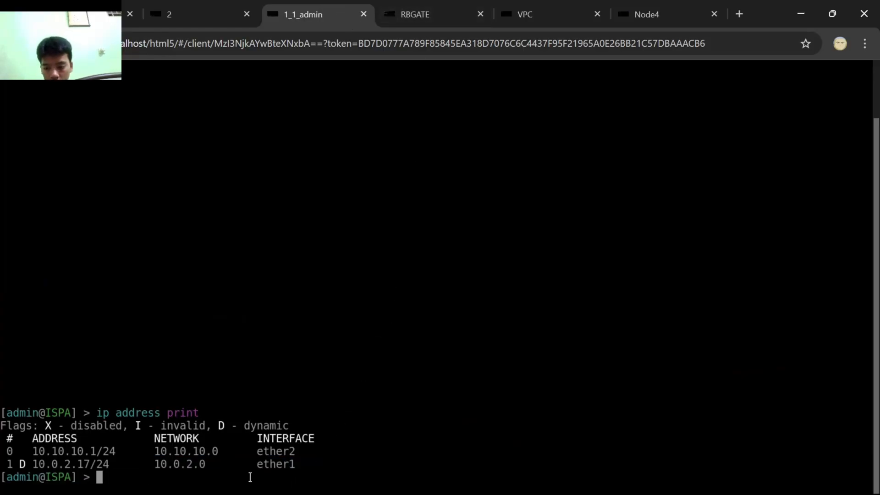
pyautogui.write('ip r pr')
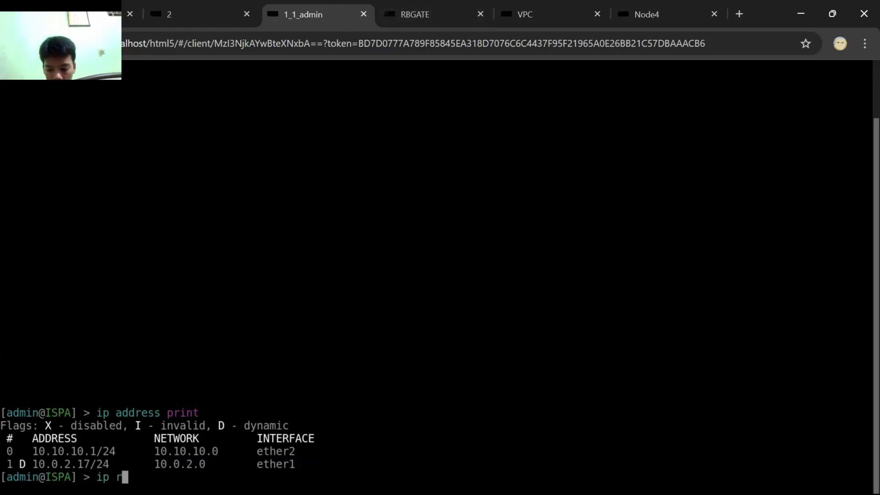
pyautogui.press('Return')
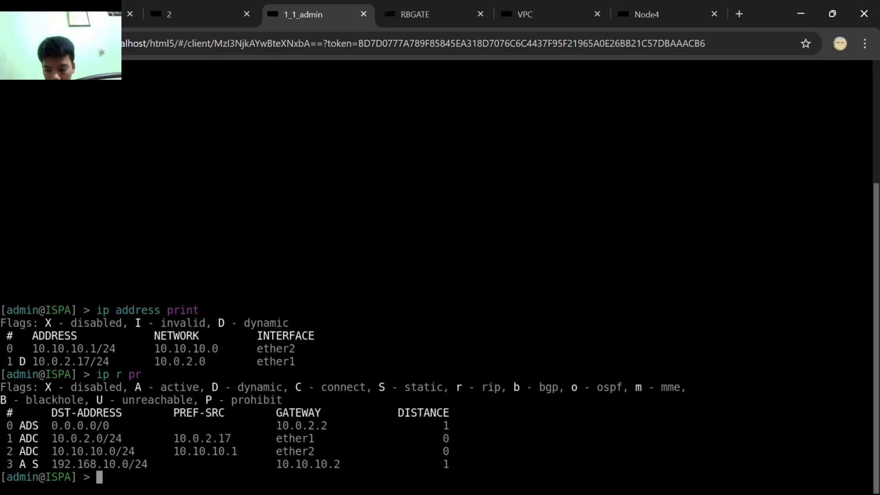
# Check the topology, print ISPB's routing table from its ip route level, and return to the root prompt.
pyautogui.click(139, 11)
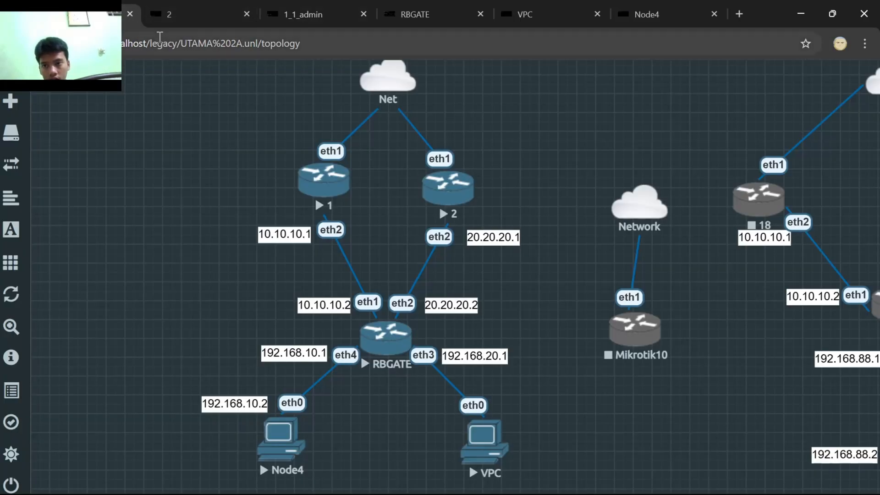
pyautogui.click(166, 6)
pyautogui.write('ip r')
pyautogui.press('Return')
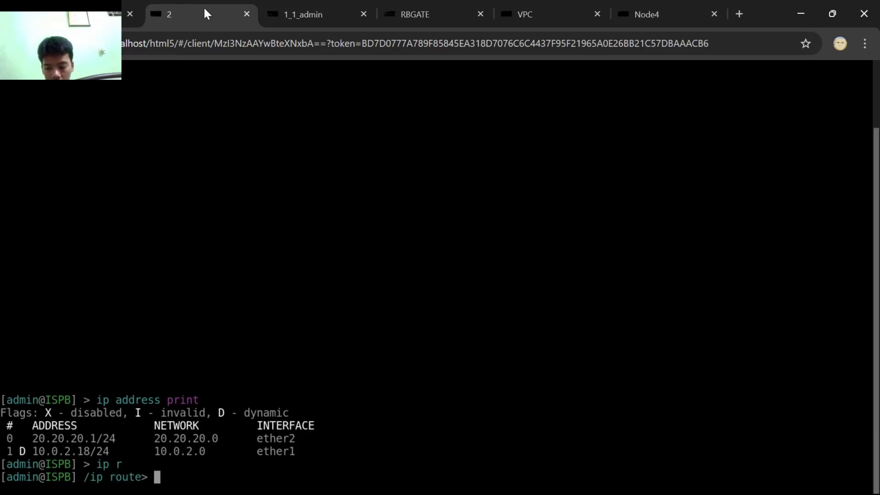
pyautogui.write('pr')
pyautogui.press('Return')
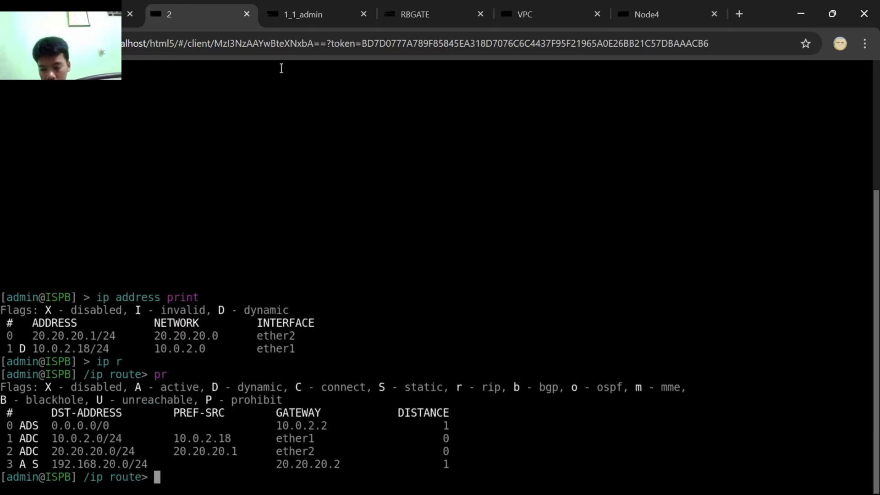
pyautogui.write('/')
pyautogui.press('Return')
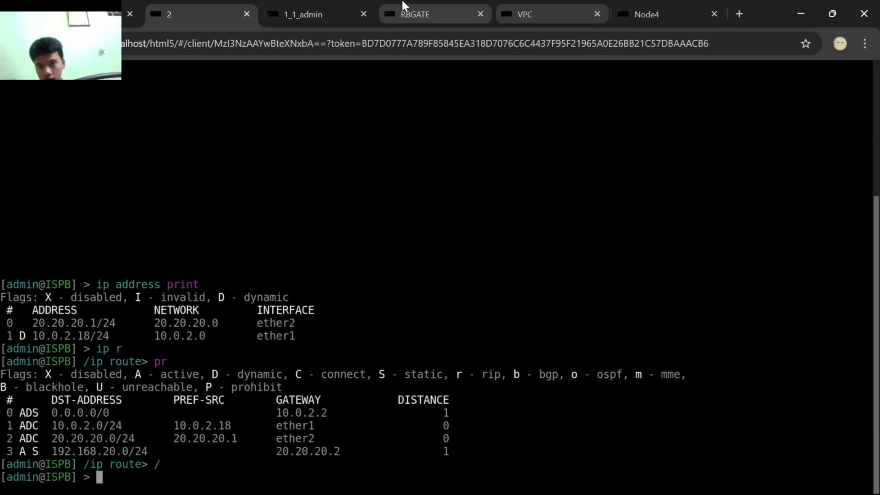
# Draft a route command on ISPA for destination 192.168.10.0/24 via gateway 10.10.10.2, checking the topology and leaving it unexecuted.
pyautogui.click(316, 16)
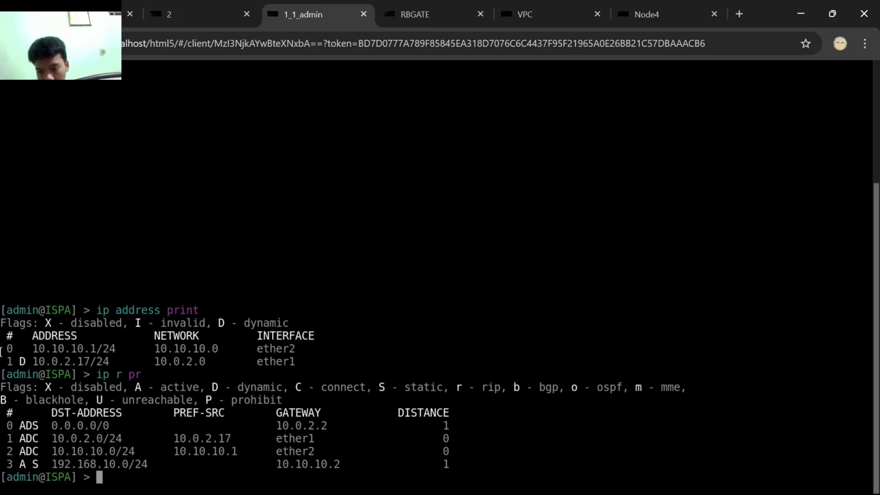
pyautogui.write('ip route ')
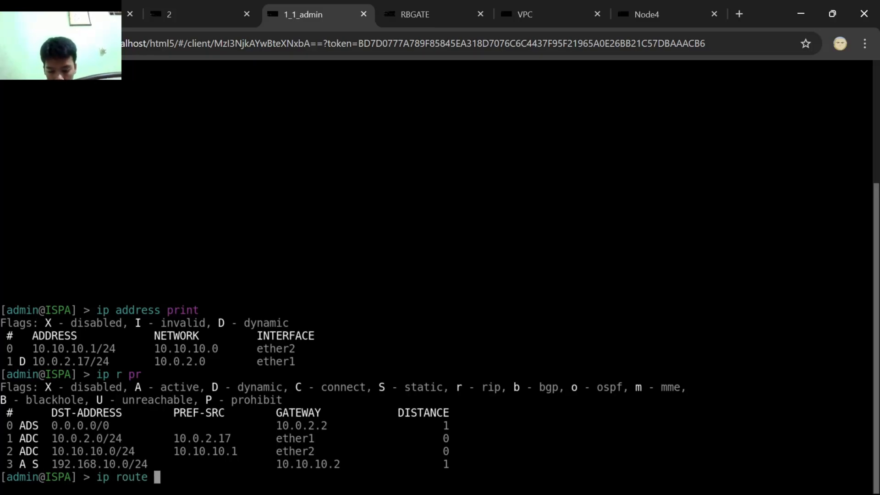
pyautogui.write('add')
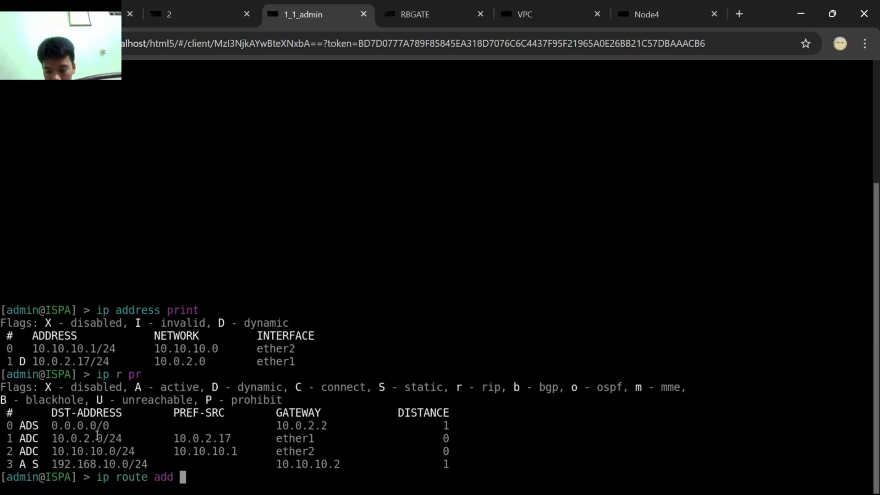
pyautogui.click(115, 13)
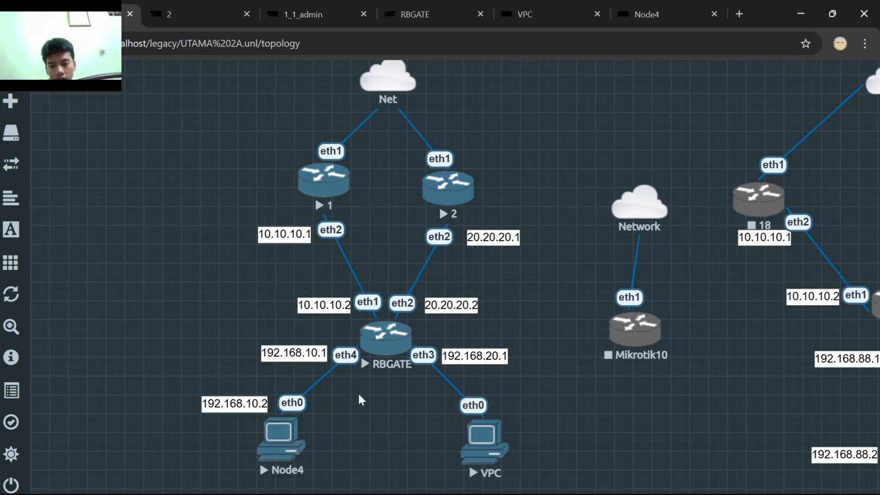
pyautogui.click(301, 9)
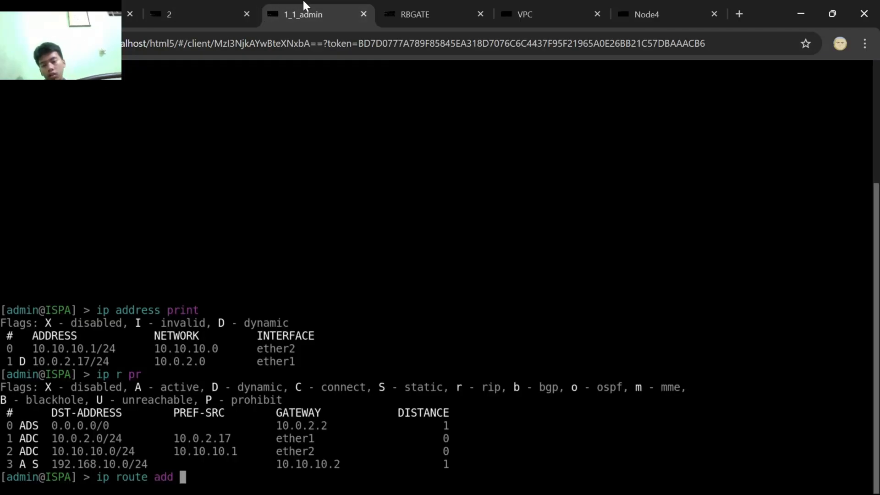
pyautogui.click(202, 1)
pyautogui.click(295, 2)
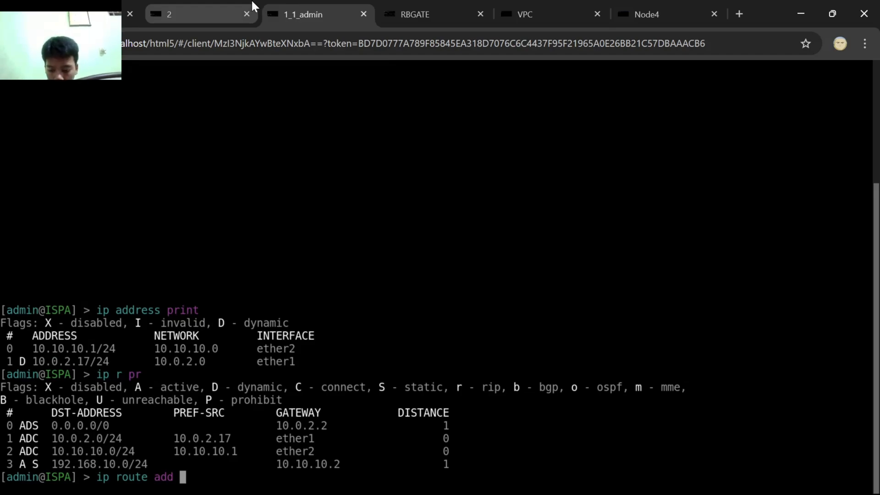
pyautogui.write('dst-address=192.1')
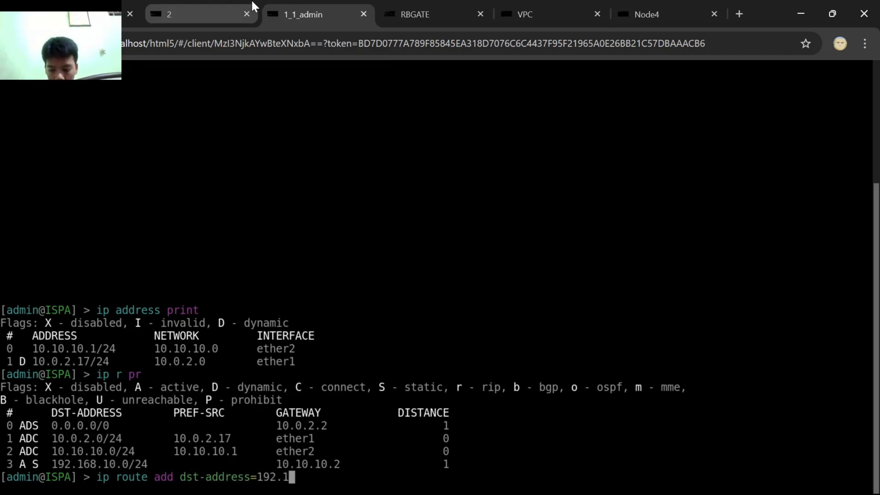
pyautogui.write('68.10.')
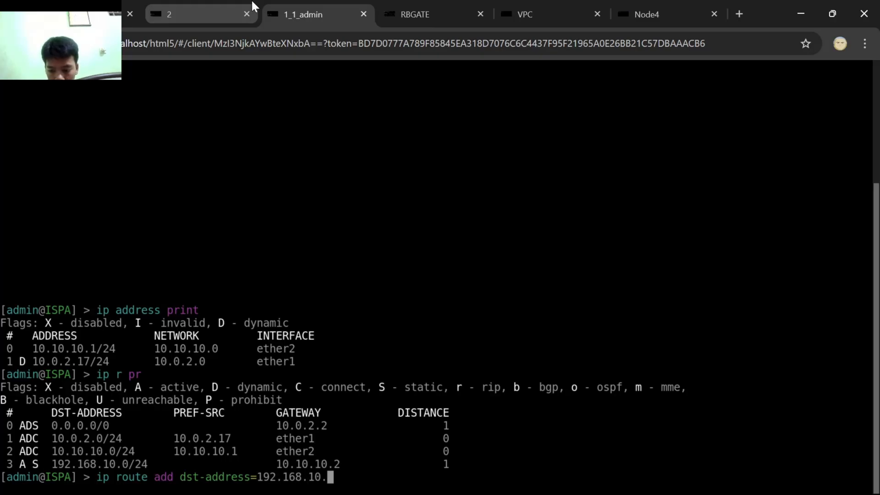
pyautogui.write('0')
pyautogui.write('/2')
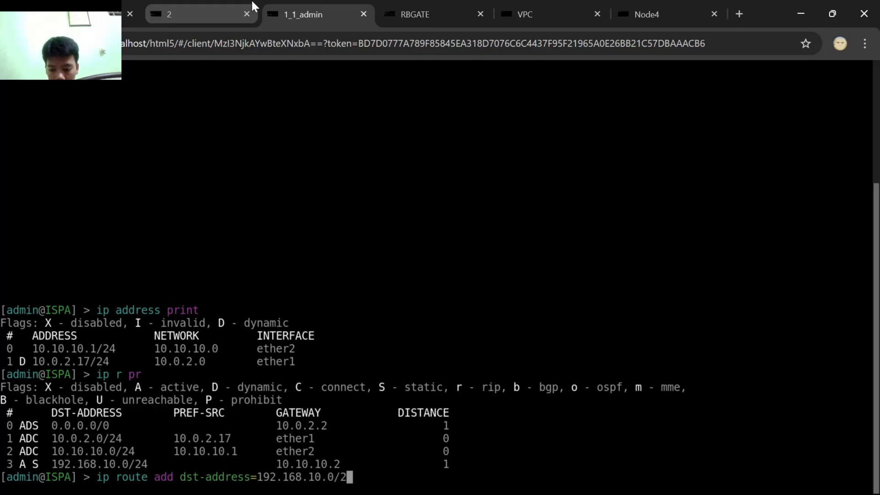
pyautogui.write('4 gateway=')
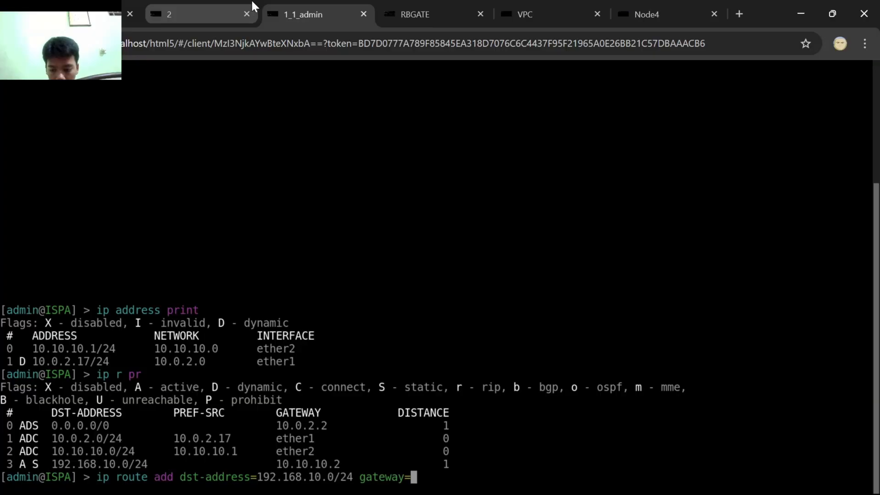
pyautogui.write('10.10.10.2')
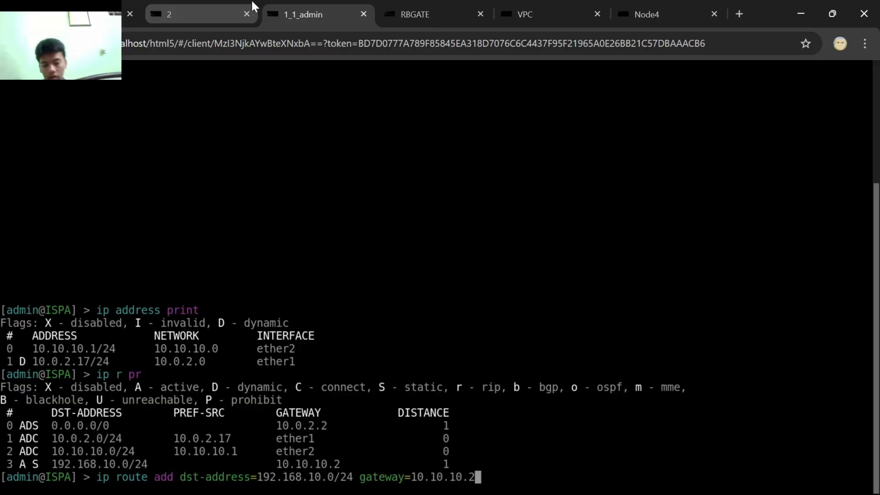
# Erase the whole drafted 192.168.10.0/24 route command from ISPA's prompt without executing it.
pyautogui.press('BackSpace')
pyautogui.press('BackSpace')
pyautogui.press('BackSpace')
pyautogui.press('BackSpace')
pyautogui.press('BackSpace')
pyautogui.press('BackSpace')
pyautogui.press('BackSpace')
pyautogui.press('BackSpace')
pyautogui.press('BackSpace')
pyautogui.press('BackSpace')
pyautogui.press('BackSpace')
pyautogui.press('BackSpace')
pyautogui.press('BackSpace')
pyautogui.press('BackSpace')
pyautogui.press('BackSpace')
pyautogui.press('BackSpace')
pyautogui.press('BackSpace')
pyautogui.press('BackSpace')
pyautogui.press('BackSpace')
pyautogui.press('BackSpace')
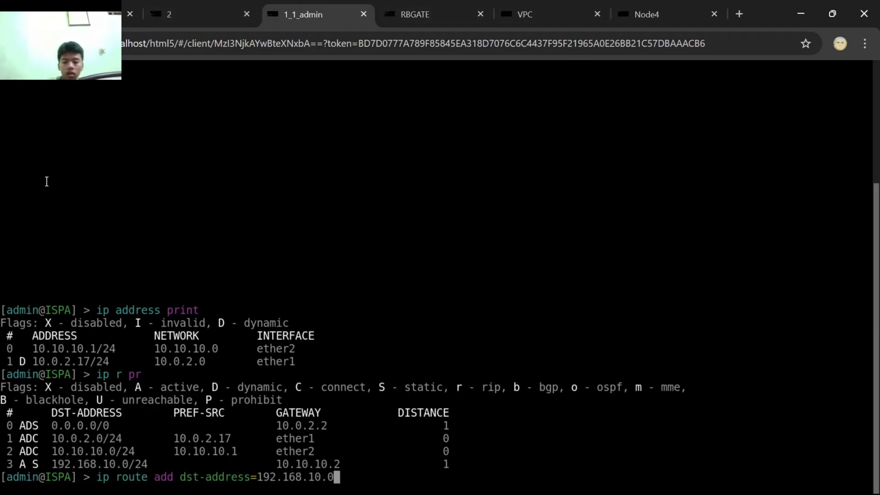
pyautogui.press('BackSpace')
pyautogui.press('BackSpace')
pyautogui.press('BackSpace')
pyautogui.press('BackSpace')
pyautogui.press('BackSpace')
pyautogui.press('BackSpace')
pyautogui.press('BackSpace')
pyautogui.press('BackSpace')
pyautogui.press('BackSpace')
pyautogui.press('BackSpace')
pyautogui.press('BackSpace')
pyautogui.press('BackSpace')
pyautogui.press('BackSpace')
pyautogui.press('BackSpace')
pyautogui.press('BackSpace')
pyautogui.press('BackSpace')
pyautogui.press('BackSpace')
pyautogui.press('BackSpace')
pyautogui.press('BackSpace')
pyautogui.press('BackSpace')
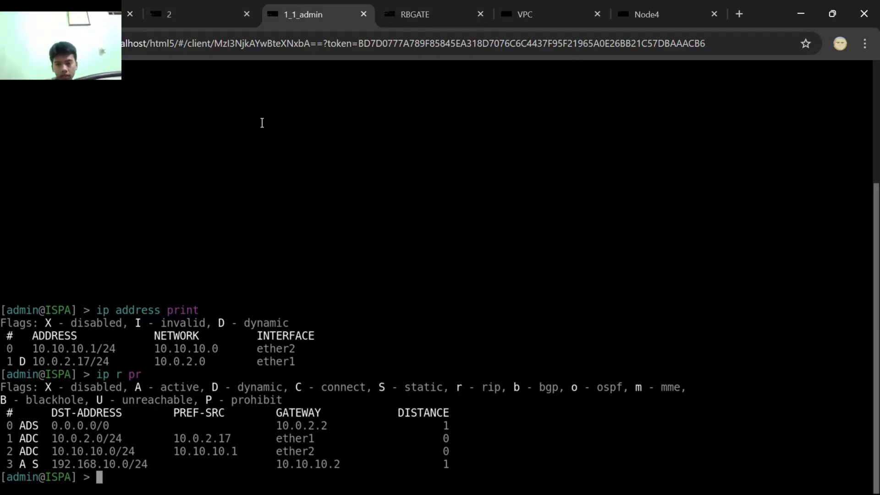
# Draft an unexecuted route command on ISPB for destination 192.168.20.0/24 via gateway 20.20.20.1.
pyautogui.click(218, 0)
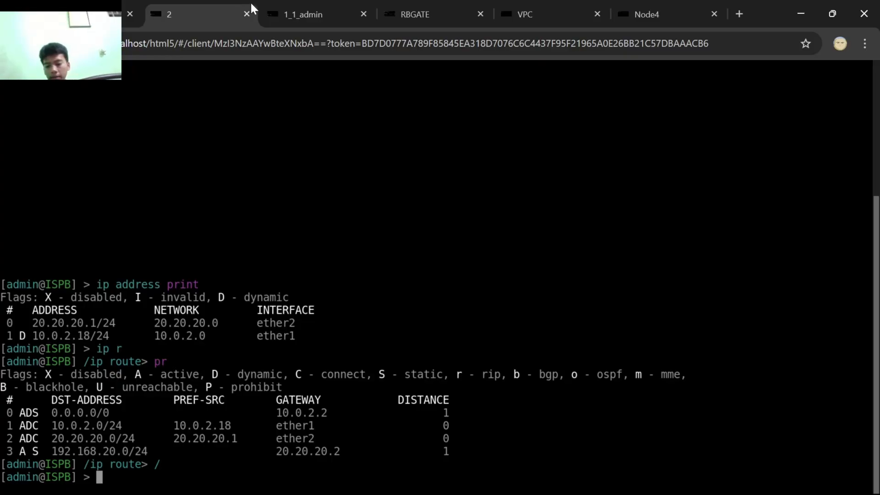
pyautogui.write('ip route ')
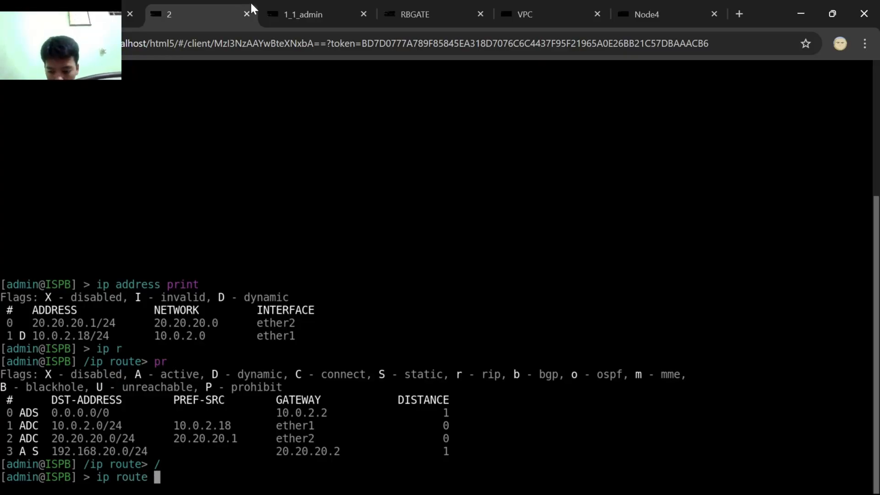
pyautogui.write('add ')
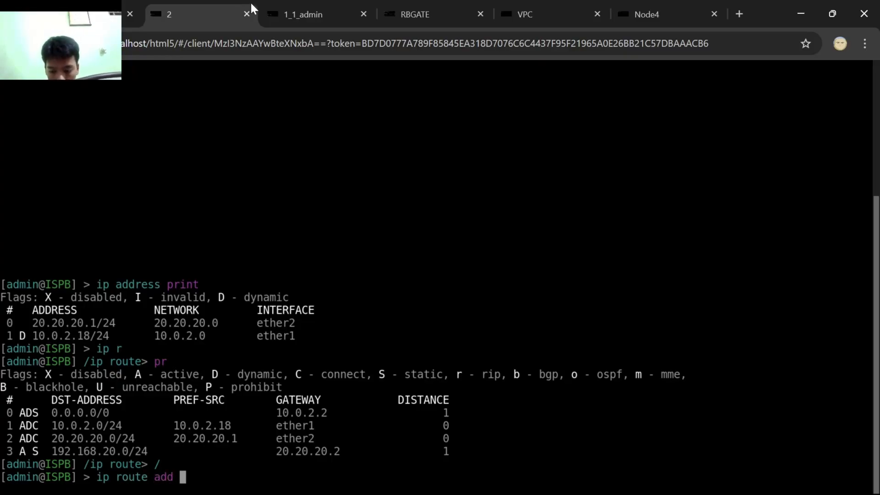
pyautogui.write('dst-address=19')
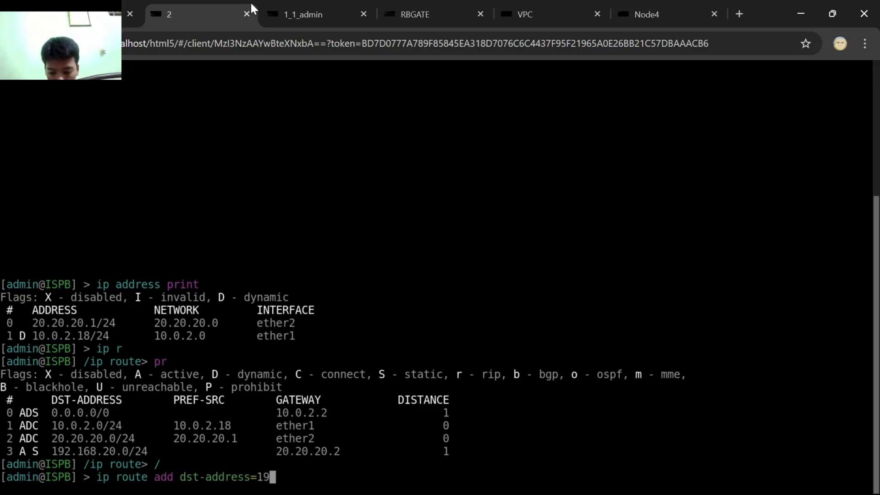
pyautogui.write('2.168.20.')
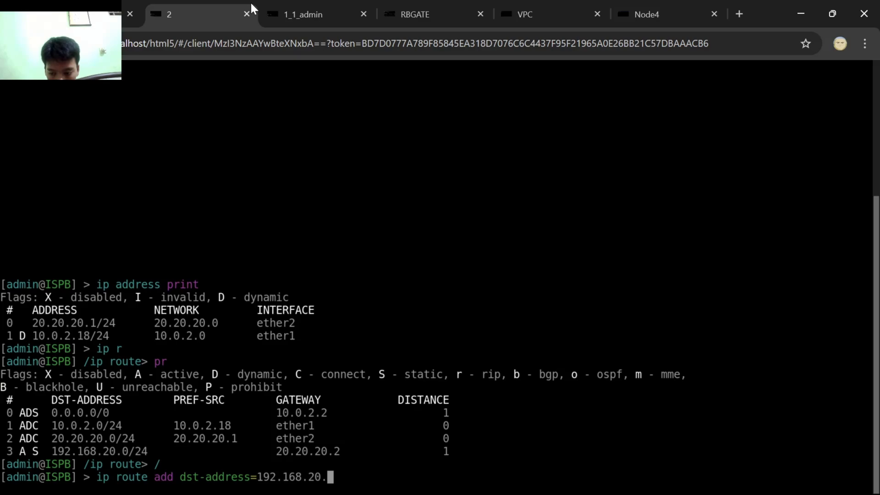
pyautogui.write('0/24 ')
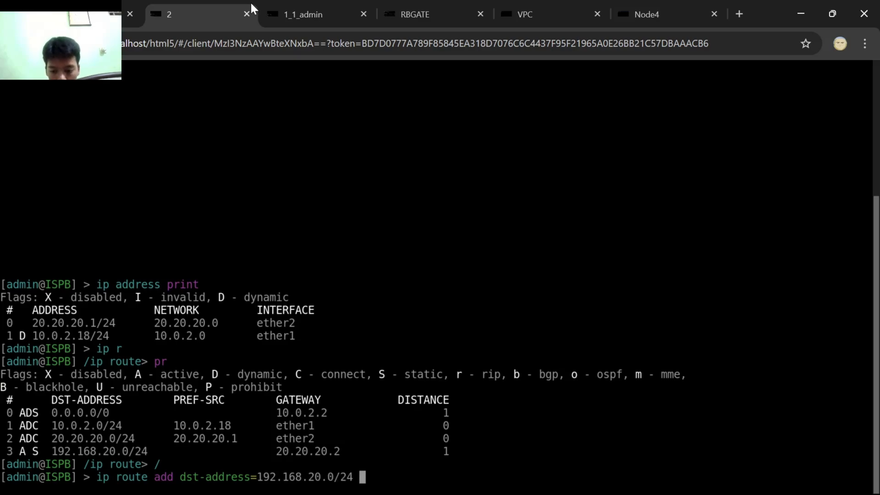
pyautogui.write('gatwq')
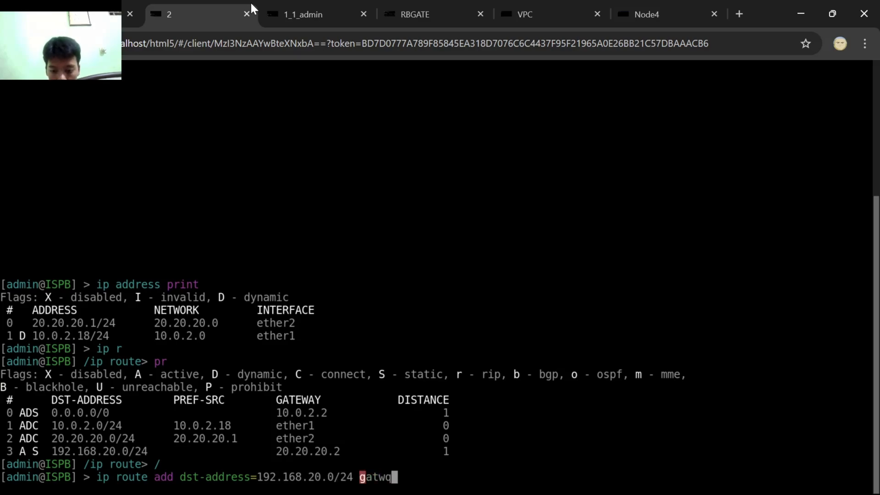
pyautogui.press('BackSpace')
pyautogui.press('BackSpace')
pyautogui.write('eway=')
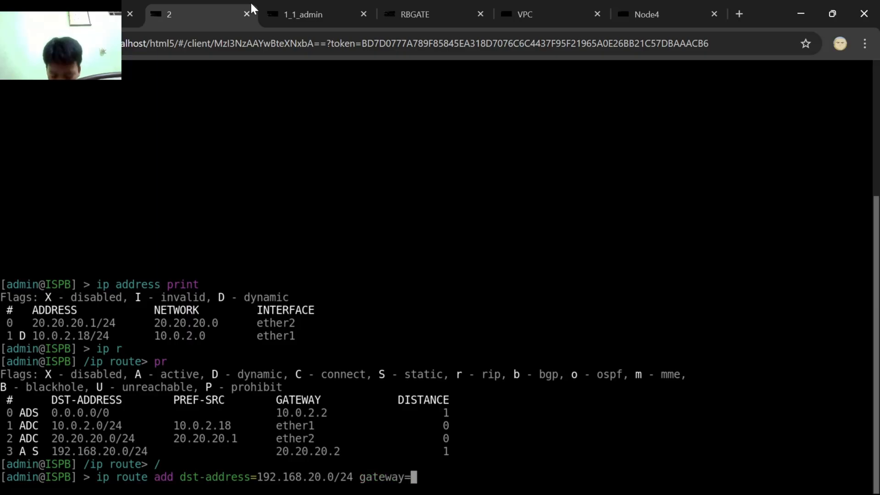
pyautogui.write('20.')
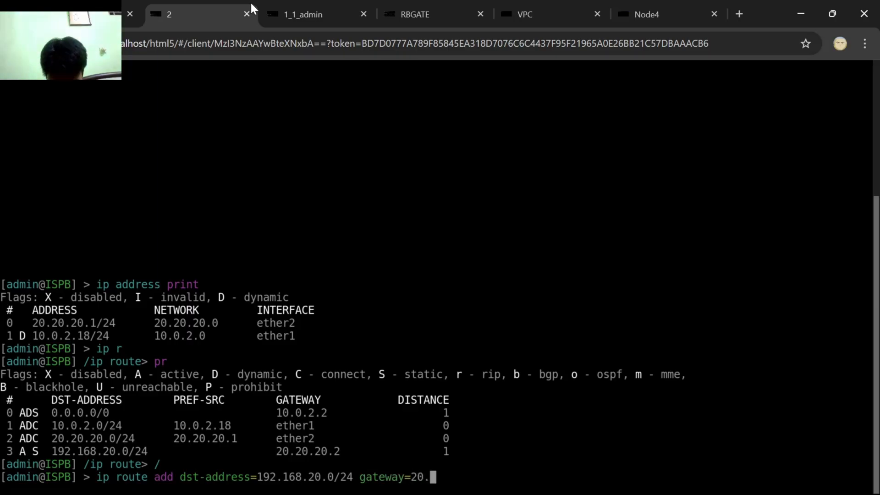
pyautogui.write('20.20.1')
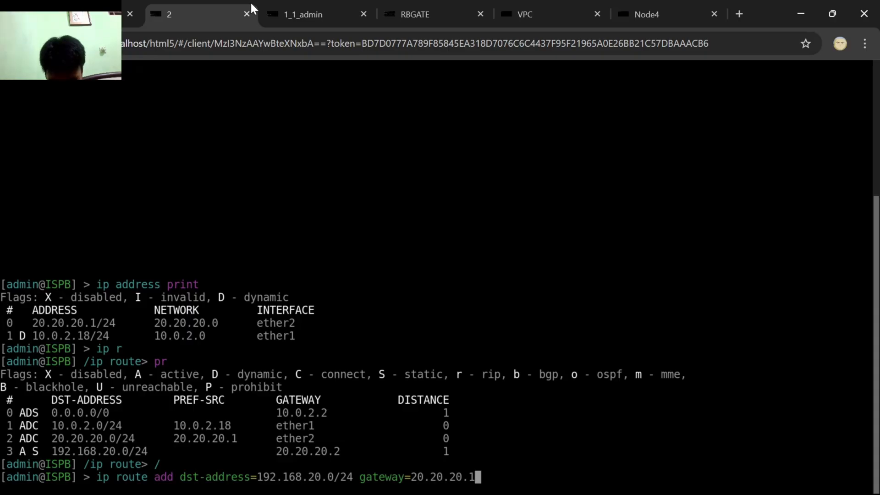
# Erase the destination and gateway from ISPB's drafted command, back to ip route add.
pyautogui.press('BackSpace')
pyautogui.press('BackSpace')
pyautogui.press('BackSpace')
pyautogui.press('BackSpace')
pyautogui.press('BackSpace')
pyautogui.press('BackSpace')
pyautogui.press('BackSpace')
pyautogui.press('BackSpace')
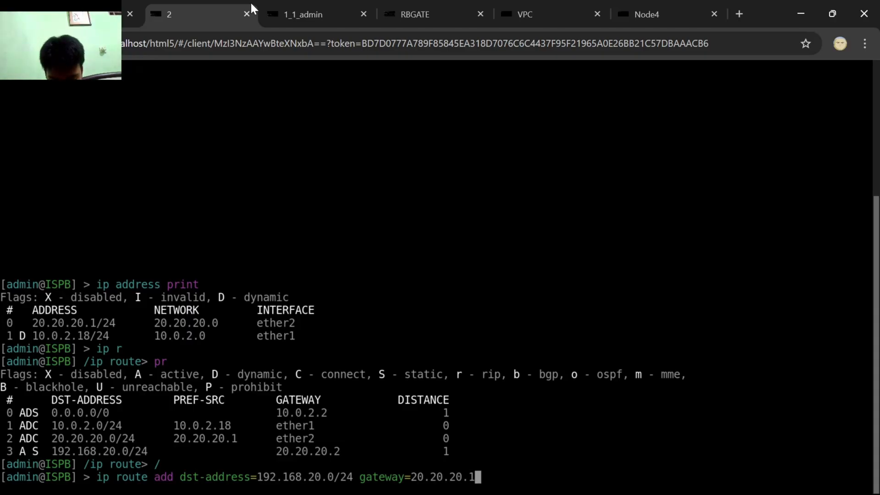
pyautogui.press('BackSpace')
pyautogui.press('BackSpace')
pyautogui.press('BackSpace')
pyautogui.press('BackSpace')
pyautogui.press('BackSpace')
pyautogui.press('BackSpace')
pyautogui.press('BackSpace')
pyautogui.press('BackSpace')
pyautogui.press('BackSpace')
pyautogui.press('BackSpace')
pyautogui.press('BackSpace')
pyautogui.press('BackSpace')
pyautogui.press('BackSpace')
pyautogui.press('BackSpace')
pyautogui.press('BackSpace')
pyautogui.press('BackSpace')
pyautogui.press('BackSpace')
pyautogui.press('BackSpace')
pyautogui.press('BackSpace')
pyautogui.press('BackSpace')
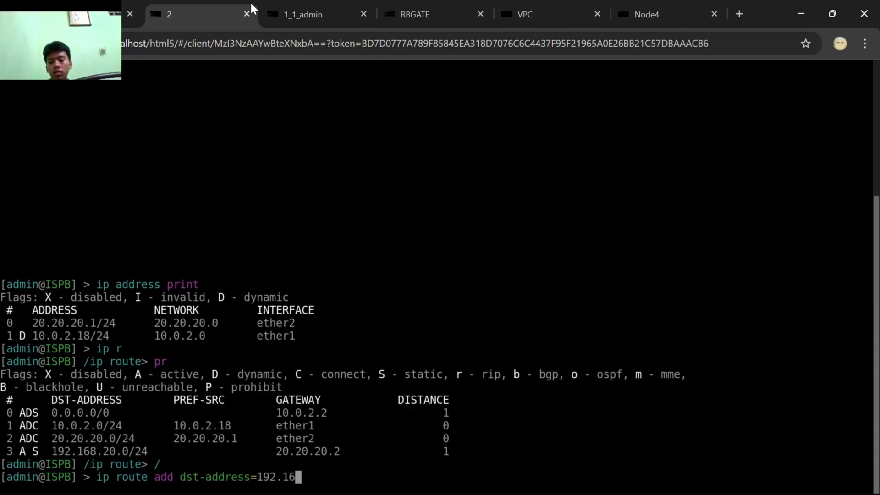
pyautogui.press('BackSpace')
pyautogui.press('BackSpace')
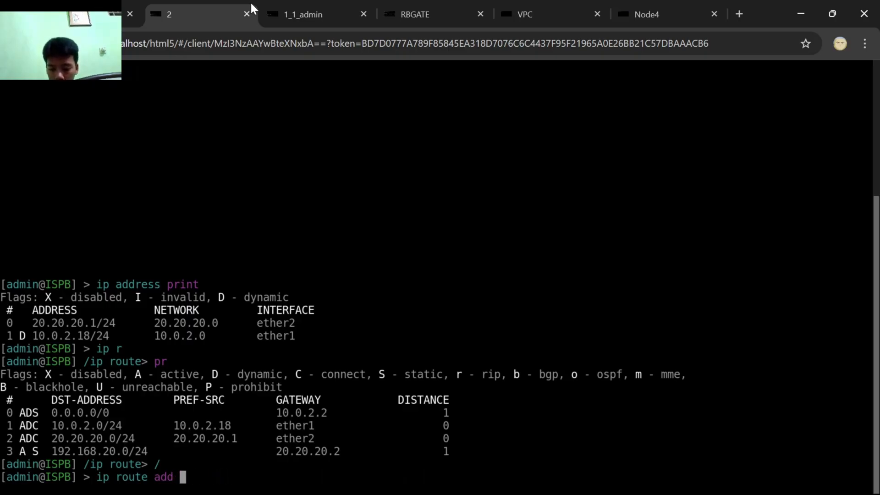
# Print ISPB's routing table in detail with ip route pr de.
pyautogui.press('BackSpace')
pyautogui.press('BackSpace')
pyautogui.press('BackSpace')
pyautogui.press('BackSpace')
pyautogui.write('pr de')
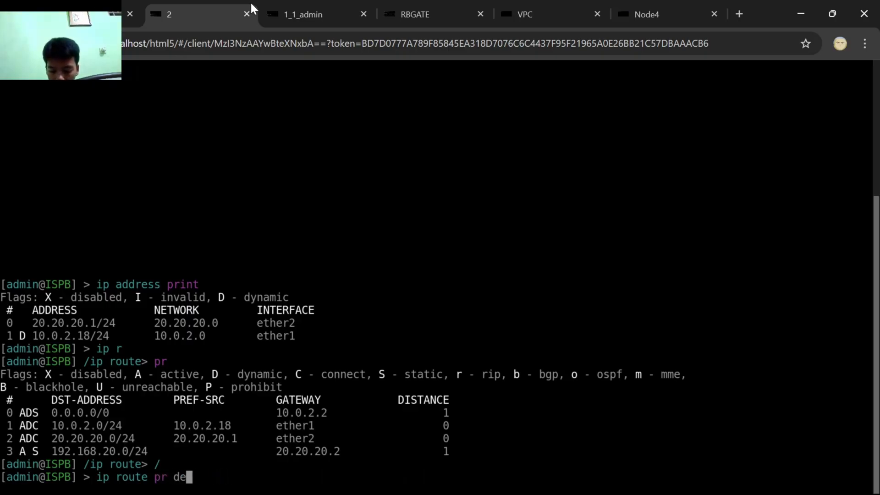
pyautogui.press('Return')
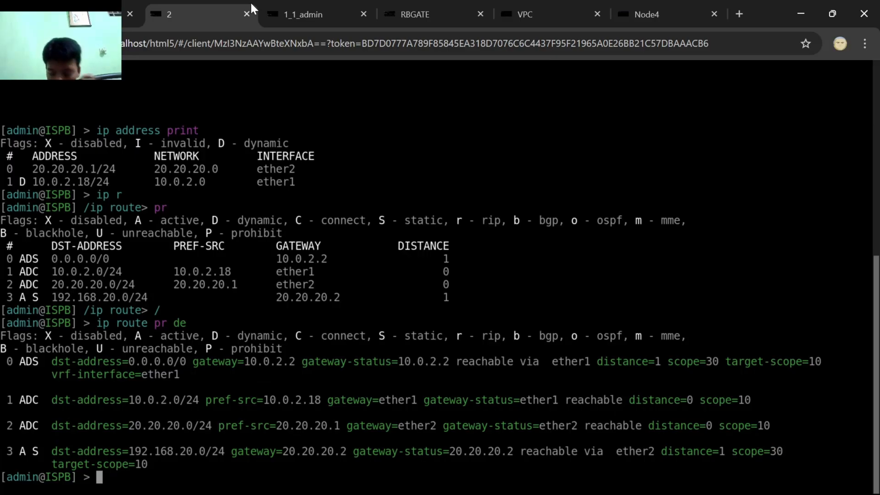
# Check the topology and print RBGATE's firewall NAT rules with ip fir na pr.
pyautogui.click(116, 14)
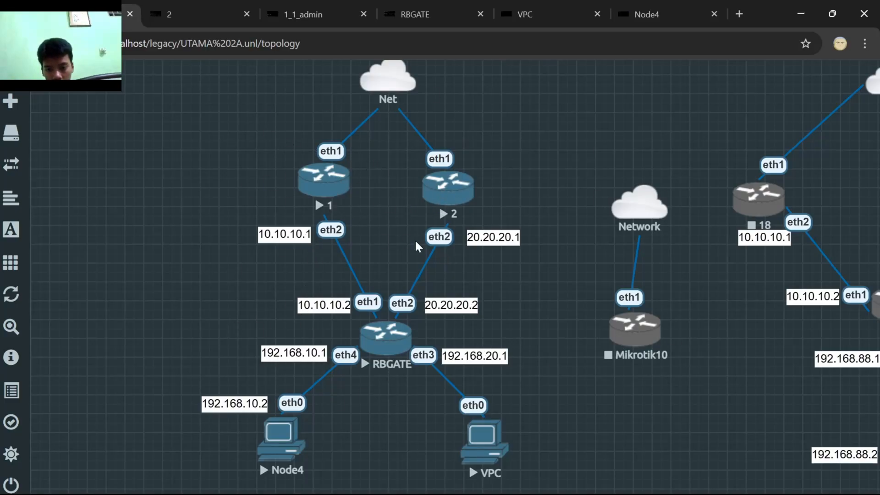
pyautogui.click(382, 333)
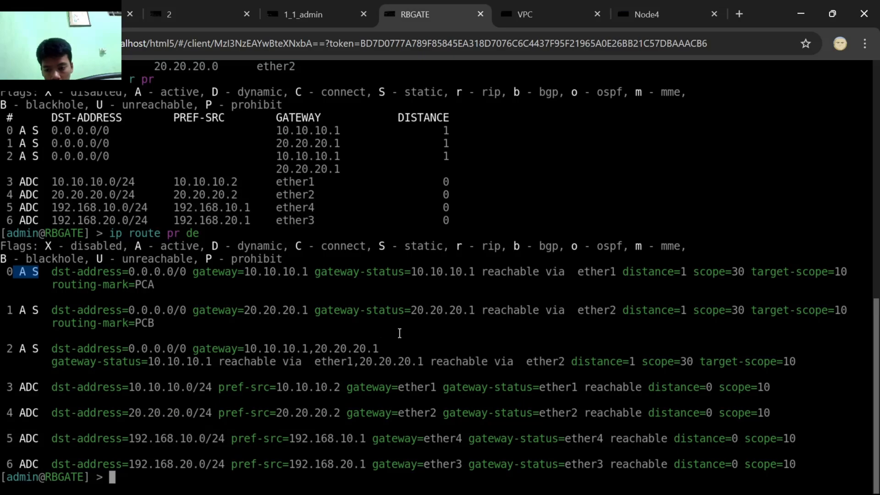
pyautogui.write('ip fir')
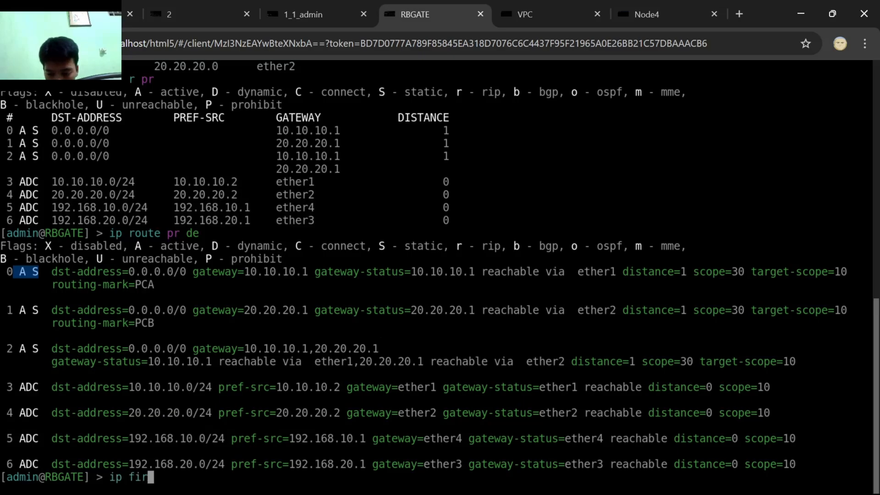
pyautogui.write(' na pr')
pyautogui.press('Return')
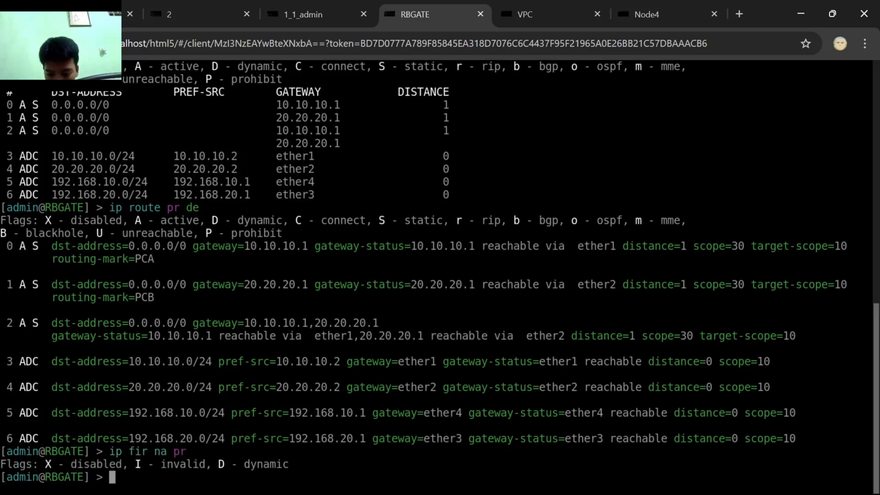
# Print ISPA's firewall NAT rules with ip fir na pr.
pyautogui.click(338, 3)
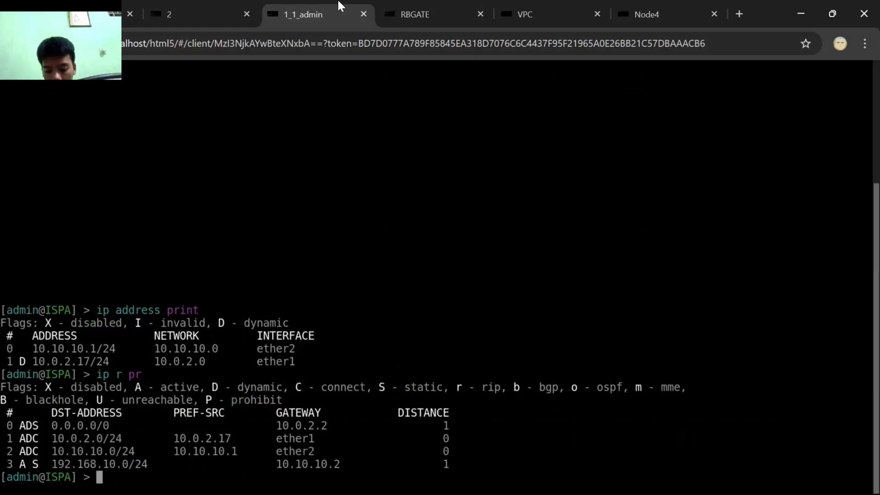
pyautogui.write('ip fir a')
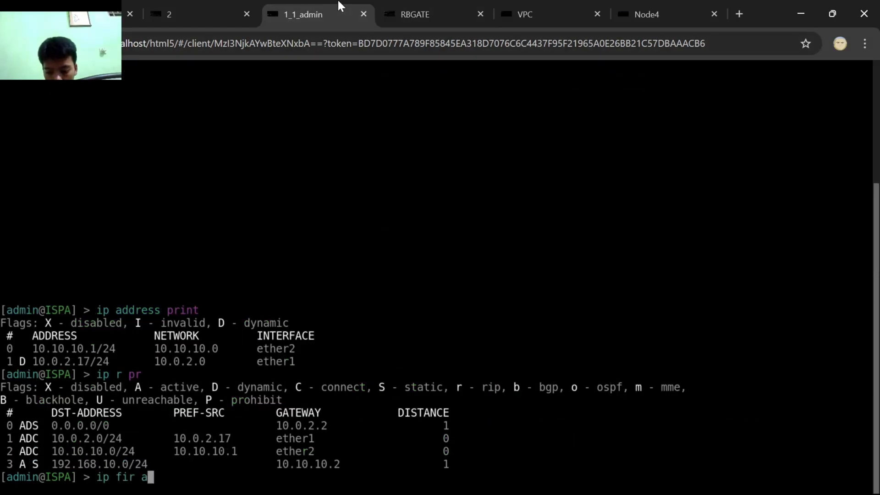
pyautogui.press('BackSpace')
pyautogui.write('na')
pyautogui.write('pr')
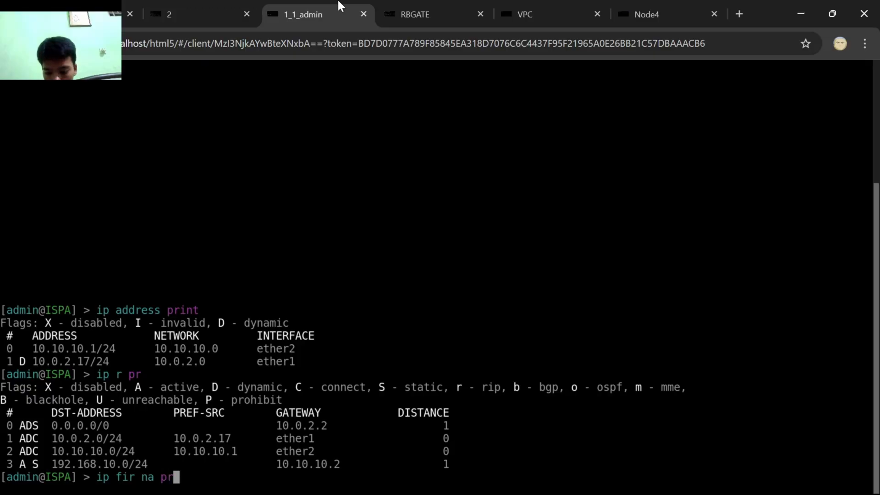
pyautogui.press('Return')
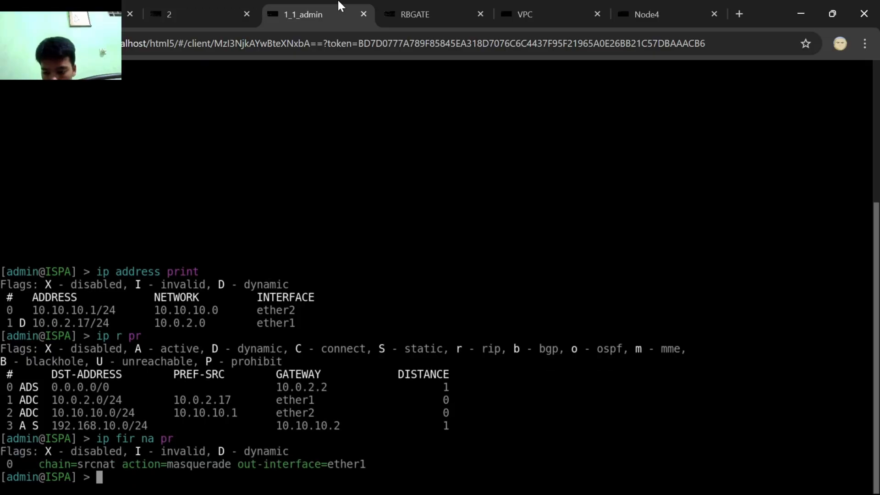
# Print ISPB's firewall NAT rules with ip fir nat pr.
pyautogui.click(252, 2)
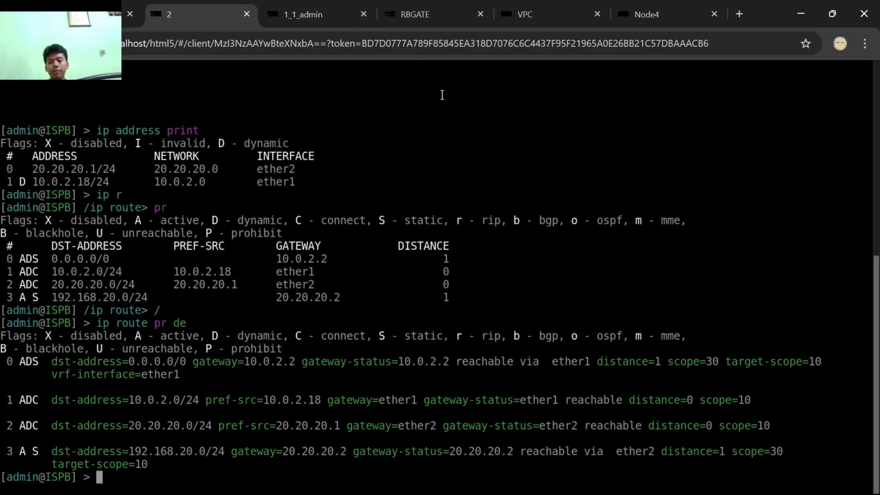
pyautogui.write('ip fir')
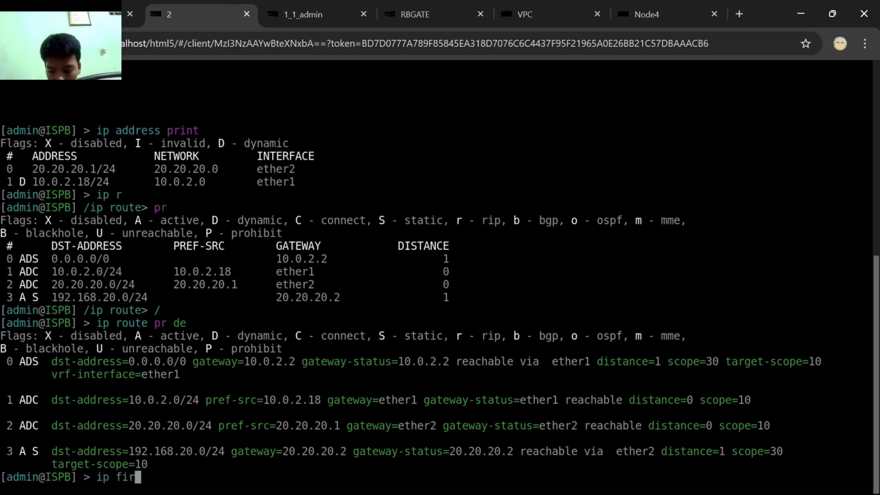
pyautogui.write(' nat')
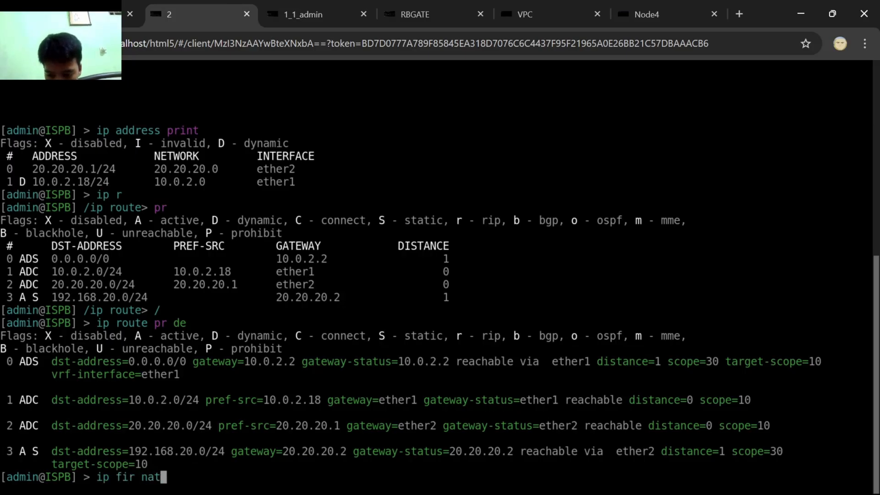
pyautogui.write(' pr')
pyautogui.press('Return')
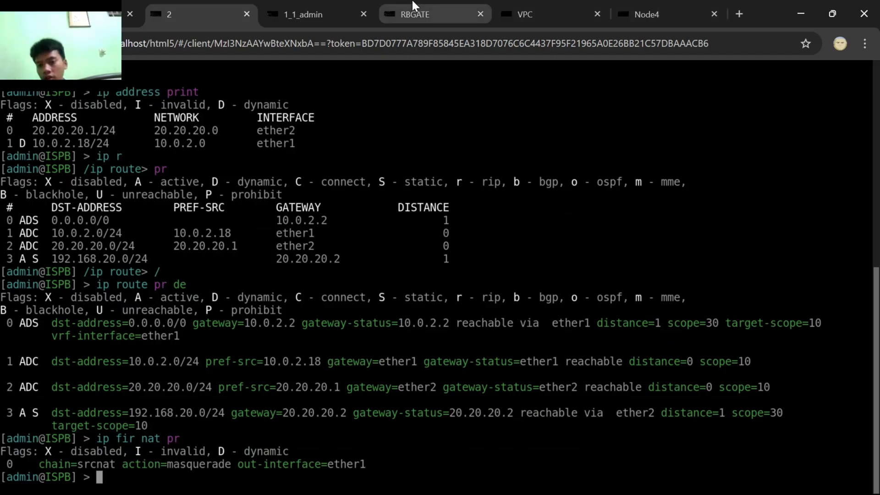
# Compare the NAT listings on ISPA, ISPB and RBGATE against the topology diagram.
pyautogui.click(303, 1)
pyautogui.click(243, 1)
pyautogui.click(262, 1)
pyautogui.click(226, 1)
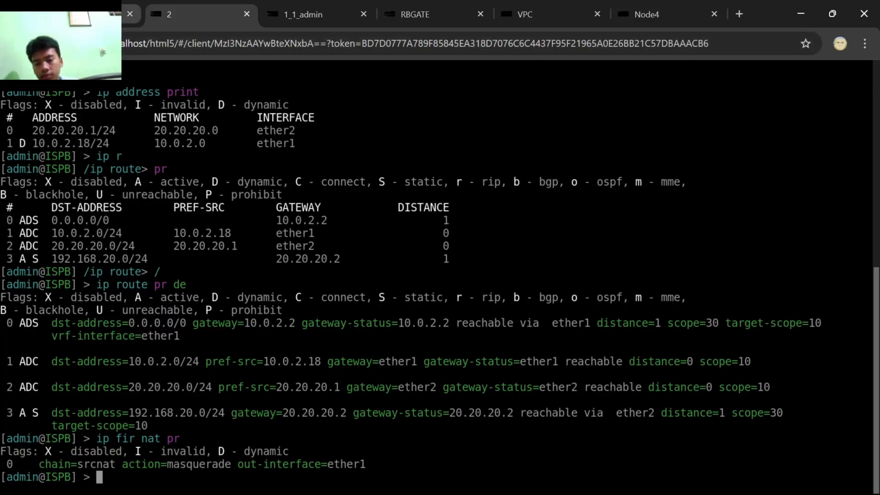
pyautogui.click(91, 5)
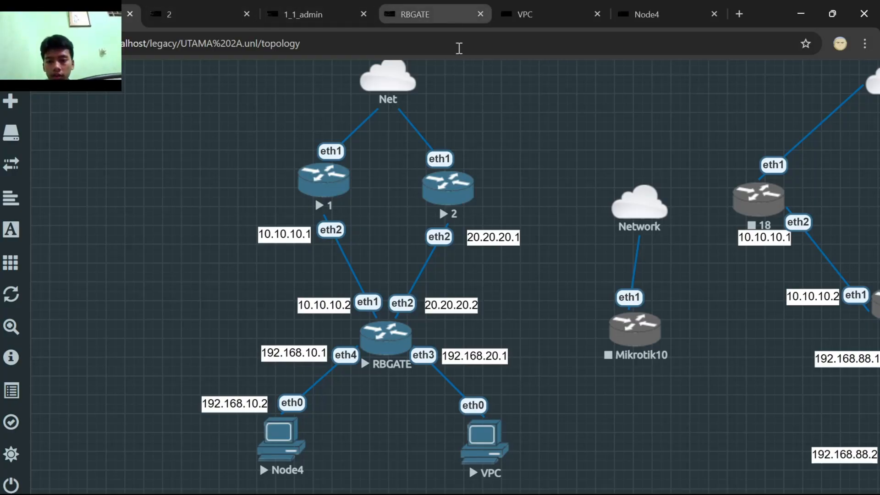
pyautogui.click(457, 2)
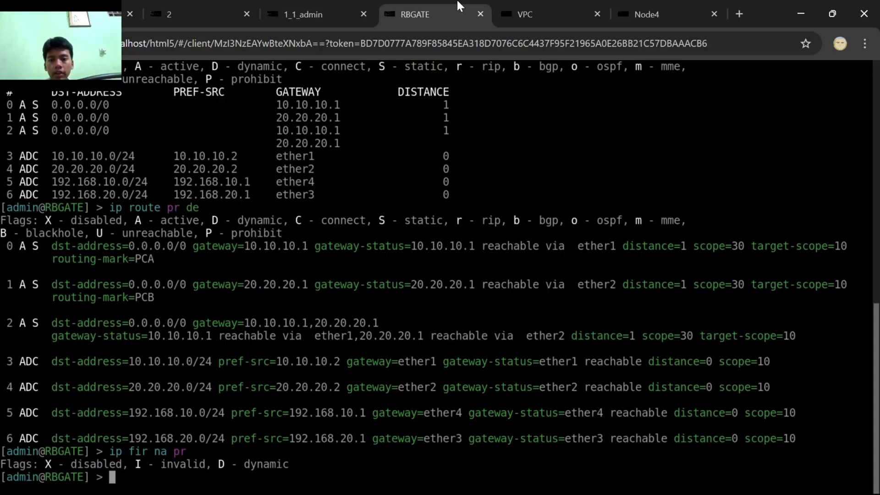
pyautogui.click(348, 2)
pyautogui.click(419, 1)
pyautogui.click(320, 2)
pyautogui.click(408, 2)
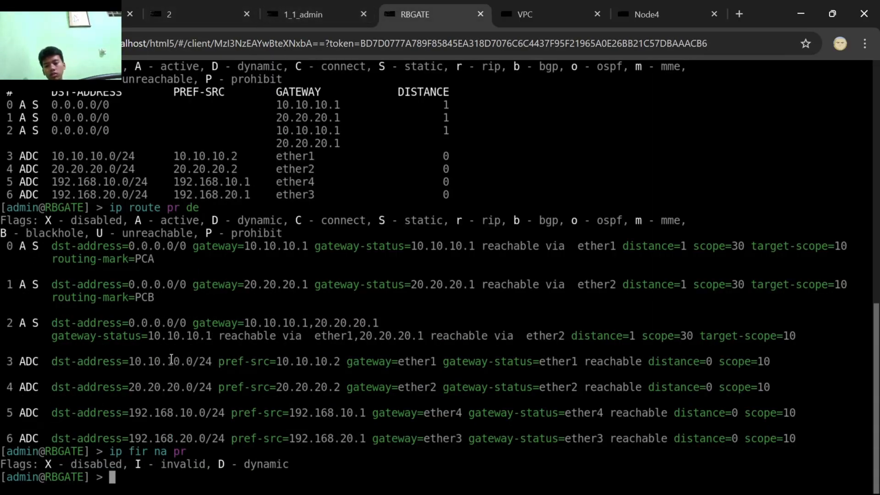
pyautogui.click(324, 2)
# Highlight ISPB's masquerade rule and check it against the topology and ISPA's NAT rule.
pyautogui.click(254, 5)
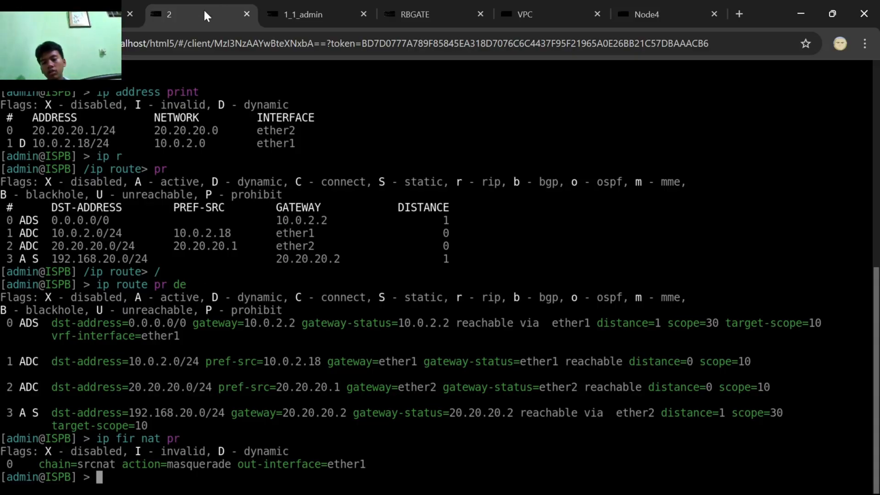
pyautogui.moveTo(21, 464); pyautogui.dragTo(257, 493)
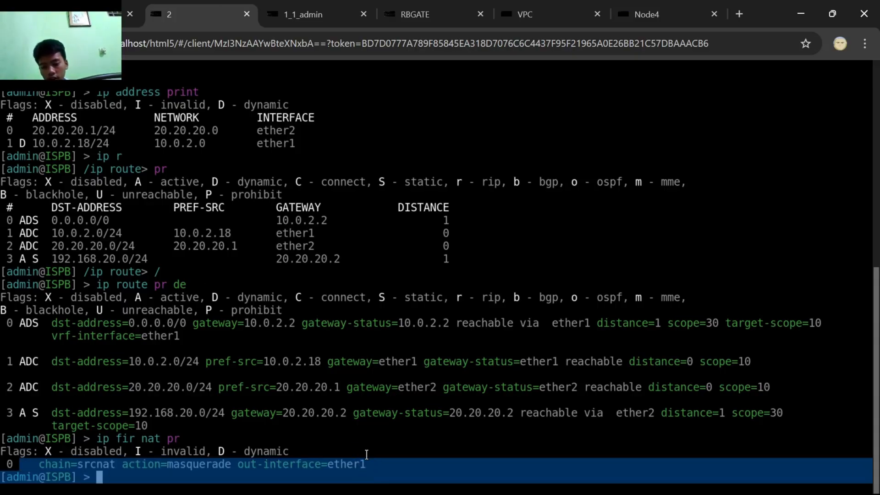
pyautogui.click(286, 413)
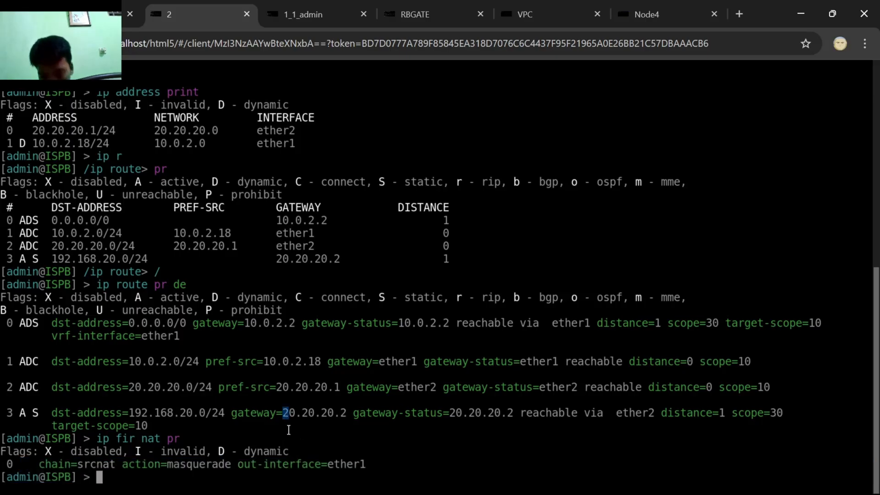
pyautogui.click(103, 15)
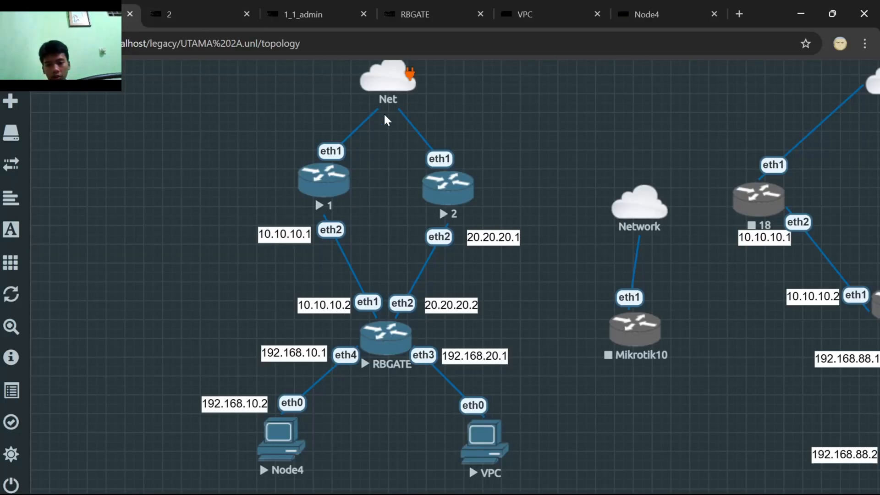
pyautogui.click(282, 15)
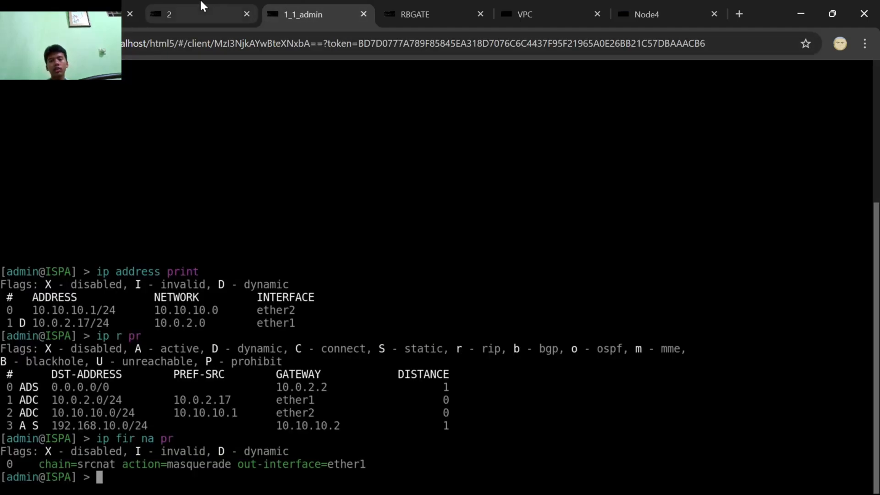
pyautogui.click(201, 3)
# Draft an unexecuted NAT command on ISPA with chain=srcnat, action=masquerade and out-interface=ether1.
pyautogui.click(298, 7)
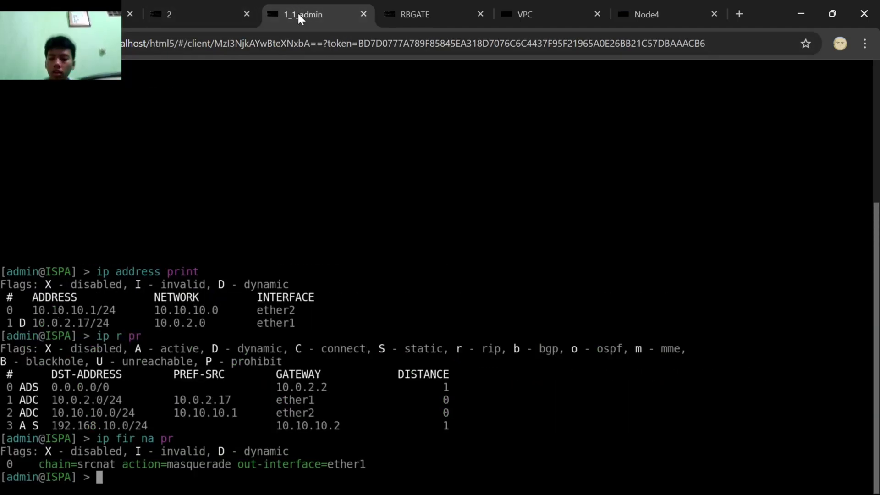
pyautogui.write('ip f')
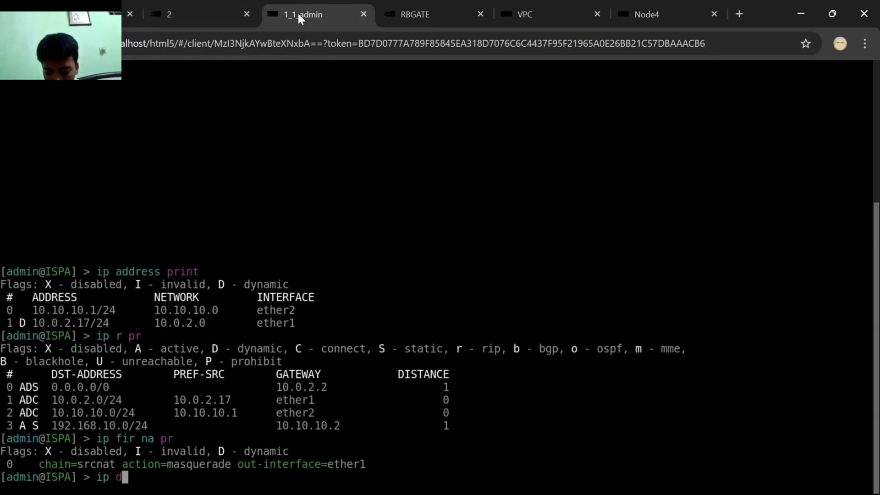
pyautogui.write('irewall n')
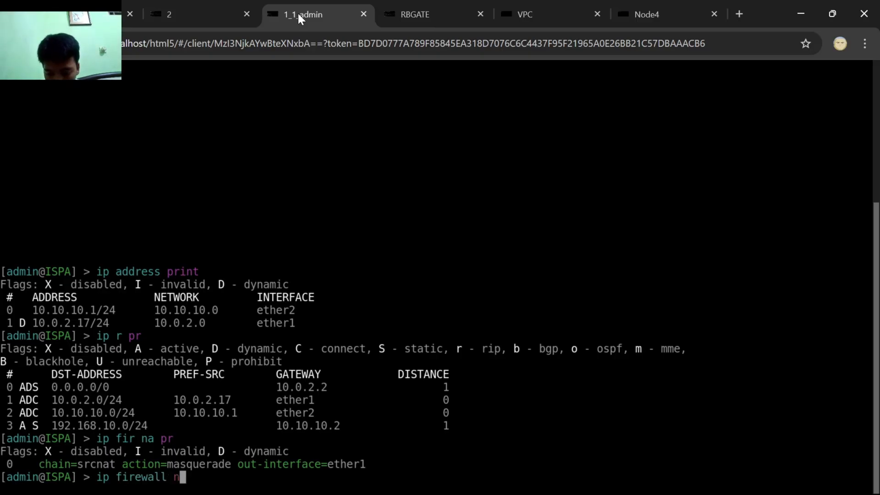
pyautogui.write('at add c')
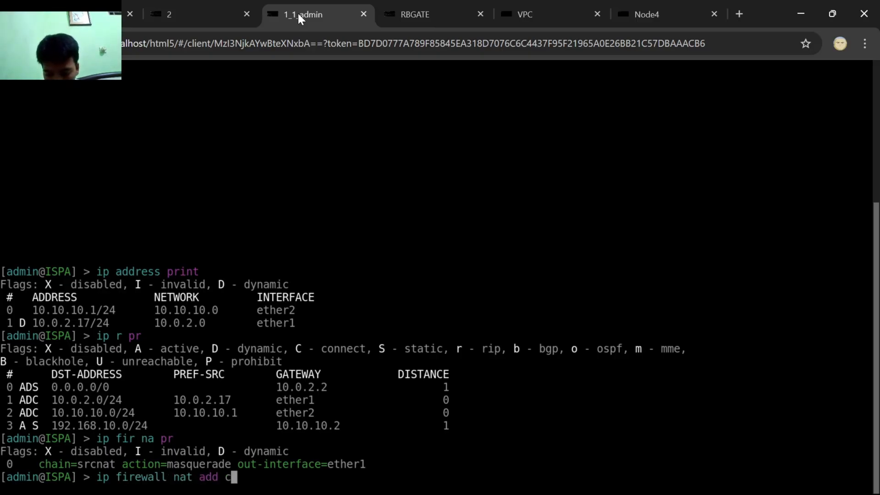
pyautogui.write('hain=sr')
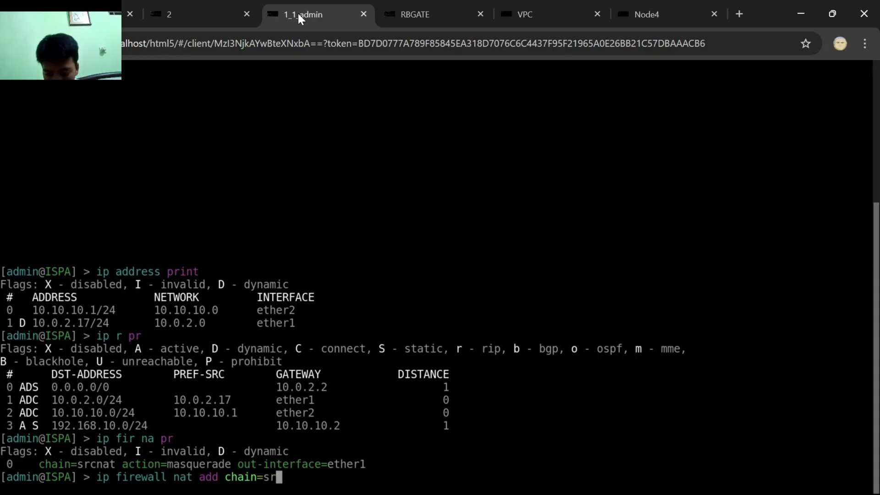
pyautogui.write('cnat action=masquerade ')
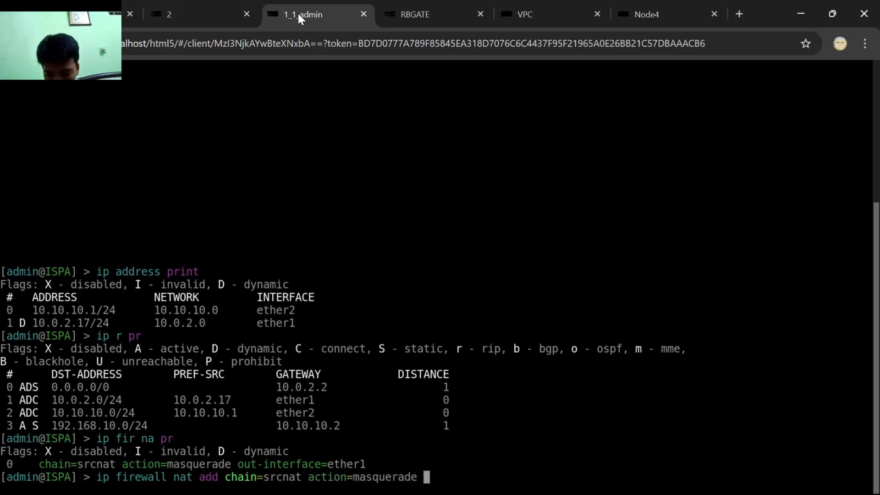
pyautogui.write('out')
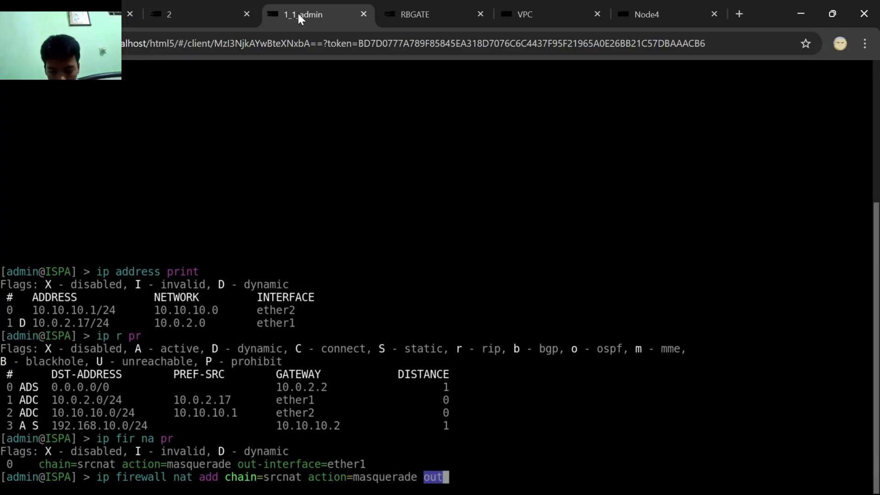
pyautogui.write('i')
pyautogui.press('BackSpace')
pyautogui.write('in')
pyautogui.press('BackSpace')
pyautogui.press('BackSpace')
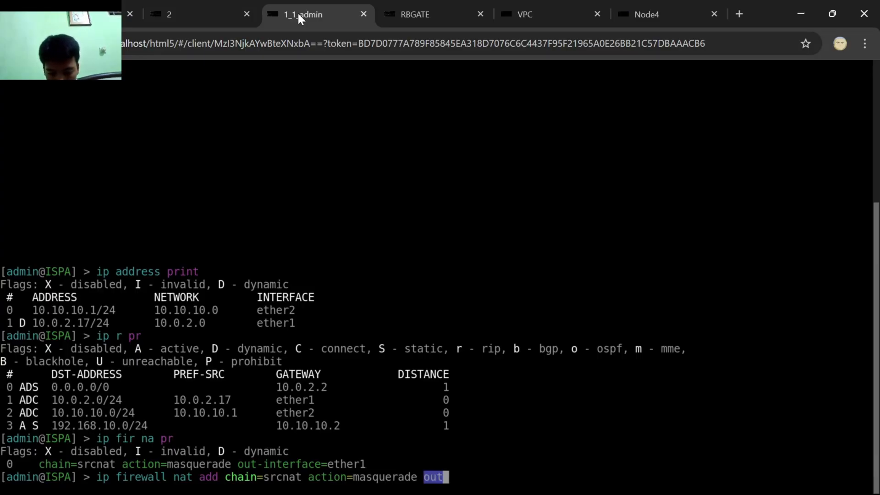
pyautogui.write('-in')
pyautogui.press('Tab')
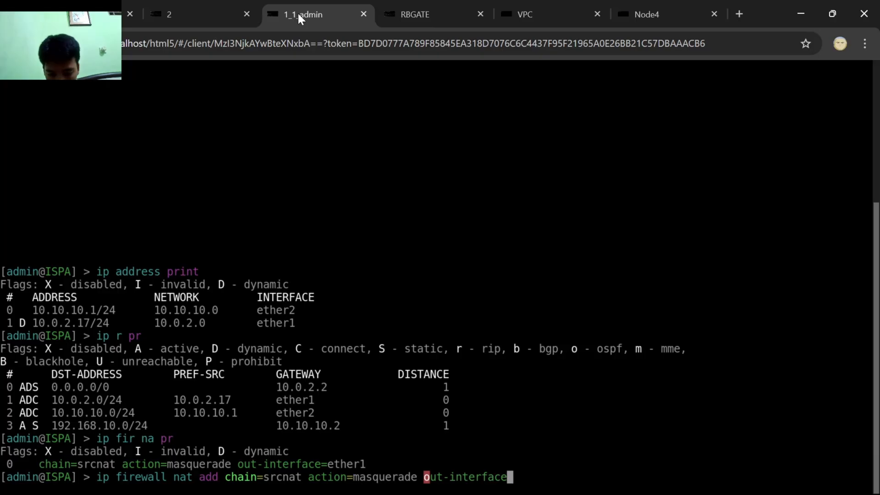
pyautogui.write('=ether')
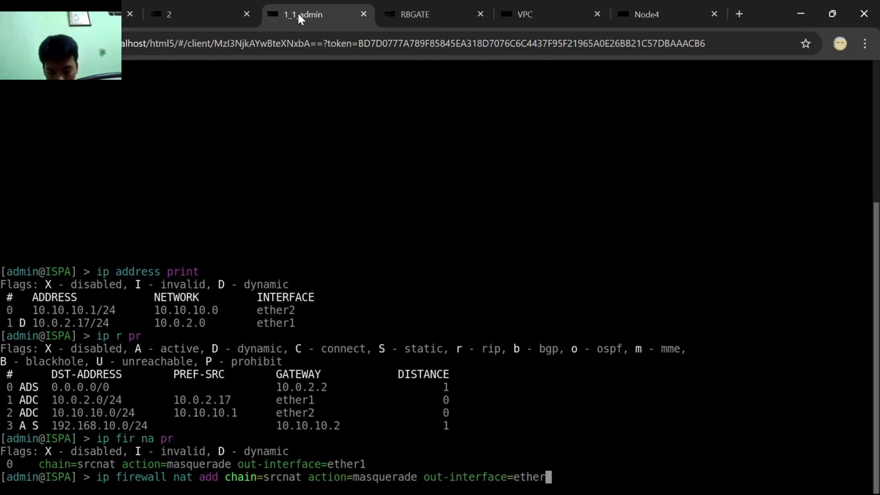
pyautogui.write('1')
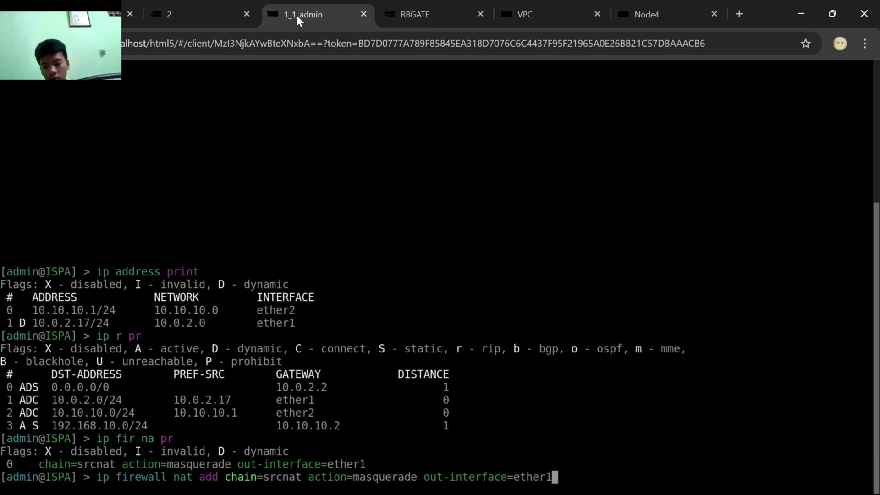
# Check the router links in the topology and erase the entire drafted NAT command on ISPA.
pyautogui.click(127, 6)
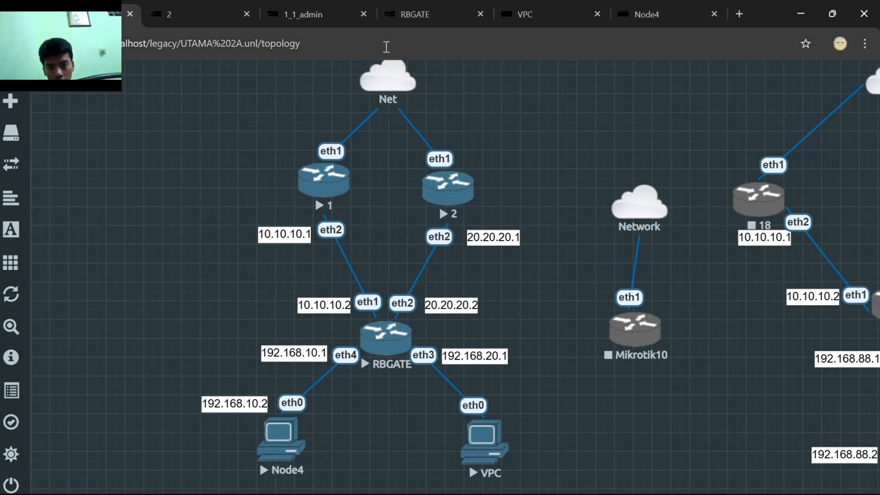
pyautogui.click(288, 1)
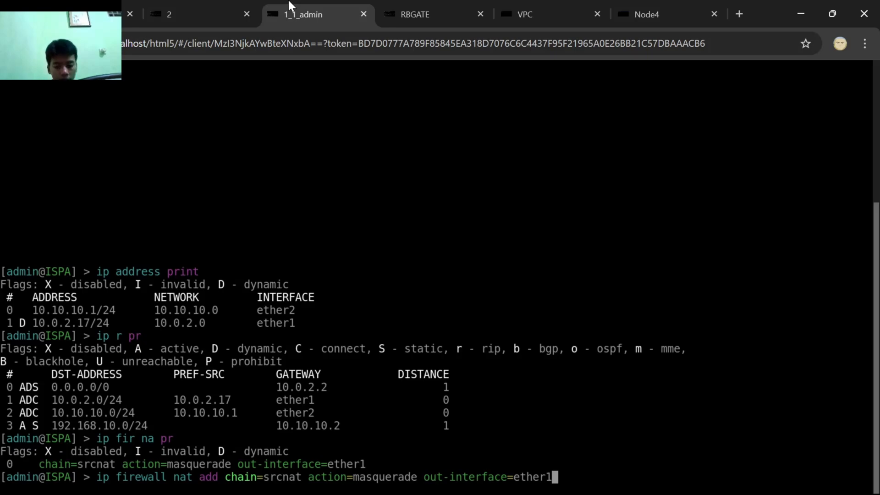
pyautogui.press('BackSpace')
pyautogui.press('BackSpace')
pyautogui.press('BackSpace')
pyautogui.press('BackSpace')
pyautogui.press('BackSpace')
pyautogui.press('BackSpace')
pyautogui.press('BackSpace')
pyautogui.press('BackSpace')
pyautogui.press('BackSpace')
pyautogui.press('BackSpace')
pyautogui.press('BackSpace')
pyautogui.press('BackSpace')
pyautogui.press('BackSpace')
pyautogui.press('BackSpace')
pyautogui.press('BackSpace')
pyautogui.press('BackSpace')
pyautogui.press('BackSpace')
pyautogui.press('BackSpace')
pyautogui.press('BackSpace')
pyautogui.press('BackSpace')
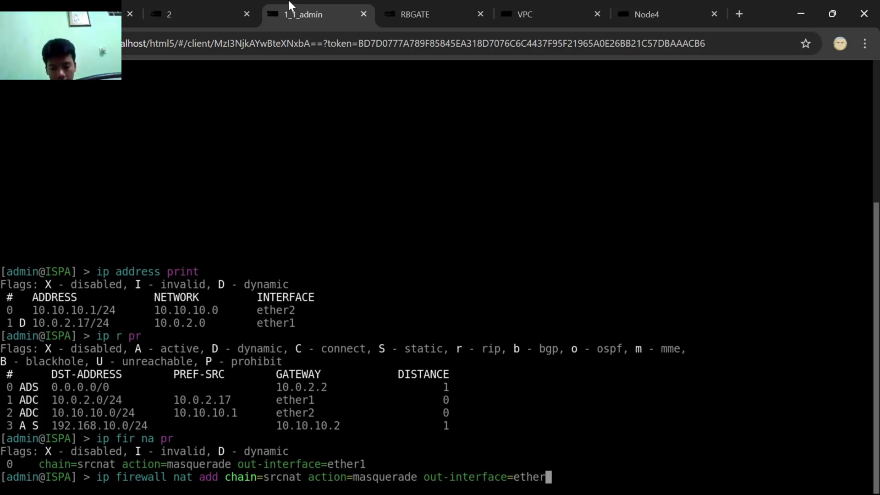
pyautogui.press('BackSpace')
pyautogui.press('BackSpace')
pyautogui.press('BackSpace')
pyautogui.press('BackSpace')
pyautogui.press('BackSpace')
pyautogui.press('BackSpace')
pyautogui.press('BackSpace')
pyautogui.press('BackSpace')
pyautogui.press('BackSpace')
pyautogui.press('BackSpace')
pyautogui.press('BackSpace')
pyautogui.press('BackSpace')
pyautogui.press('BackSpace')
pyautogui.press('BackSpace')
pyautogui.press('BackSpace')
pyautogui.press('BackSpace')
pyautogui.press('BackSpace')
pyautogui.press('BackSpace')
pyautogui.press('BackSpace')
pyautogui.press('BackSpace')
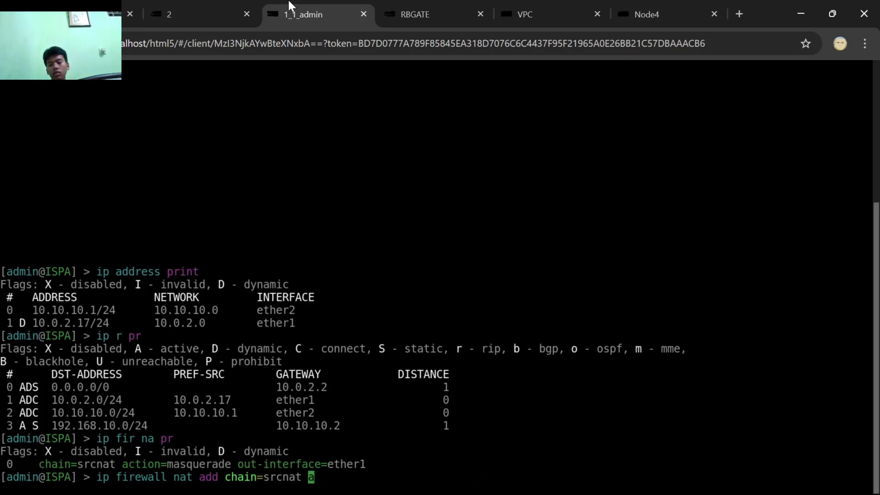
pyautogui.press('BackSpace')
pyautogui.press('BackSpace')
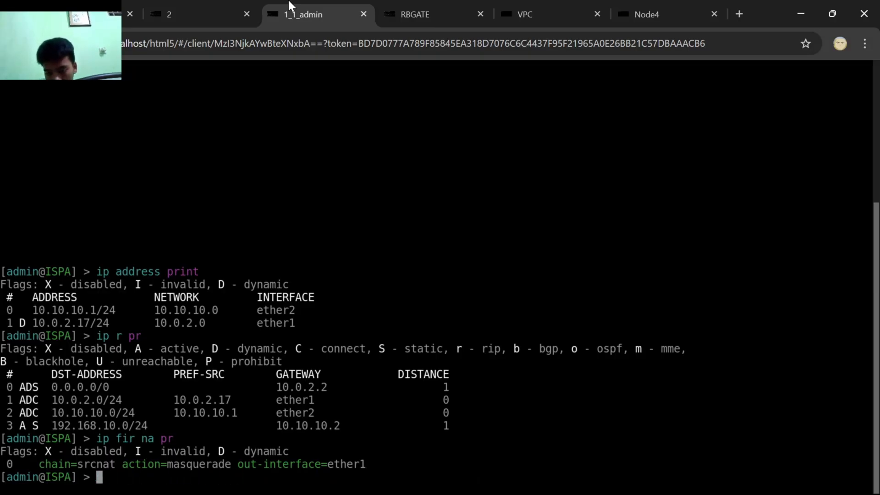
# Add a NAT rule on ISPB with chain=srcnat, action=masquerade and out-interface=ether1, checking the uplink interface in the topology before executing it.
pyautogui.click(127, 6)
pyautogui.click(202, 15)
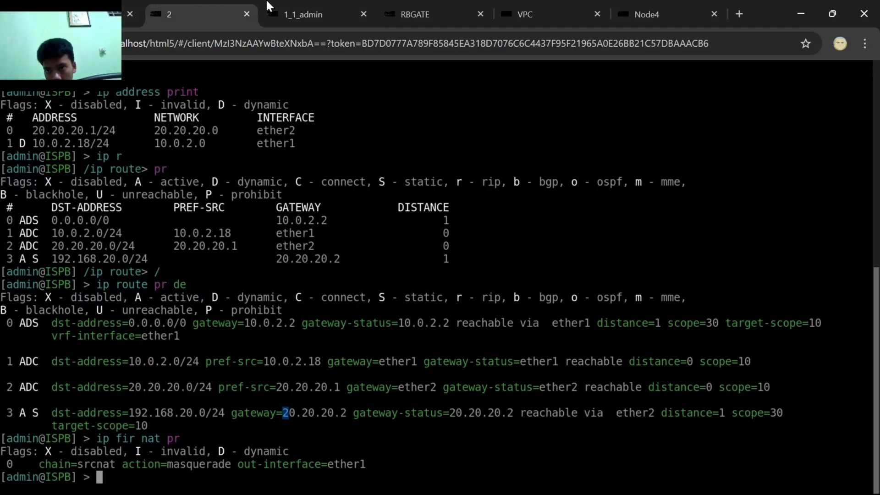
pyautogui.write('ip fi')
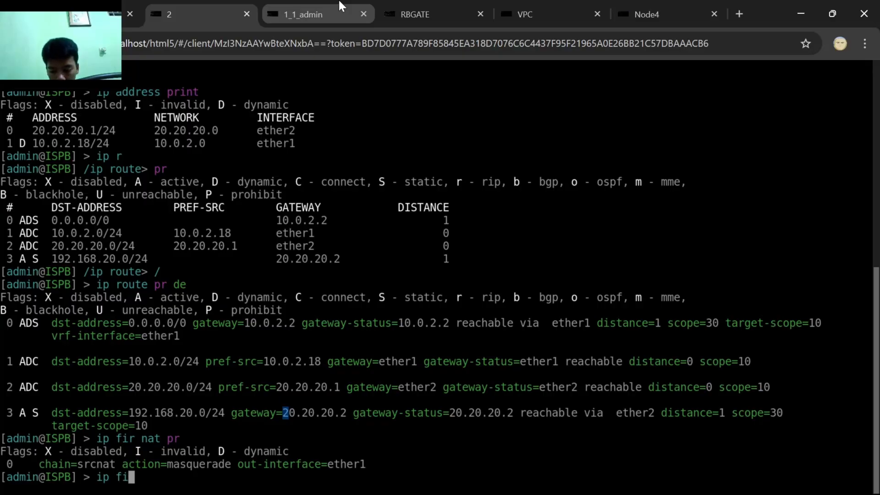
pyautogui.write('rewall nat a')
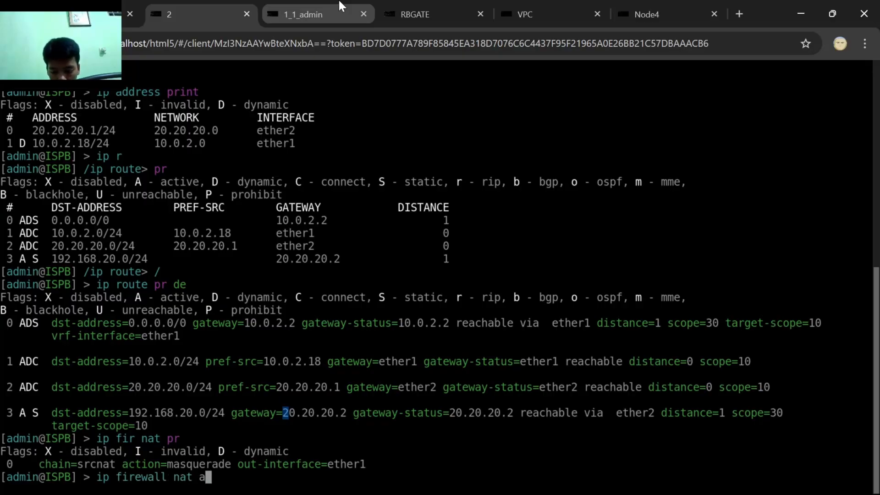
pyautogui.write('dd chain=')
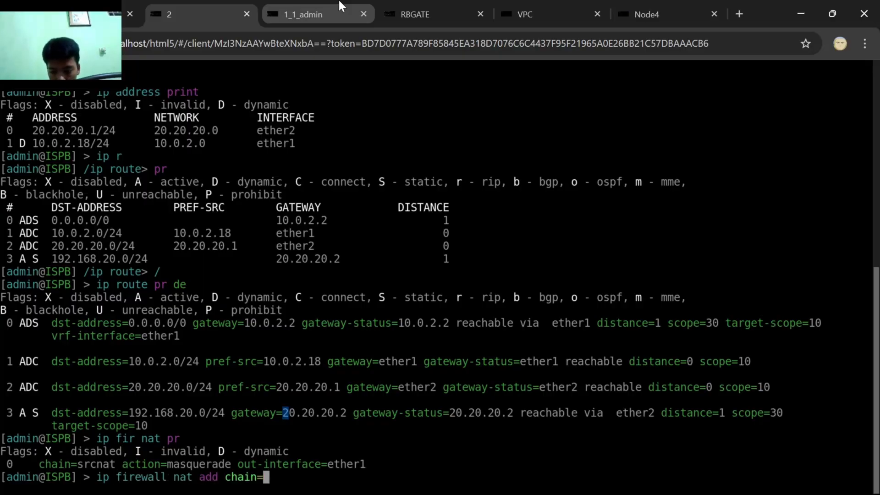
pyautogui.write('srcnat a')
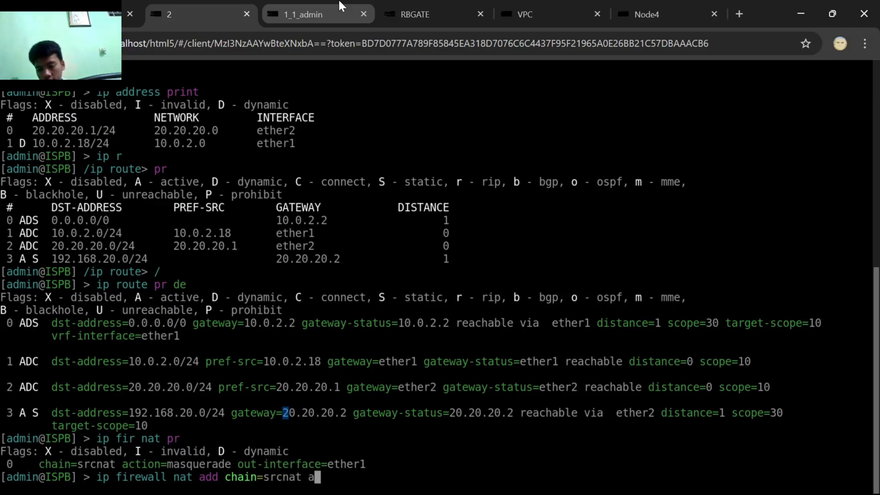
pyautogui.write('ction=masquerade ')
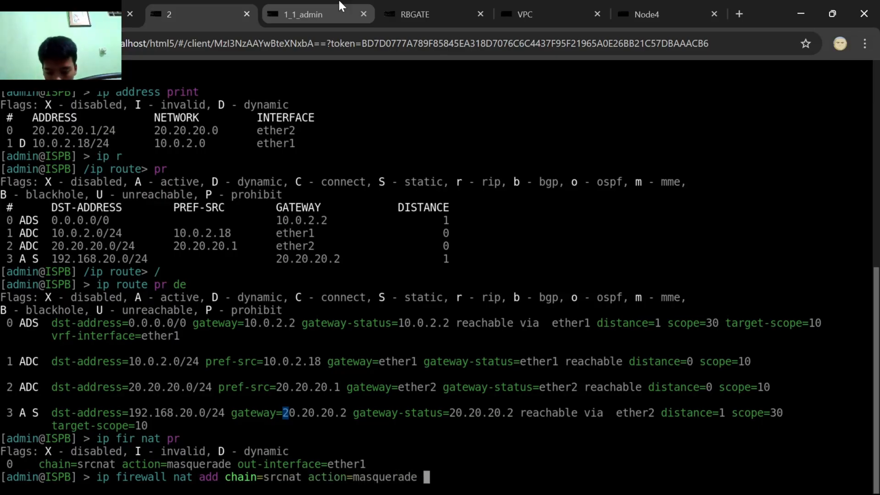
pyautogui.write('out')
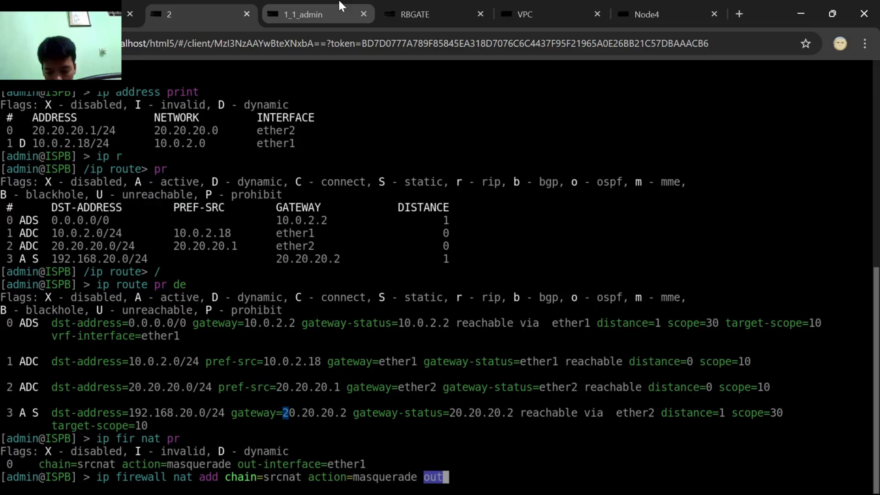
pyautogui.write('-in')
pyautogui.press('Tab')
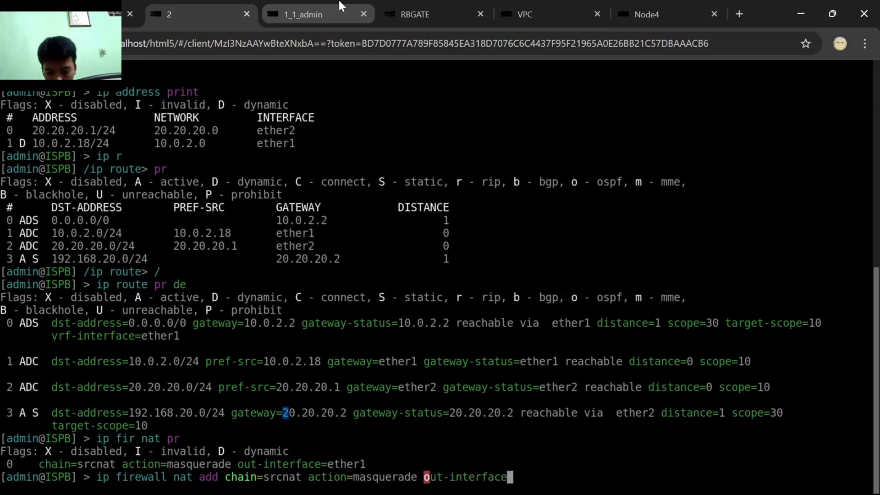
pyautogui.write('=ether')
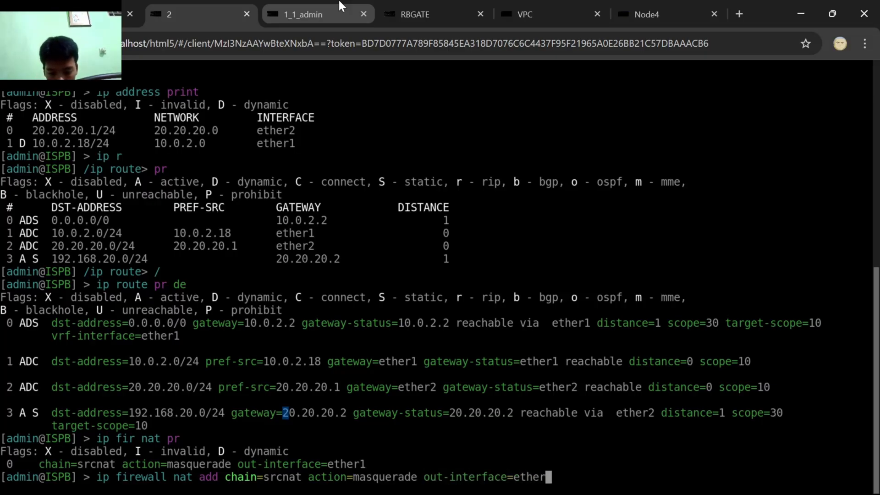
pyautogui.write('1')
pyautogui.click(103, 14)
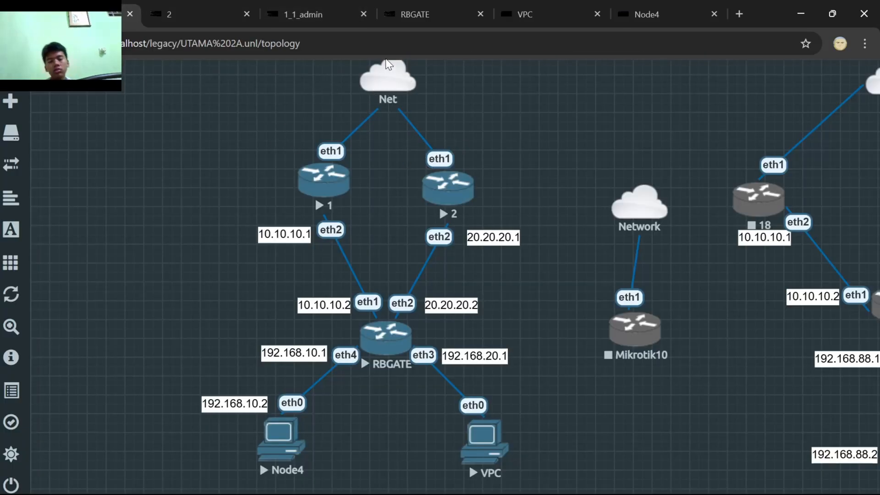
pyautogui.click(231, 1)
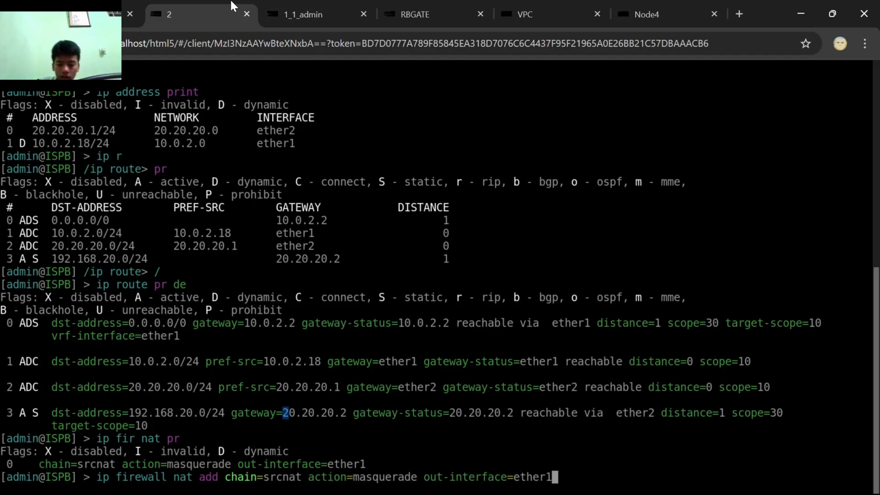
pyautogui.press('Return')
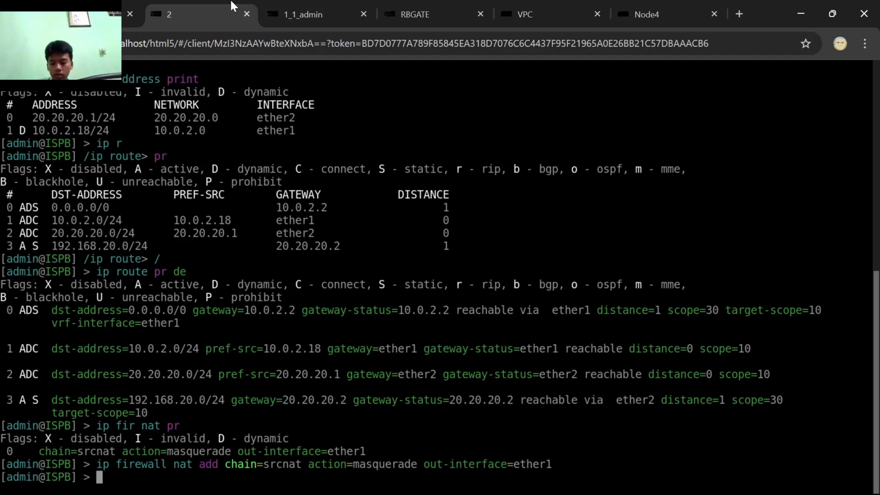
# List ISPB's NAT rules and remove the duplicate masquerade rule, number 1.
pyautogui.press('Up')
pyautogui.press('Up')
pyautogui.press('Return')
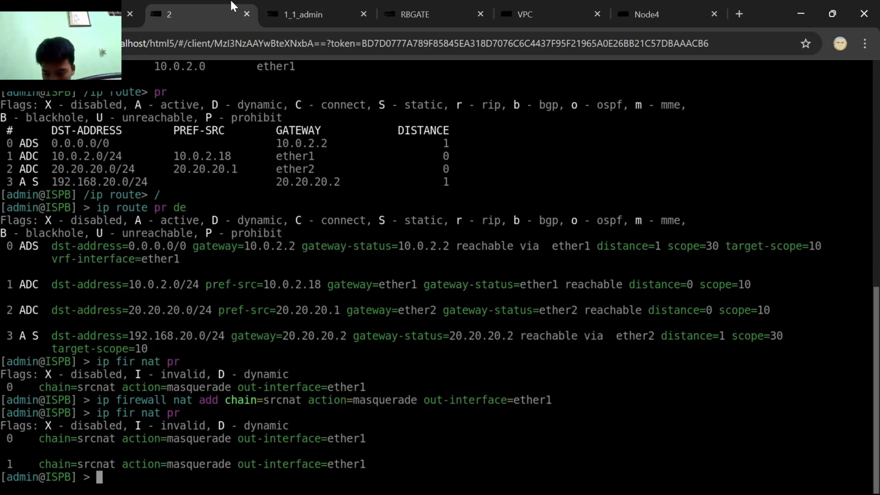
pyautogui.press('Up')
pyautogui.press('BackSpace')
pyautogui.press('BackSpace')
pyautogui.press('BackSpace')
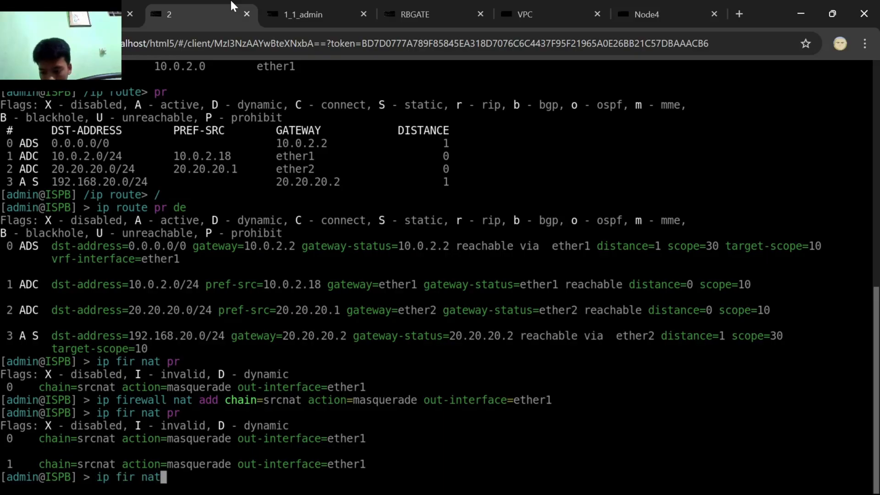
pyautogui.write('rem')
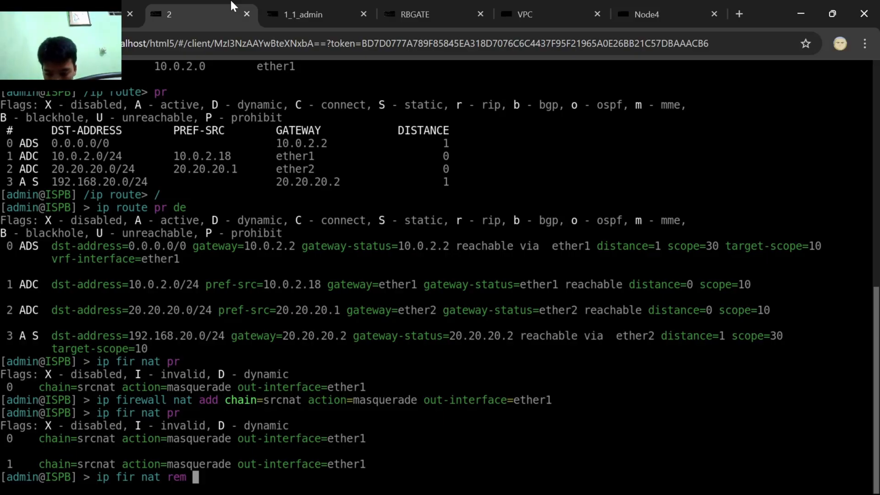
pyautogui.write('n')
pyautogui.press('Tab')
pyautogui.write('1')
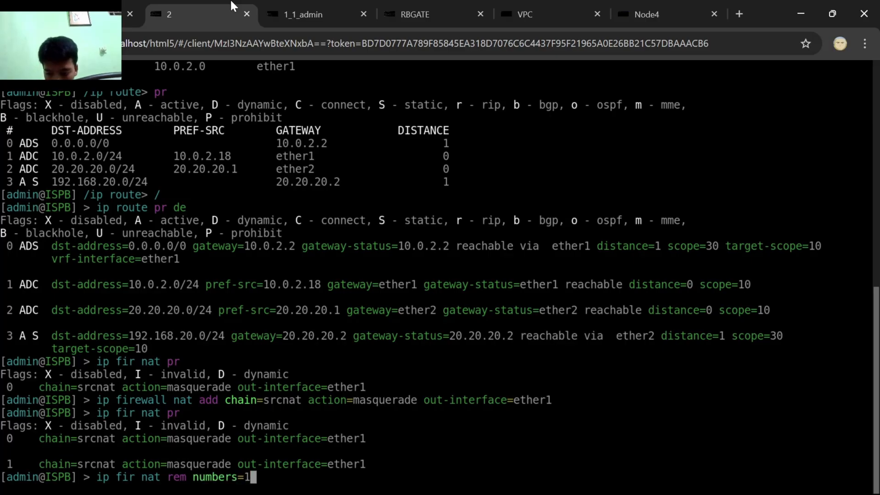
pyautogui.press('Return')
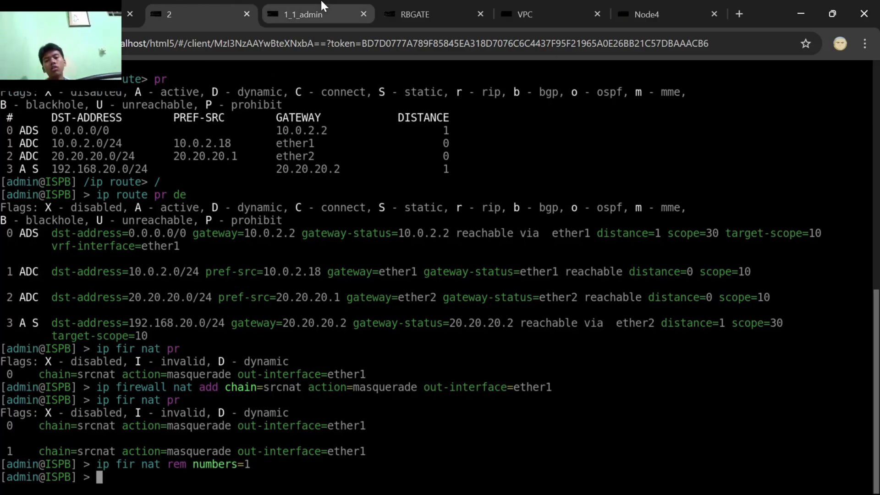
# Review RBGATE's listings and the topology, and test internet connectivity from Node4 with a ping to 8.8.8.8.
pyautogui.click(424, 15)
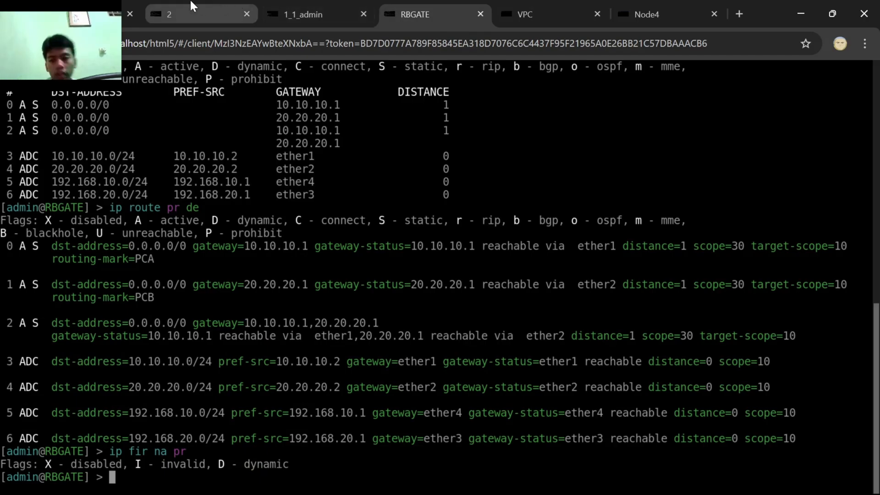
pyautogui.click(92, 10)
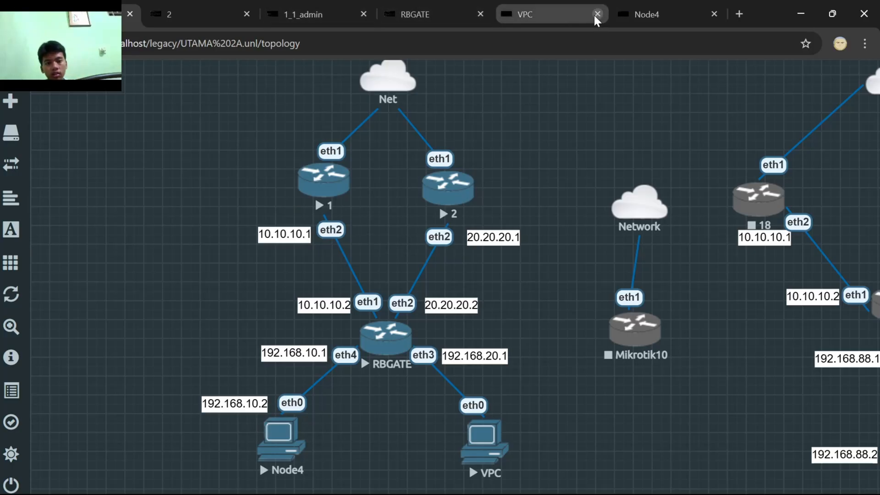
pyautogui.click(636, 1)
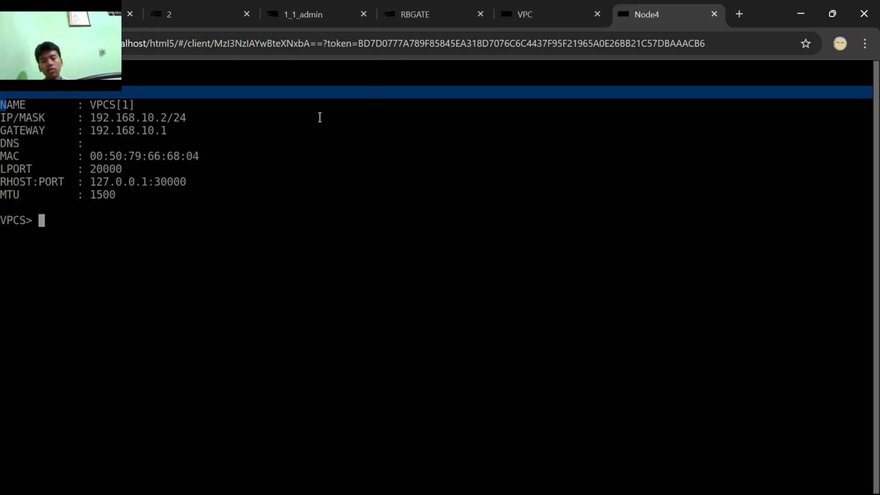
pyautogui.click(285, 143)
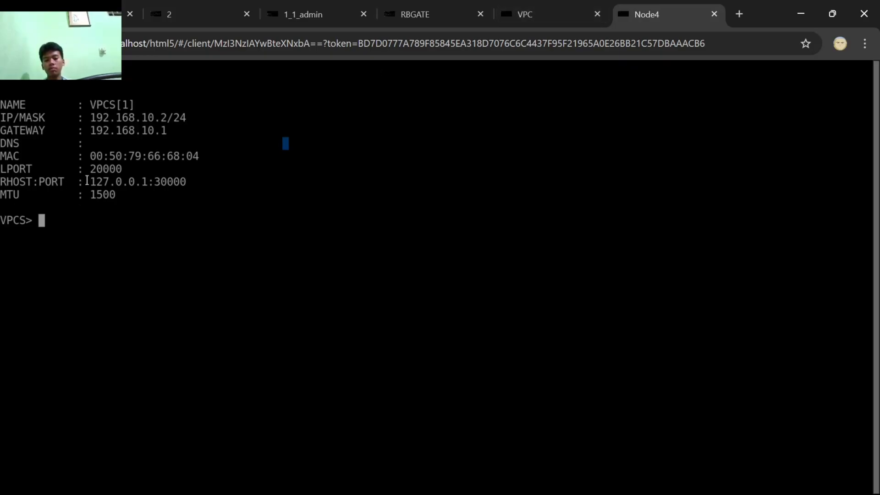
pyautogui.write('ping ')
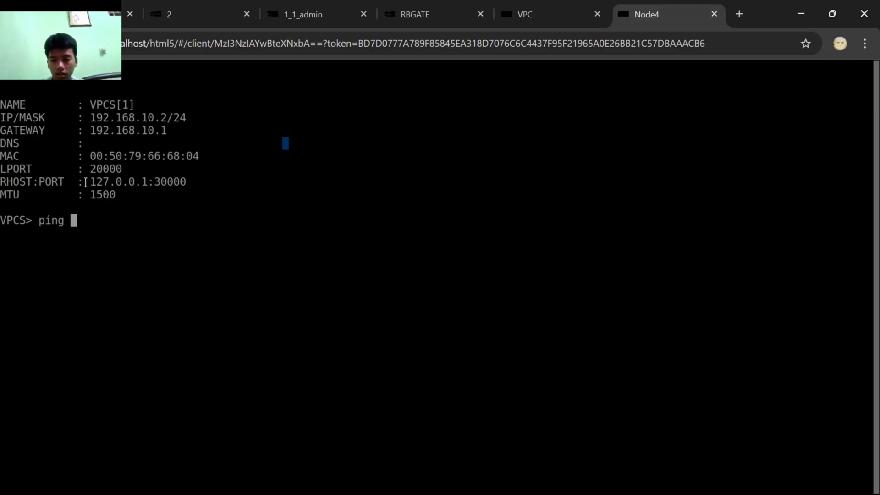
pyautogui.write('8.8.8.8')
pyautogui.press('Return')
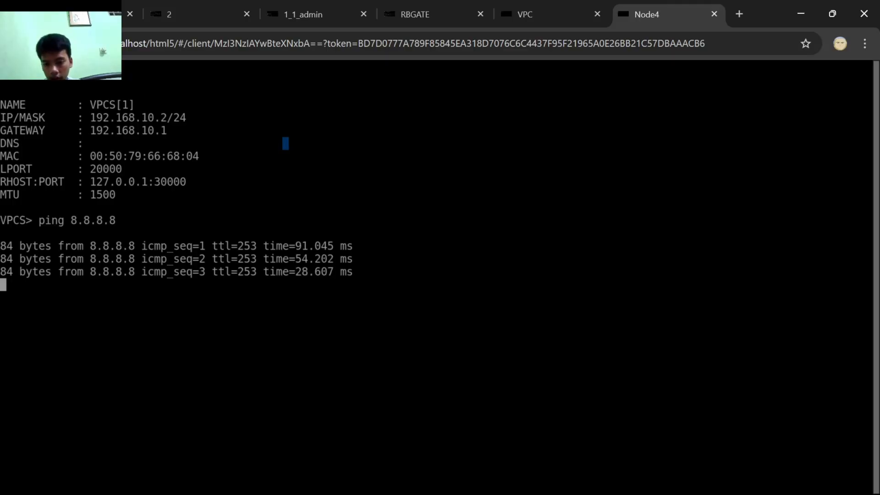
pyautogui.hotkey('ctrl', 'c')
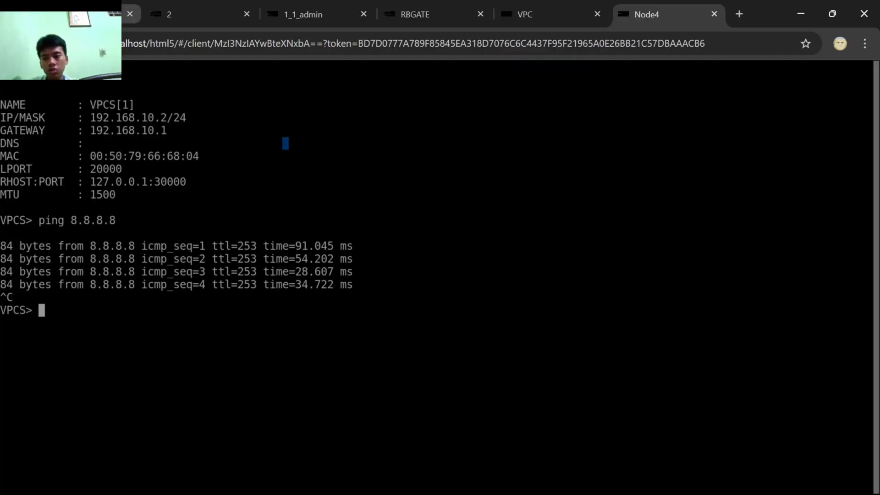
# Check Node4's path in the topology and trace the route from Node4 to 8.8.8.8, stopping it after several hops.
pyautogui.click(92, 14)
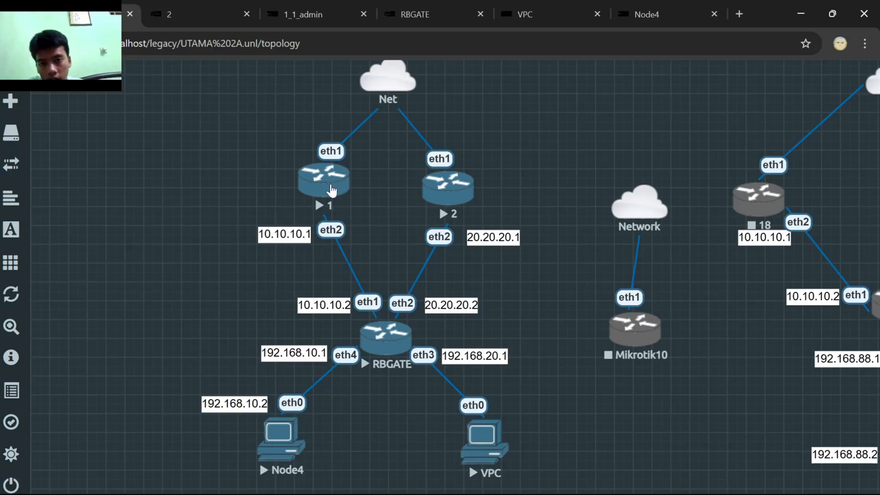
pyautogui.click(687, 1)
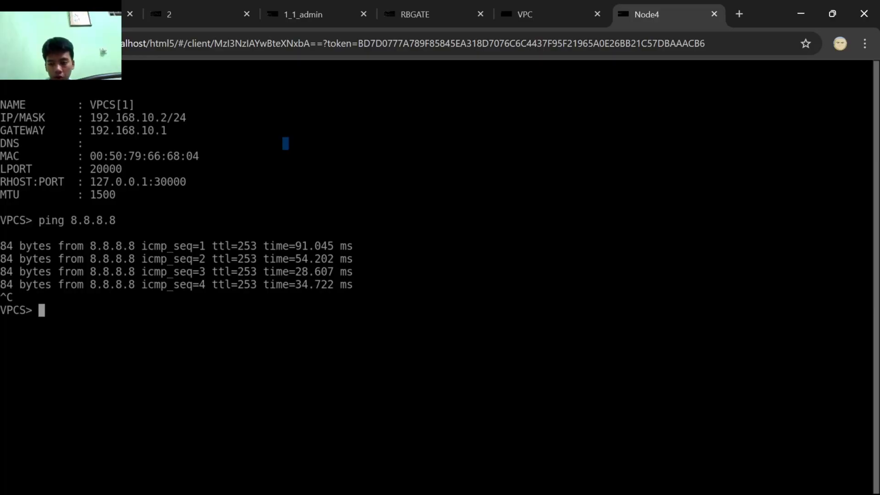
pyautogui.write('tra')
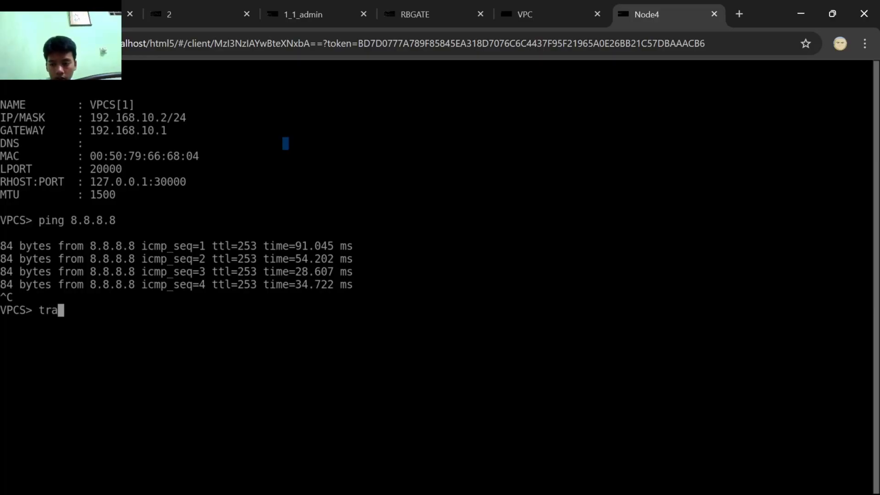
pyautogui.write('ce ')
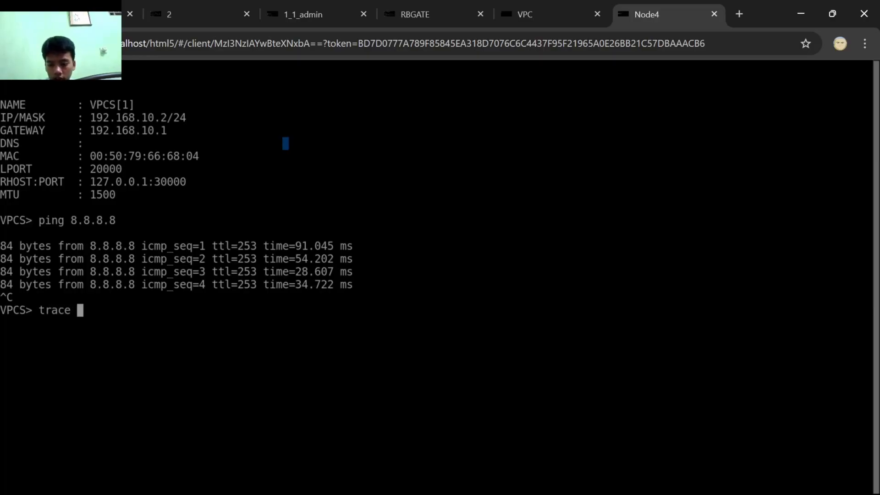
pyautogui.write('8')
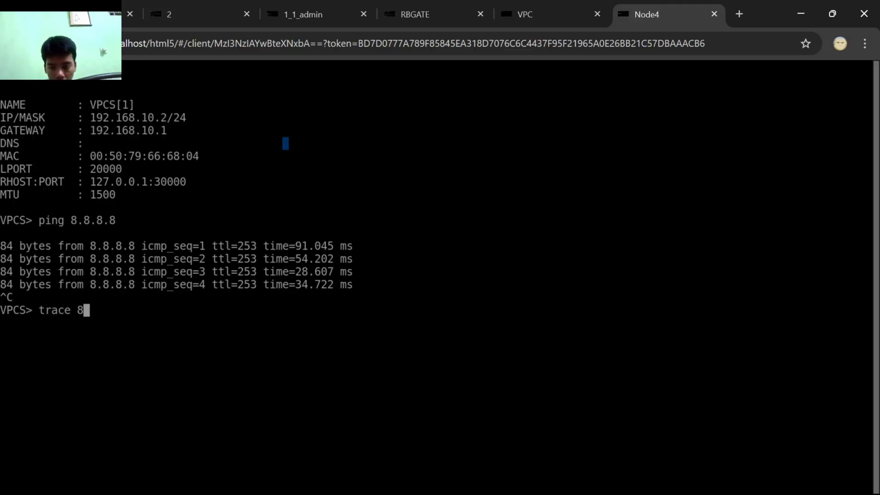
pyautogui.write('.8.8.8')
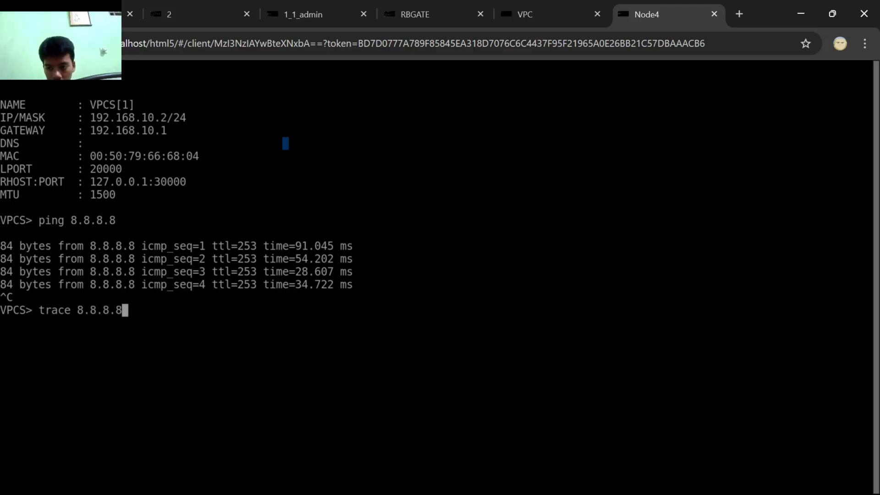
pyautogui.press('Return')
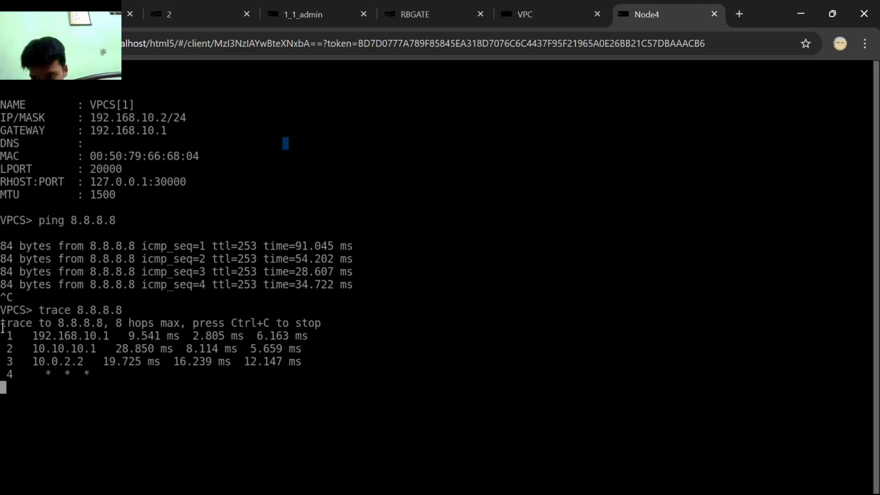
pyautogui.hotkey('ctrl', 'c')
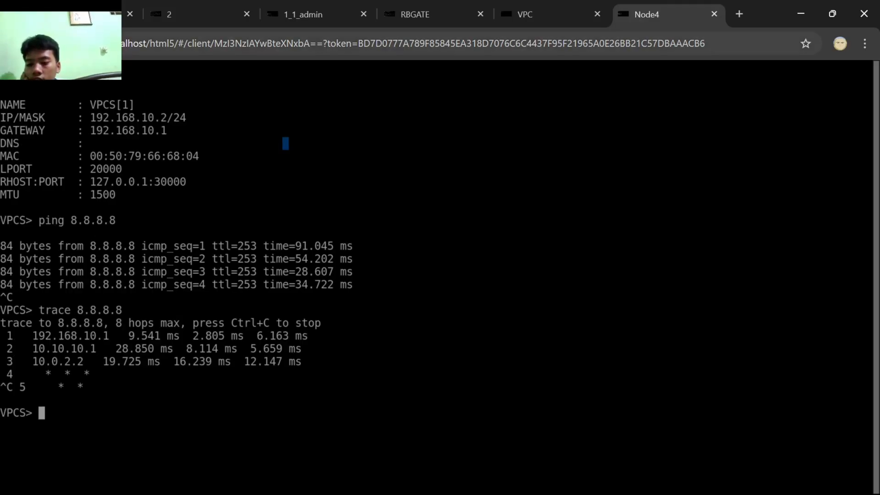
# Compare Node4's trace with the topology and highlight its second hop, 10.10.10.1.
pyautogui.click(92, 14)
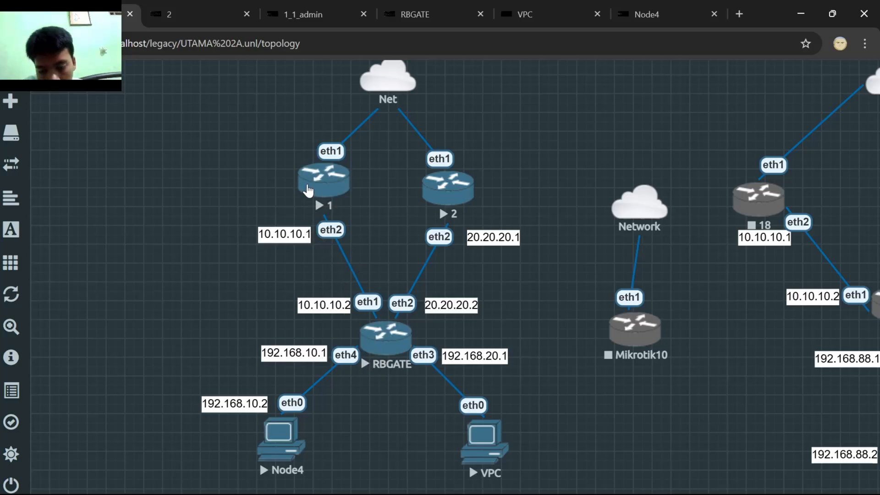
pyautogui.click(544, 3)
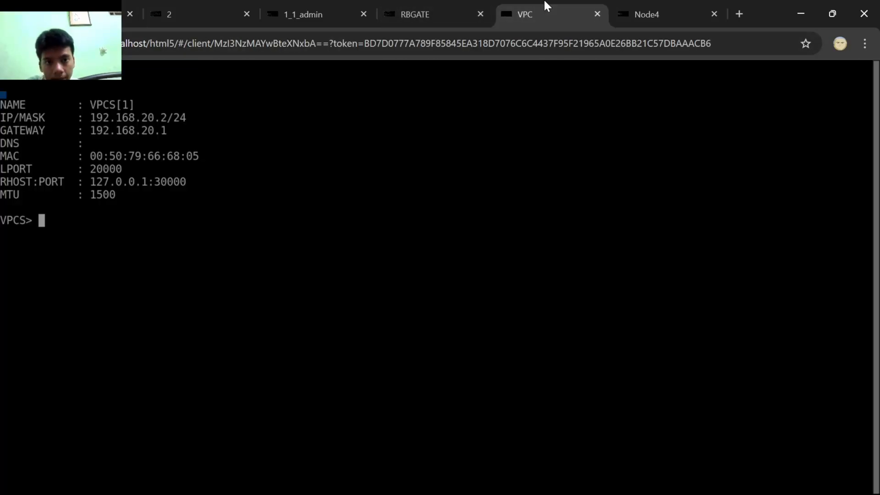
pyautogui.click(617, 2)
pyautogui.moveTo(1, 350)
pyautogui.mouseDown()
pyautogui.moveTo(193, 349)
pyautogui.moveTo(328, 362)
pyautogui.moveTo(325, 348)
pyautogui.moveTo(305, 355)
pyautogui.mouseUp()
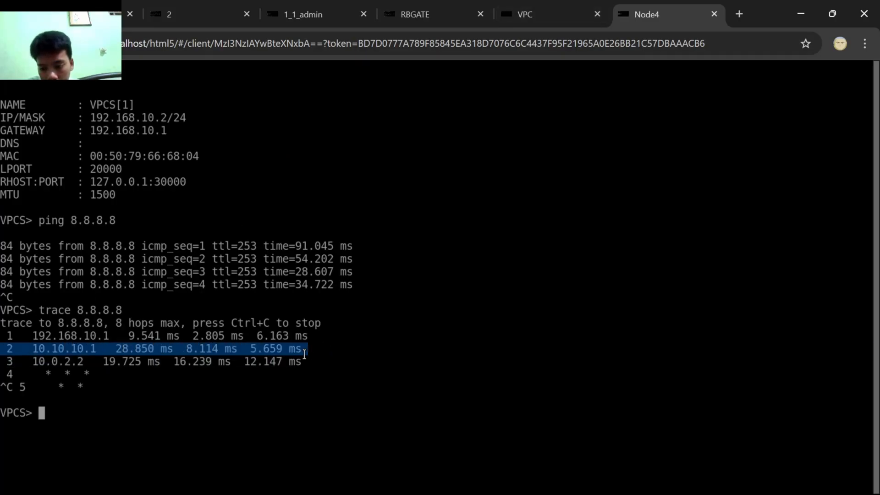
# Go through the hops of Node4's trace in order and check them against the topology.
pyautogui.moveTo(1, 355)
pyautogui.mouseDown()
pyautogui.moveTo(310, 356)
pyautogui.moveTo(304, 362)
pyautogui.mouseUp()
pyautogui.click(49, 335)
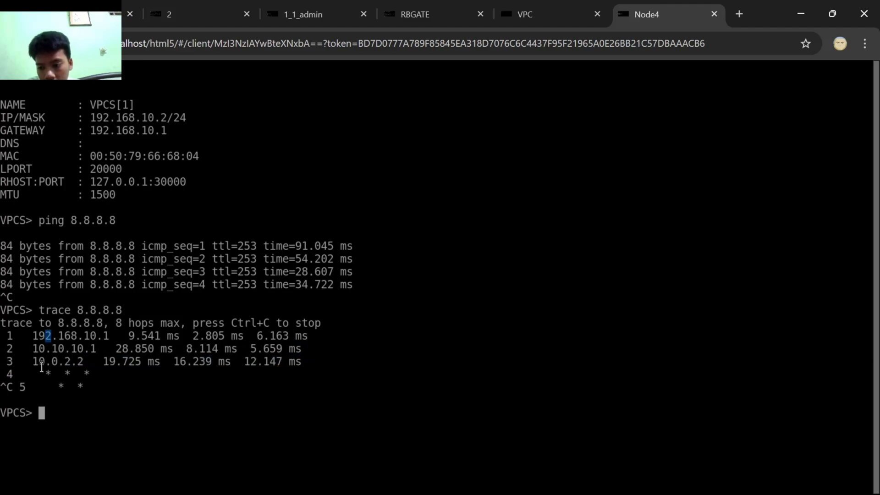
pyautogui.click(6, 372)
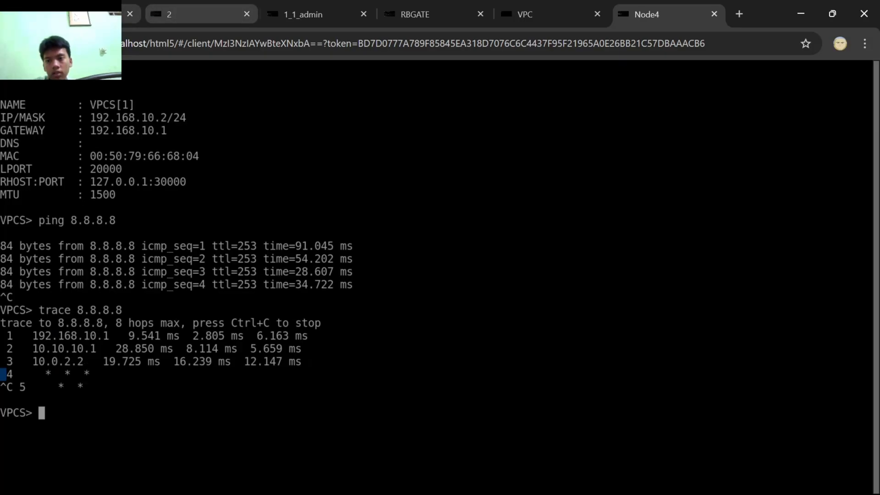
pyautogui.click(117, 14)
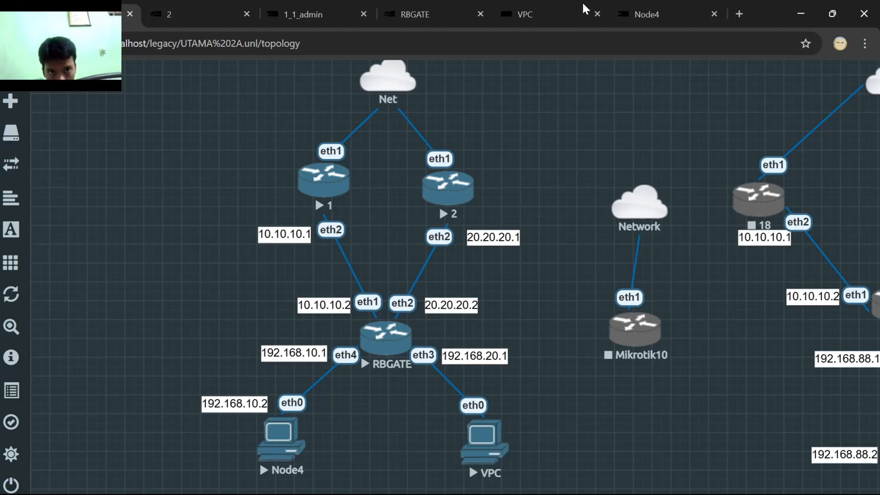
# Test internet connectivity from VPC with a ping to 8.8.8.8, stopping it after a few replies.
pyautogui.click(571, 6)
pyautogui.write('pi')
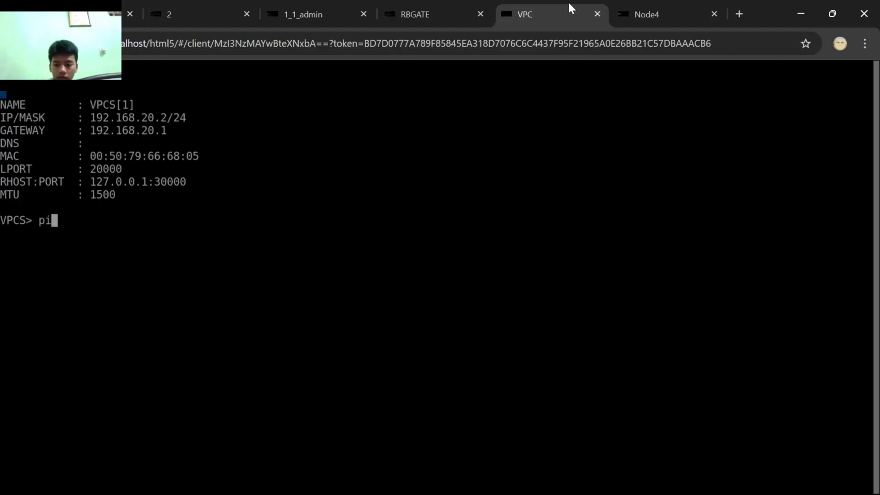
pyautogui.write('ng 8.8.8.8')
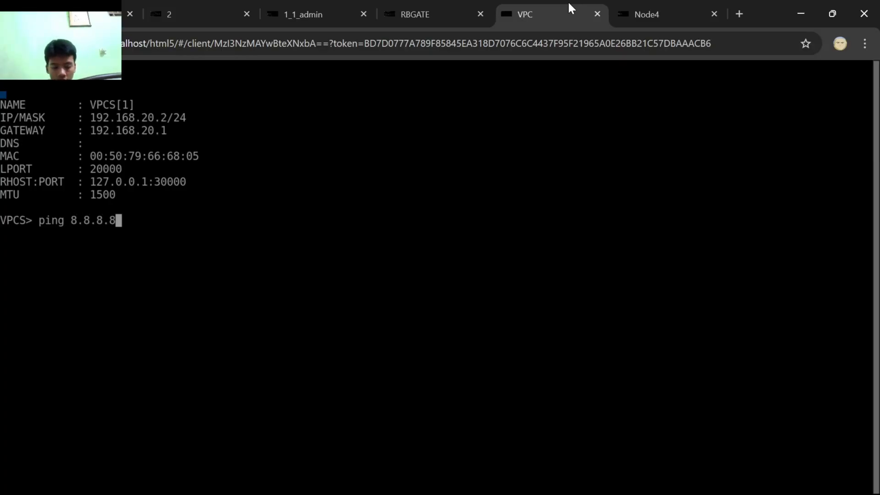
pyautogui.press('Return')
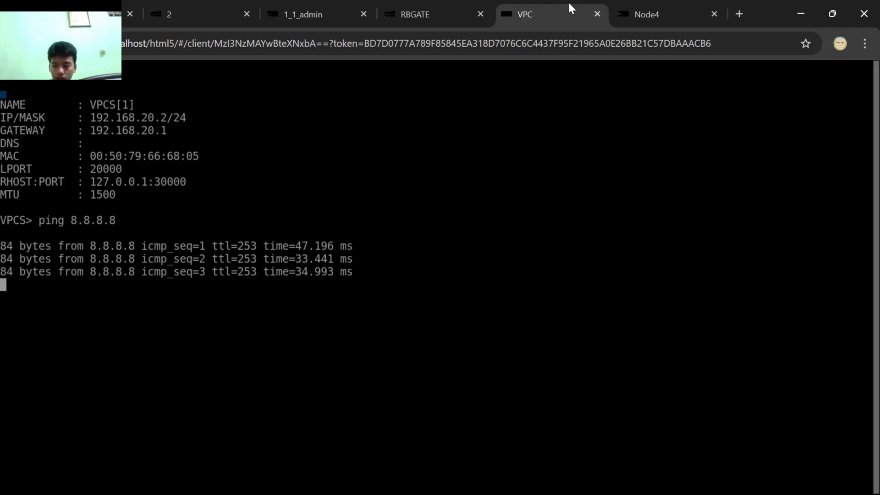
pyautogui.hotkey('ctrl', 'c')
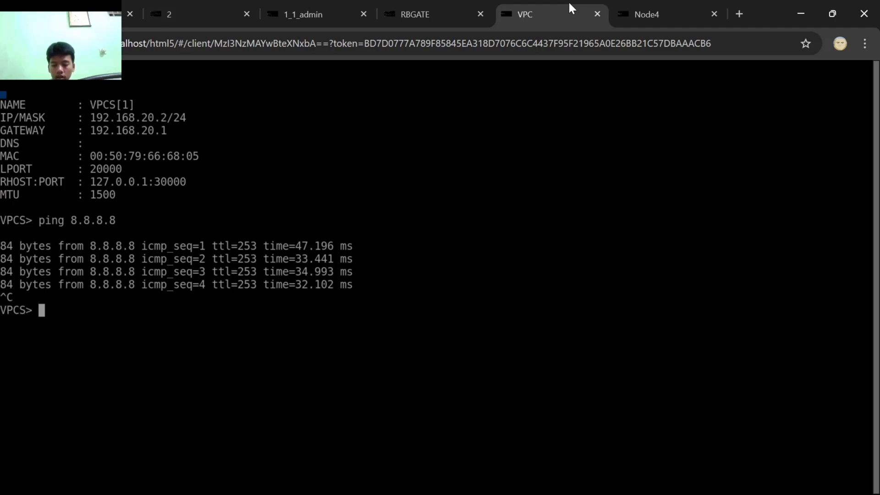
# Trace the route from VPC to 8.8.8.8.
pyautogui.write('tar')
pyautogui.press('BackSpace')
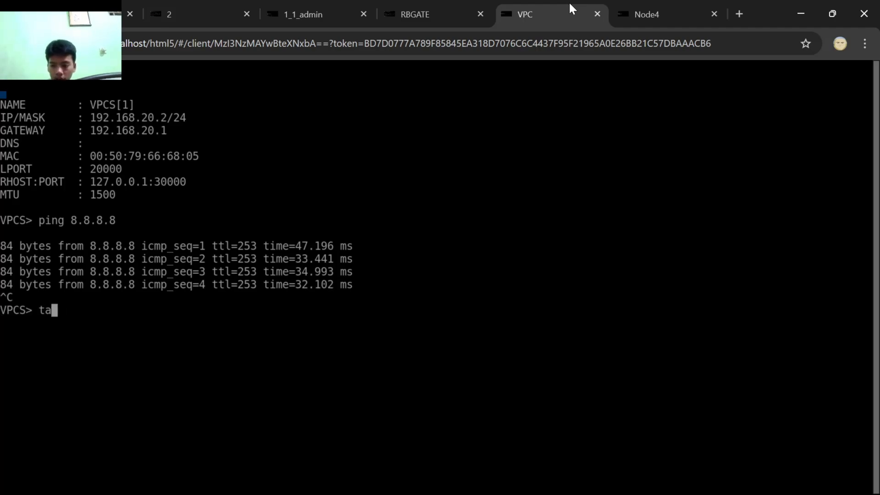
pyautogui.press('BackSpace')
pyautogui.write('race ')
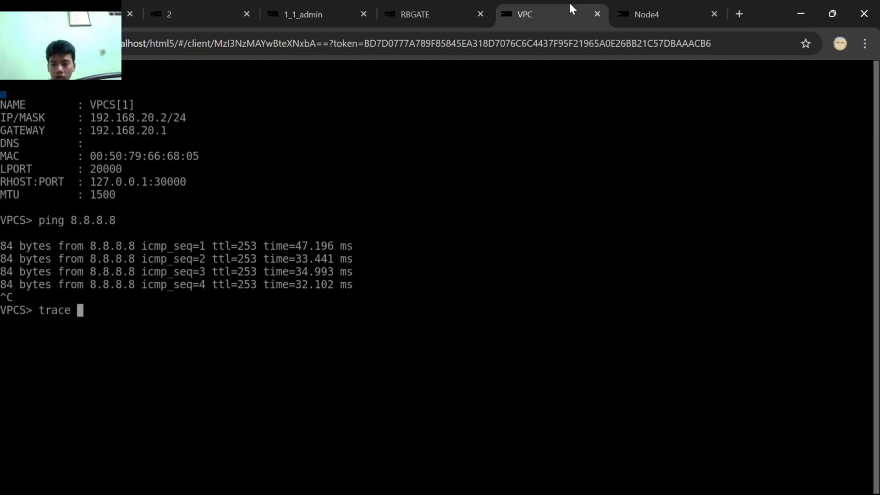
pyautogui.write('8.8.8.8')
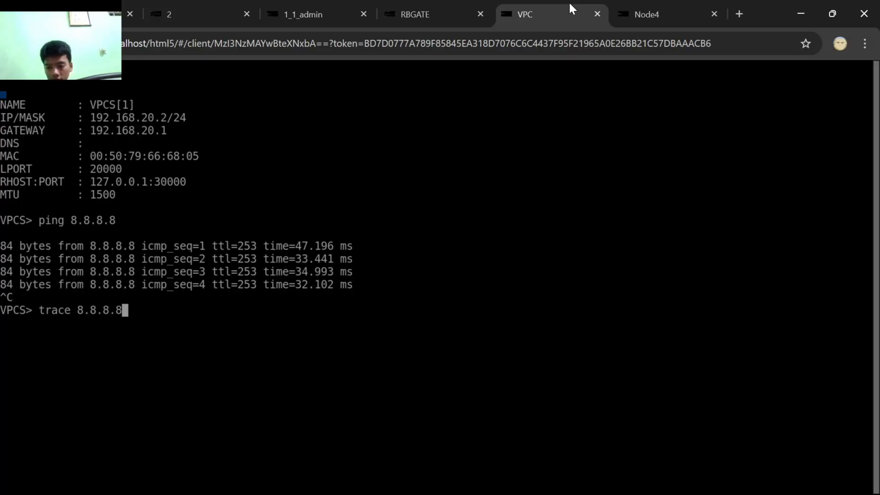
pyautogui.press('Return')
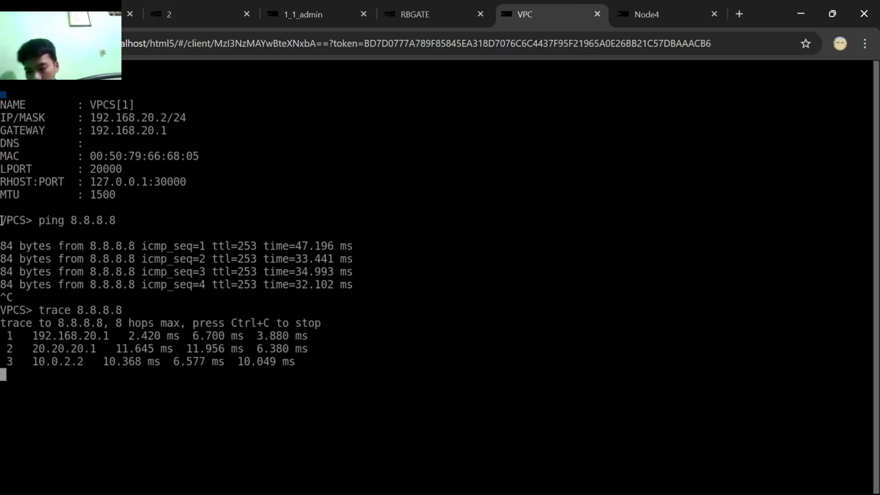
# Highlight the second hop, 20.20.20.1, in VPC's trace and compare it with VPC's path in the topology.
pyautogui.moveTo(2, 349)
pyautogui.mouseDown()
pyautogui.moveTo(325, 362)
pyautogui.moveTo(327, 349)
pyautogui.mouseUp()
pyautogui.click(94, 14)
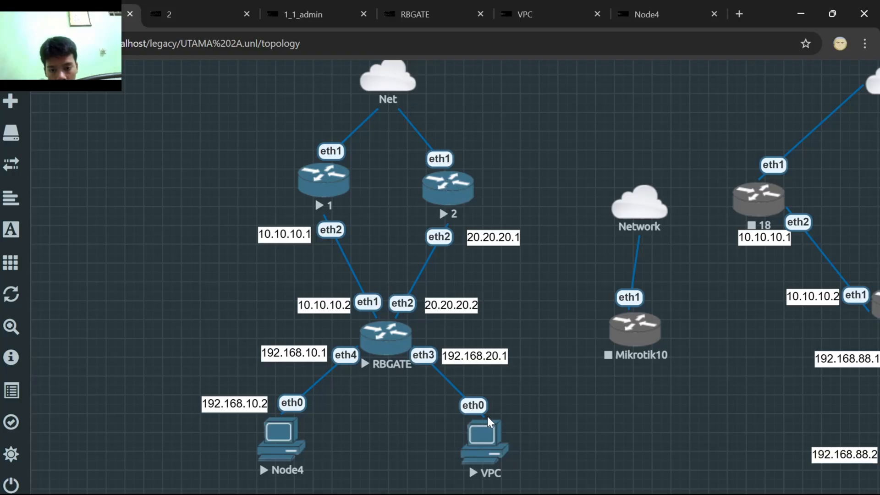
pyautogui.click(532, 14)
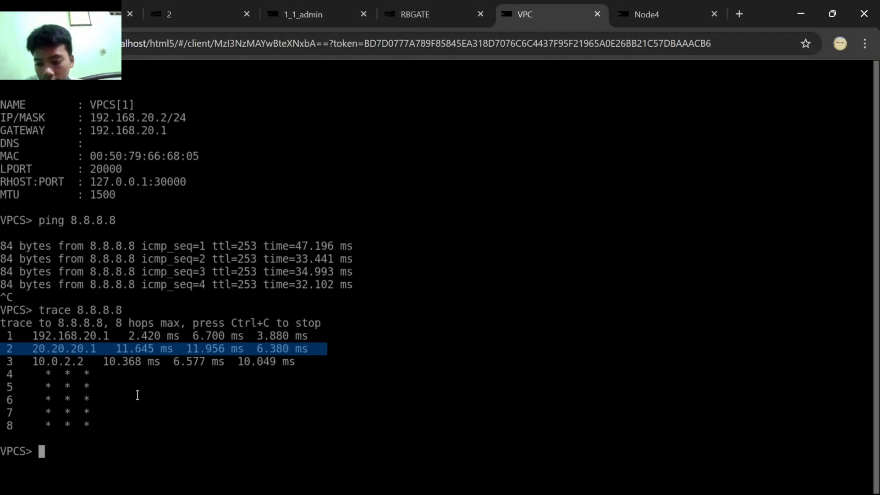
pyautogui.press('Return')
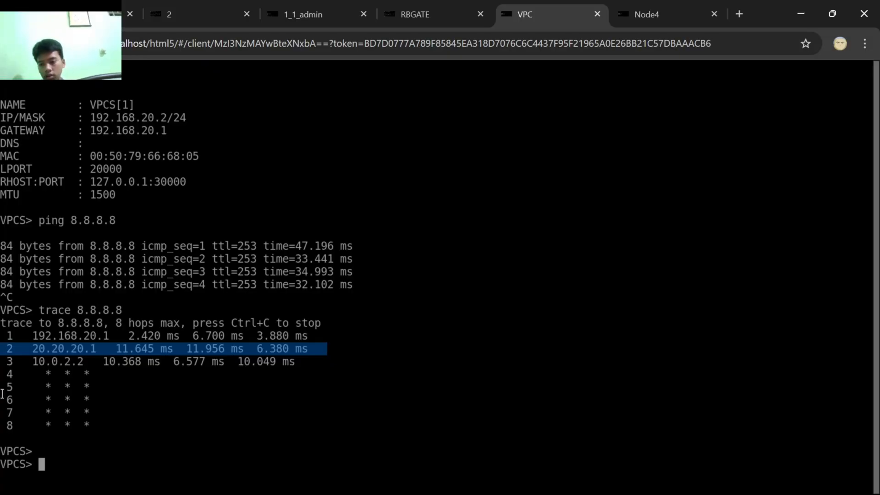
# Compare the 8.8.8.8 traces of VPC and Node4 with each other and with the topology, highlighting Node4's first three hops.
pyautogui.moveTo(1, 306)
pyautogui.mouseDown()
pyautogui.moveTo(284, 387)
pyautogui.moveTo(309, 363)
pyautogui.mouseUp()
pyautogui.click(309, 362)
pyautogui.click(640, 5)
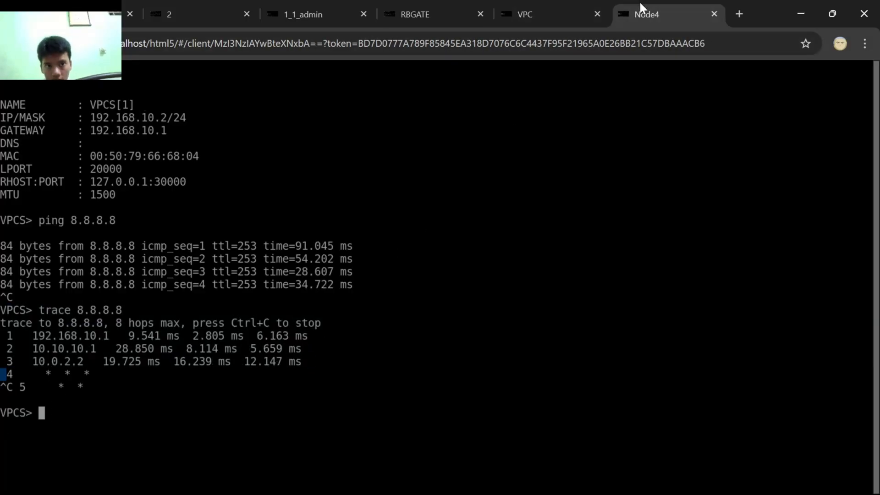
pyautogui.moveTo(2, 321)
pyautogui.mouseDown()
pyautogui.moveTo(334, 366)
pyautogui.moveTo(334, 374)
pyautogui.moveTo(310, 362)
pyautogui.mouseUp()
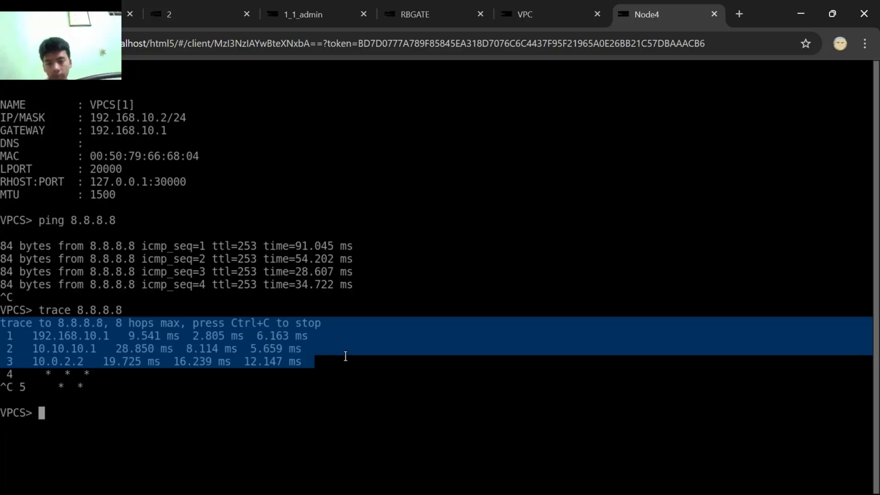
pyautogui.click(582, 3)
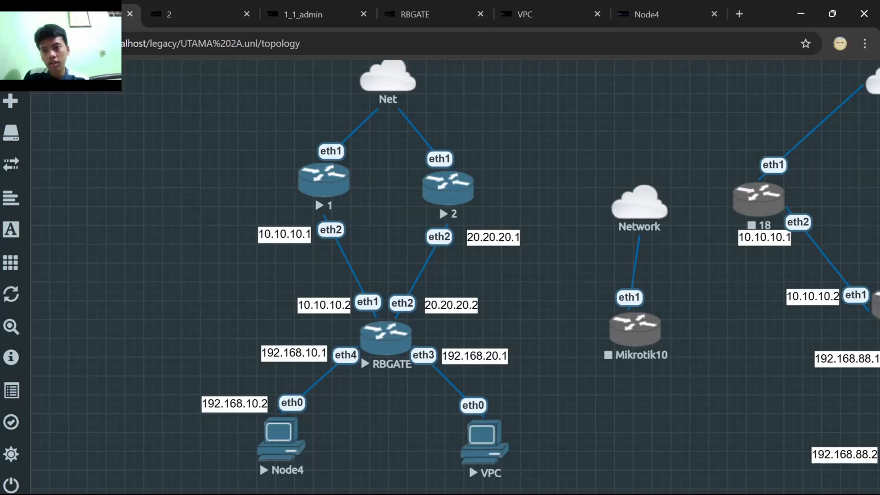
pyautogui.click(115, 14)
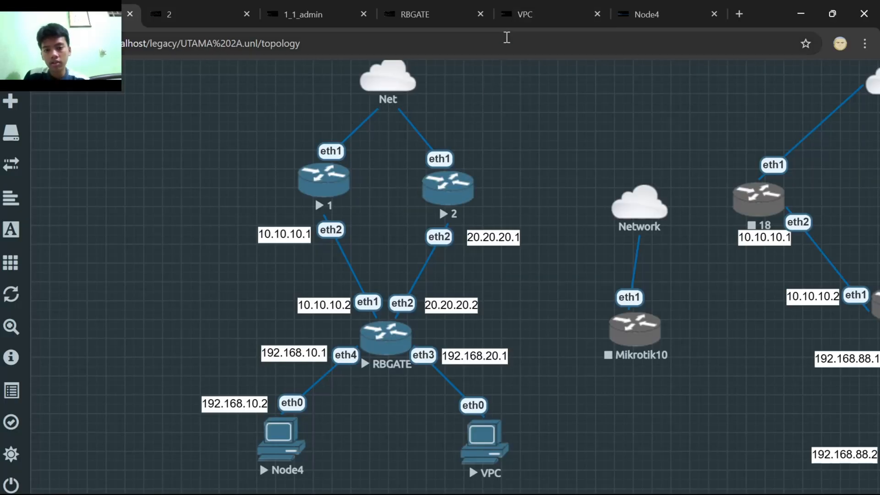
pyautogui.click(550, 9)
pyautogui.click(618, 1)
pyautogui.click(504, 4)
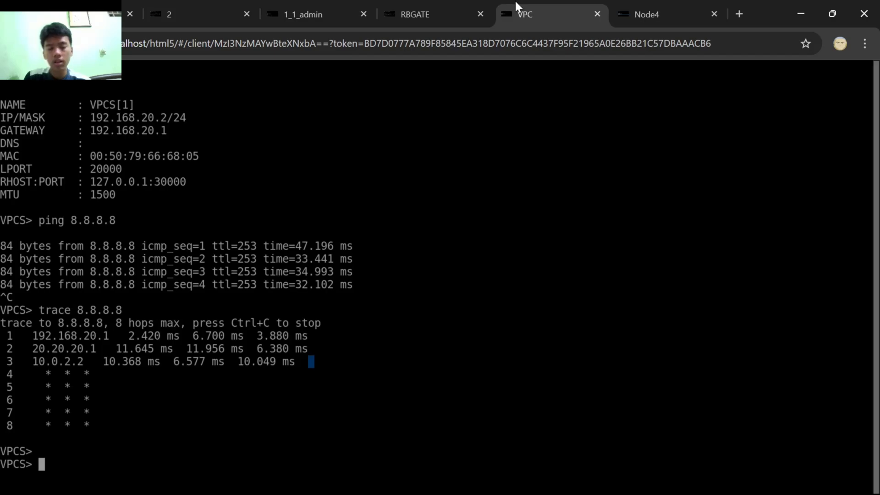
pyautogui.click(658, 8)
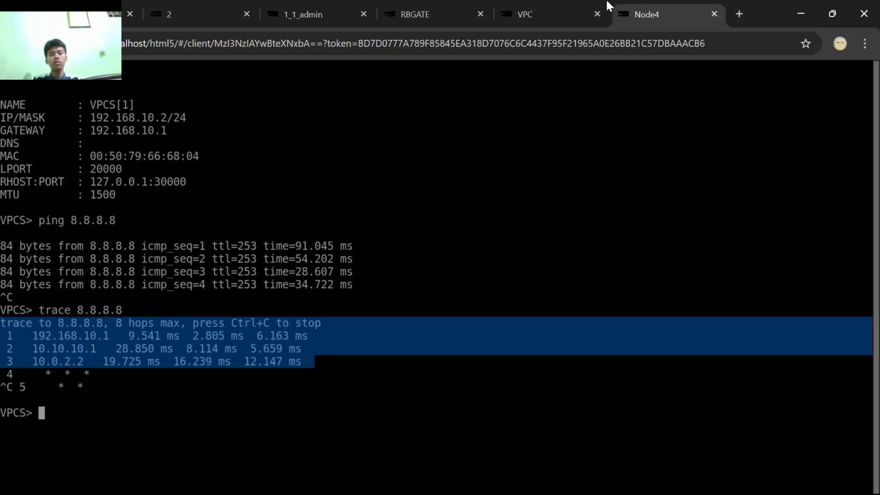
# Highlight Node4's trace from the command to its second hop, 10.10.10.1, and recheck that path in the topology.
pyautogui.click(182, 362)
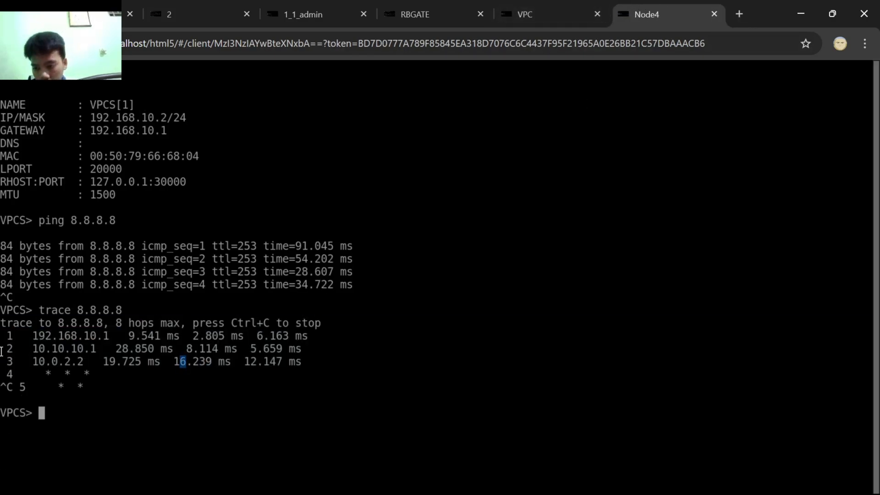
pyautogui.moveTo(1, 311)
pyautogui.mouseDown()
pyautogui.moveTo(141, 355)
pyautogui.moveTo(257, 362)
pyautogui.moveTo(275, 346)
pyautogui.moveTo(263, 348)
pyautogui.mouseUp()
pyautogui.click(92, 14)
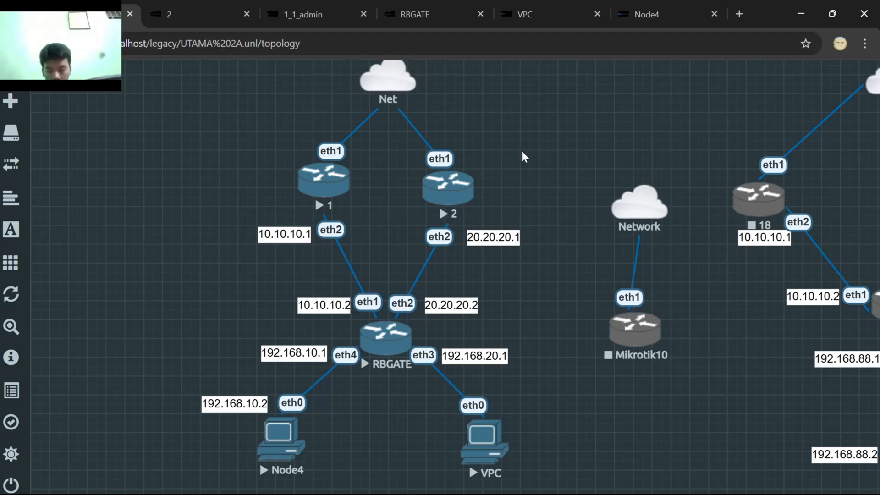
pyautogui.click(642, 9)
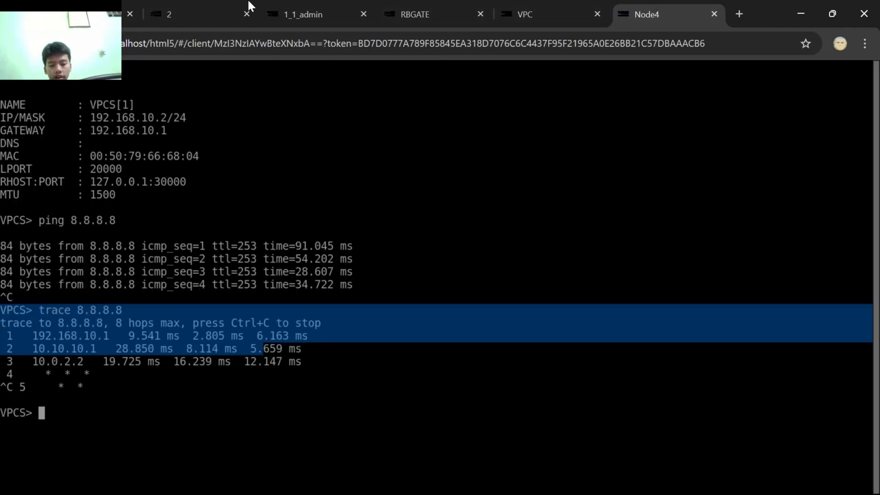
pyautogui.click(98, 8)
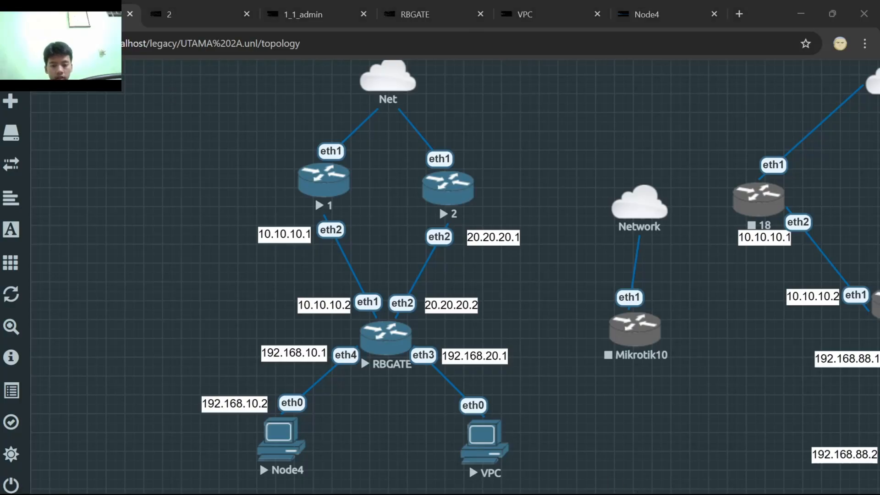